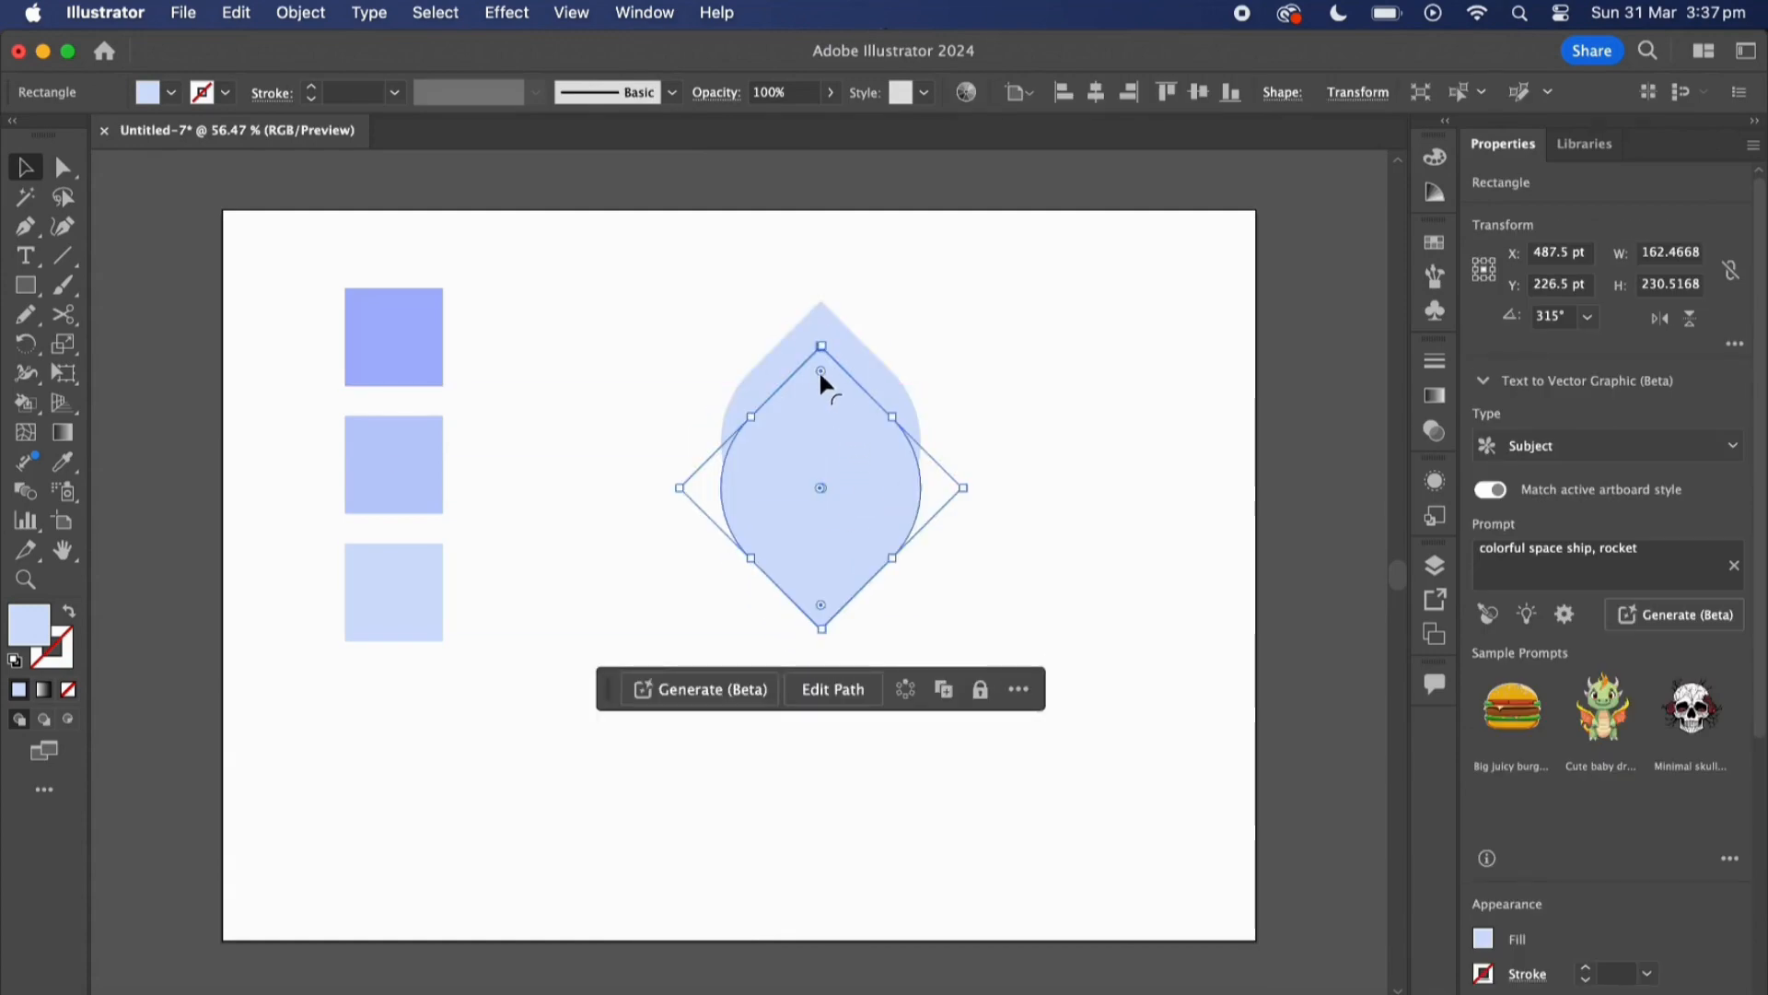
# Shrink the front petal copy to about 115 × 183 pt in the middle swatch's blue and align its lower tip with the large petal's.
pyautogui.moveTo(822, 348); pyautogui.dragTo(824, 408)
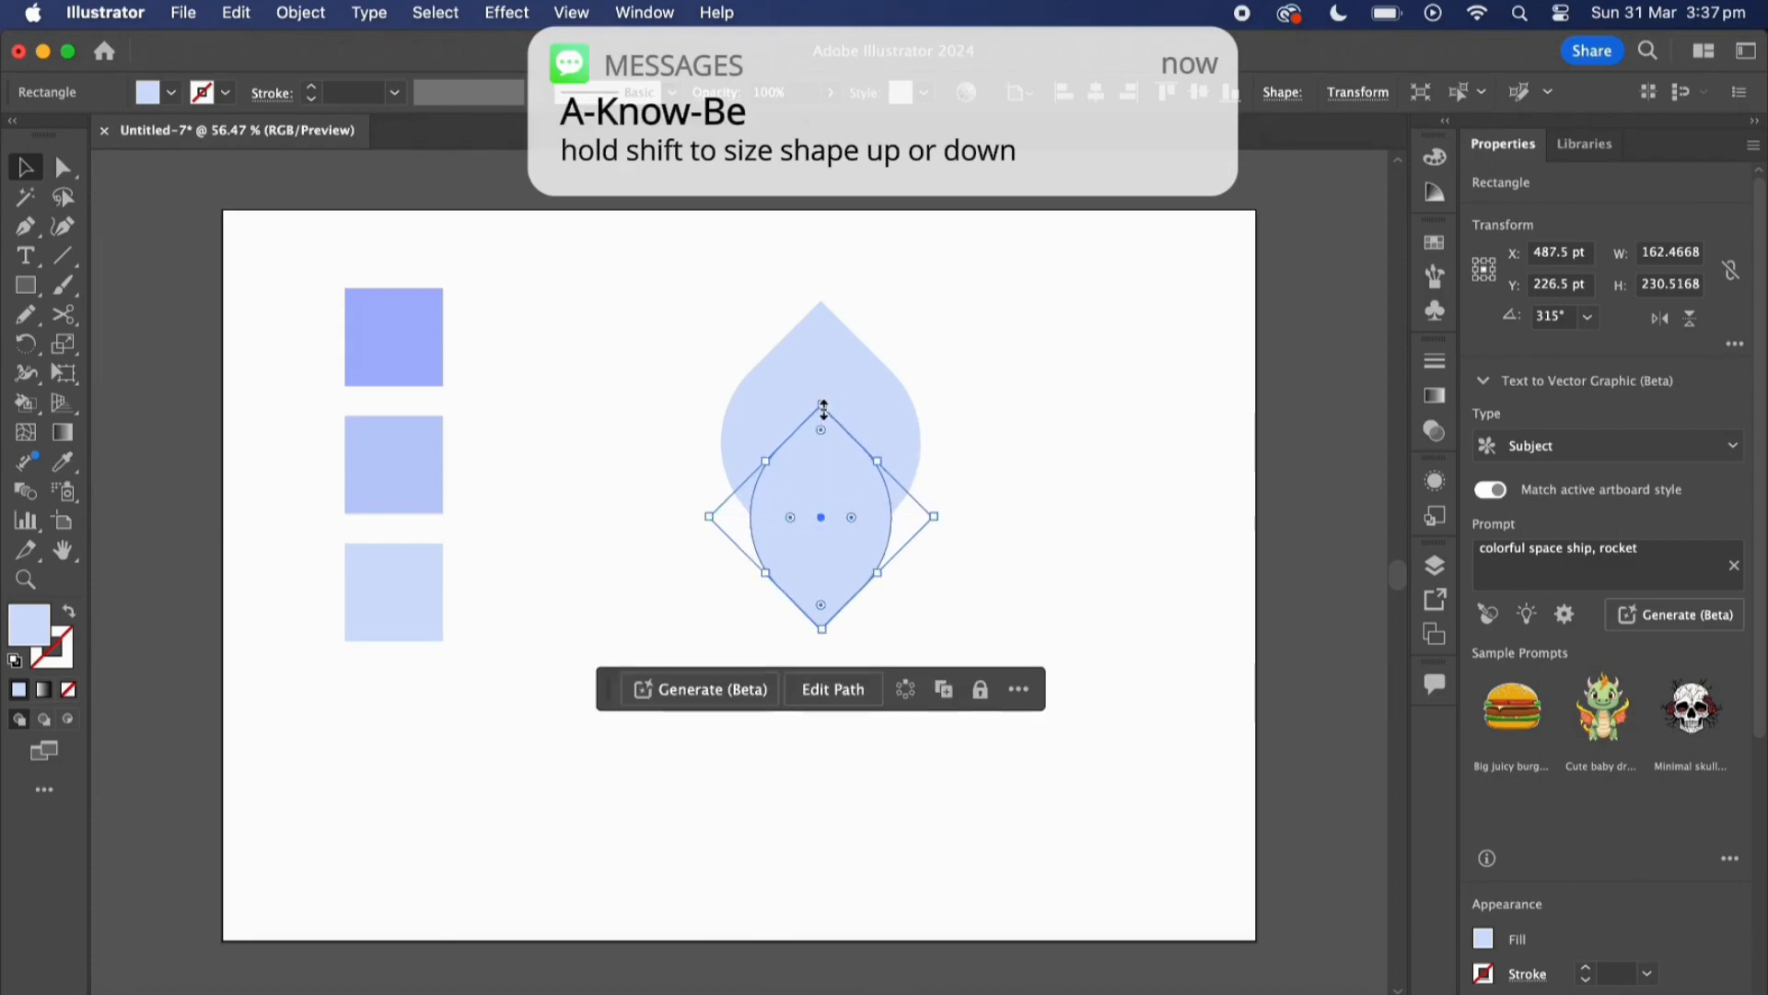
pyautogui.press('i')
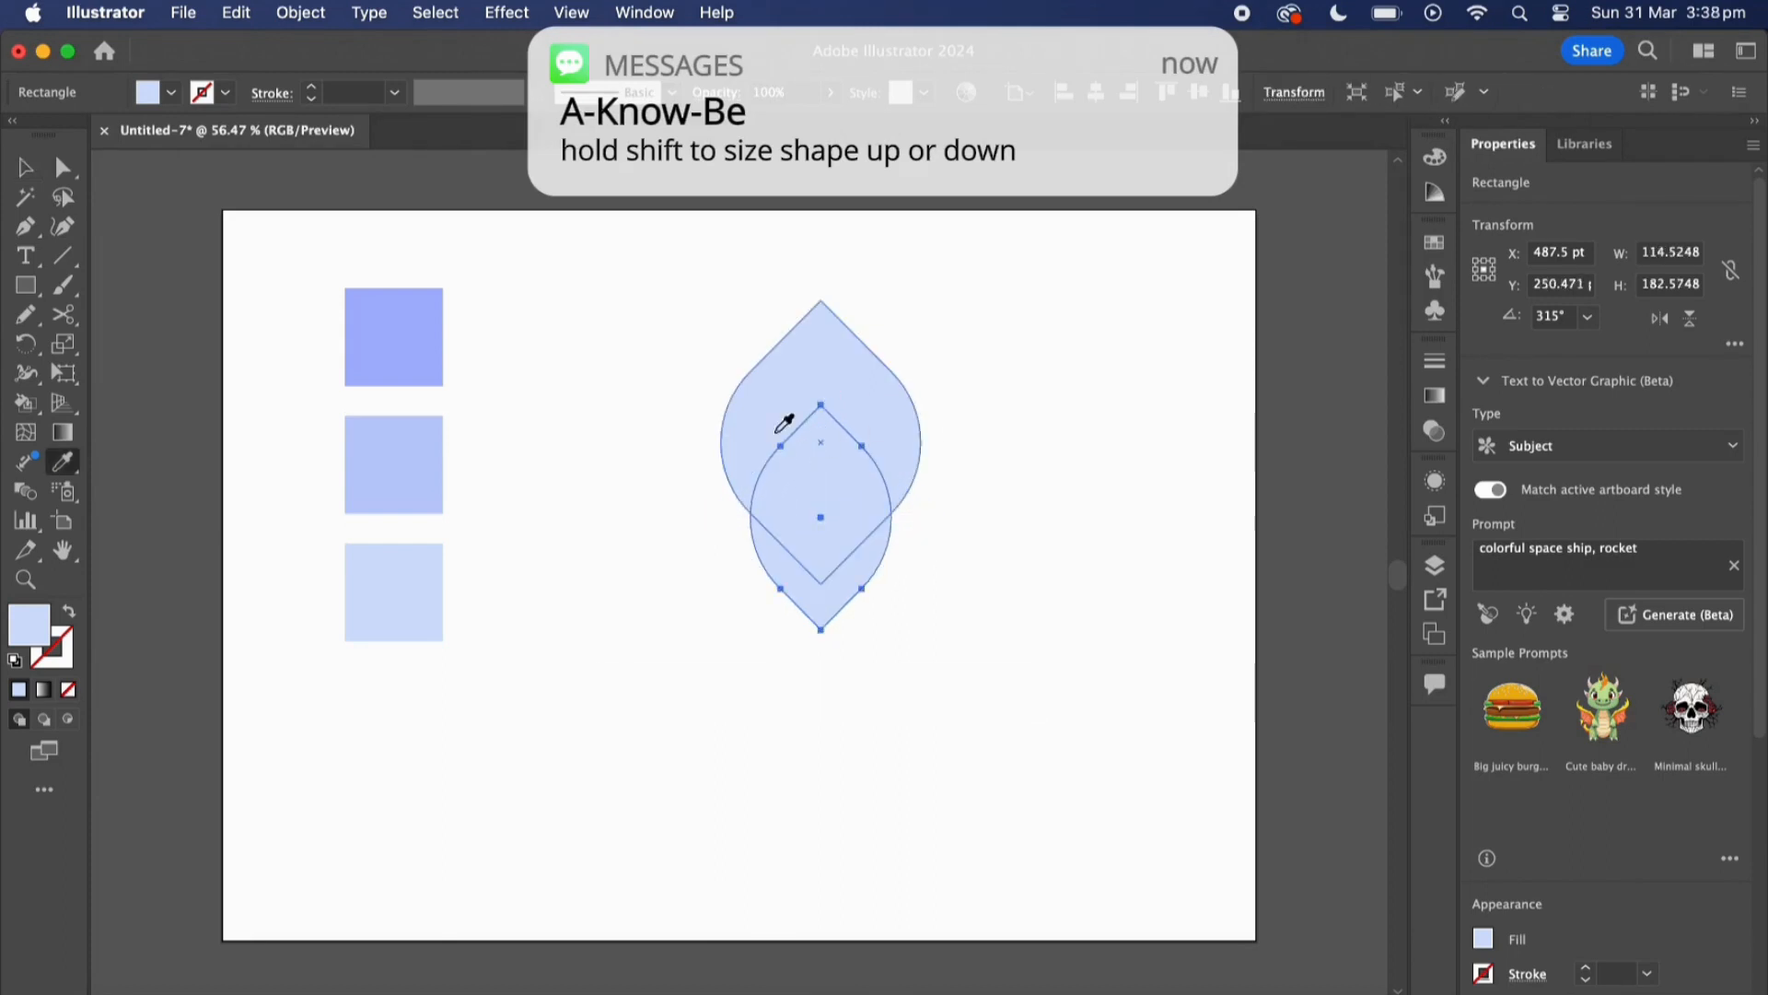
pyautogui.click(415, 448)
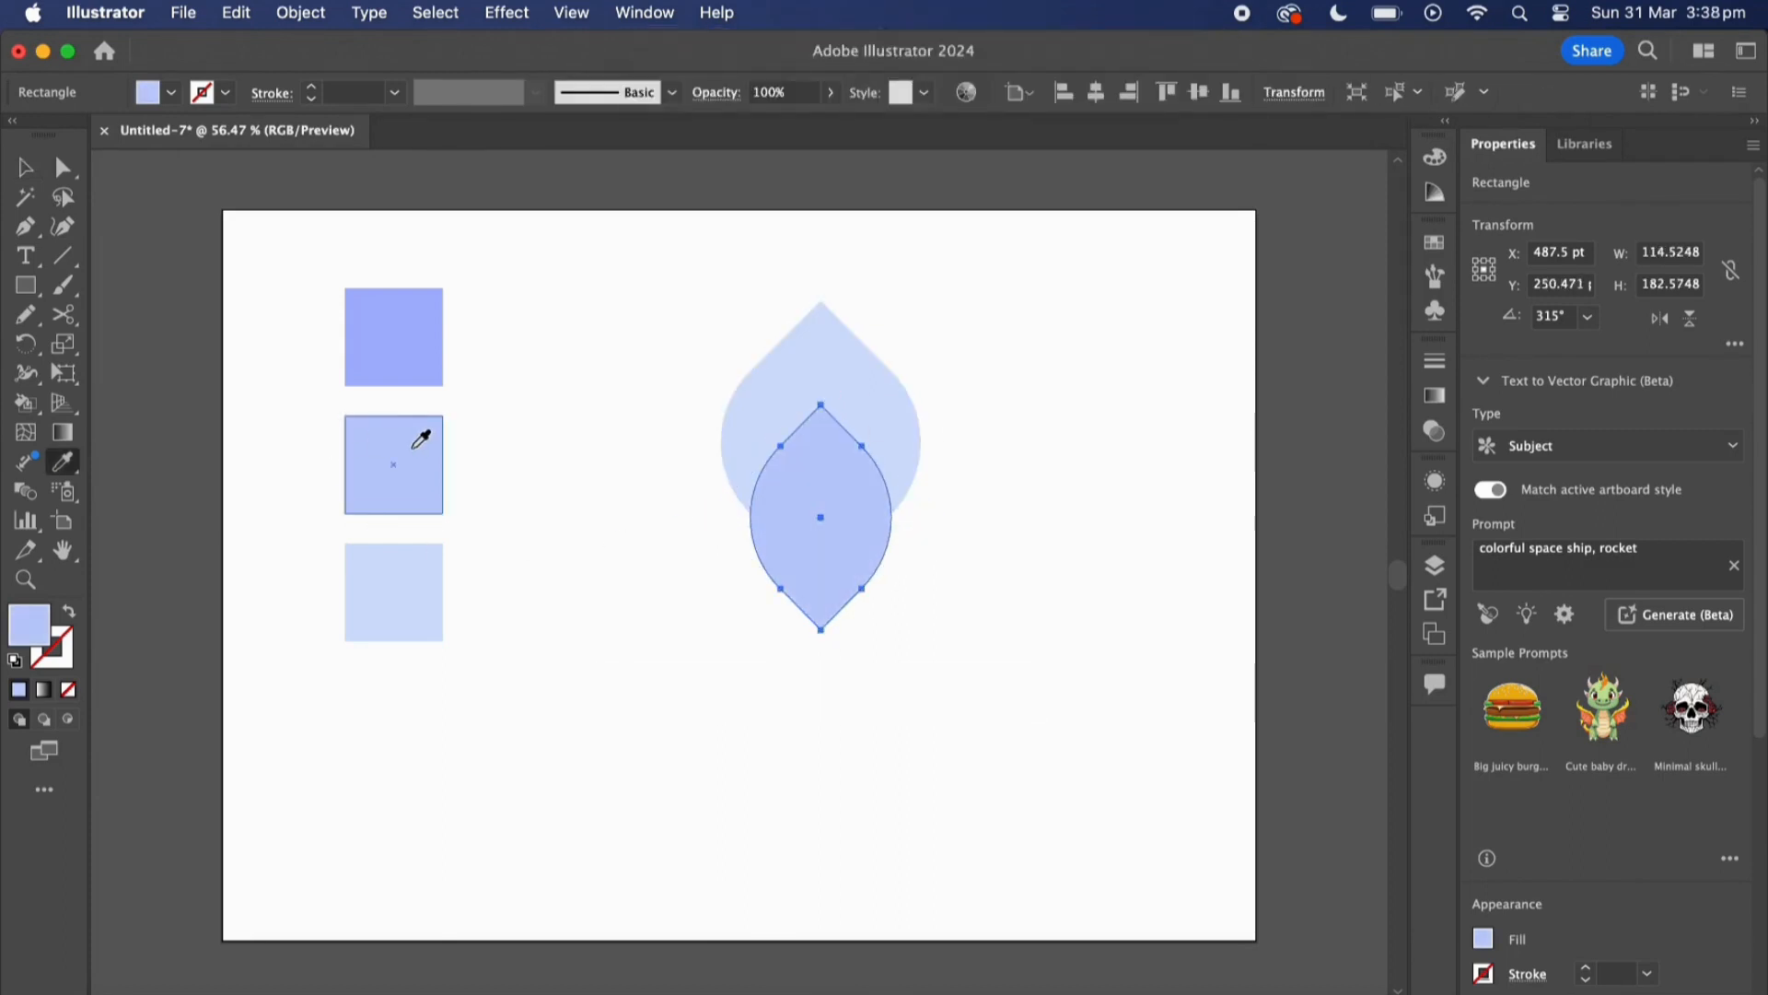
pyautogui.press('v')
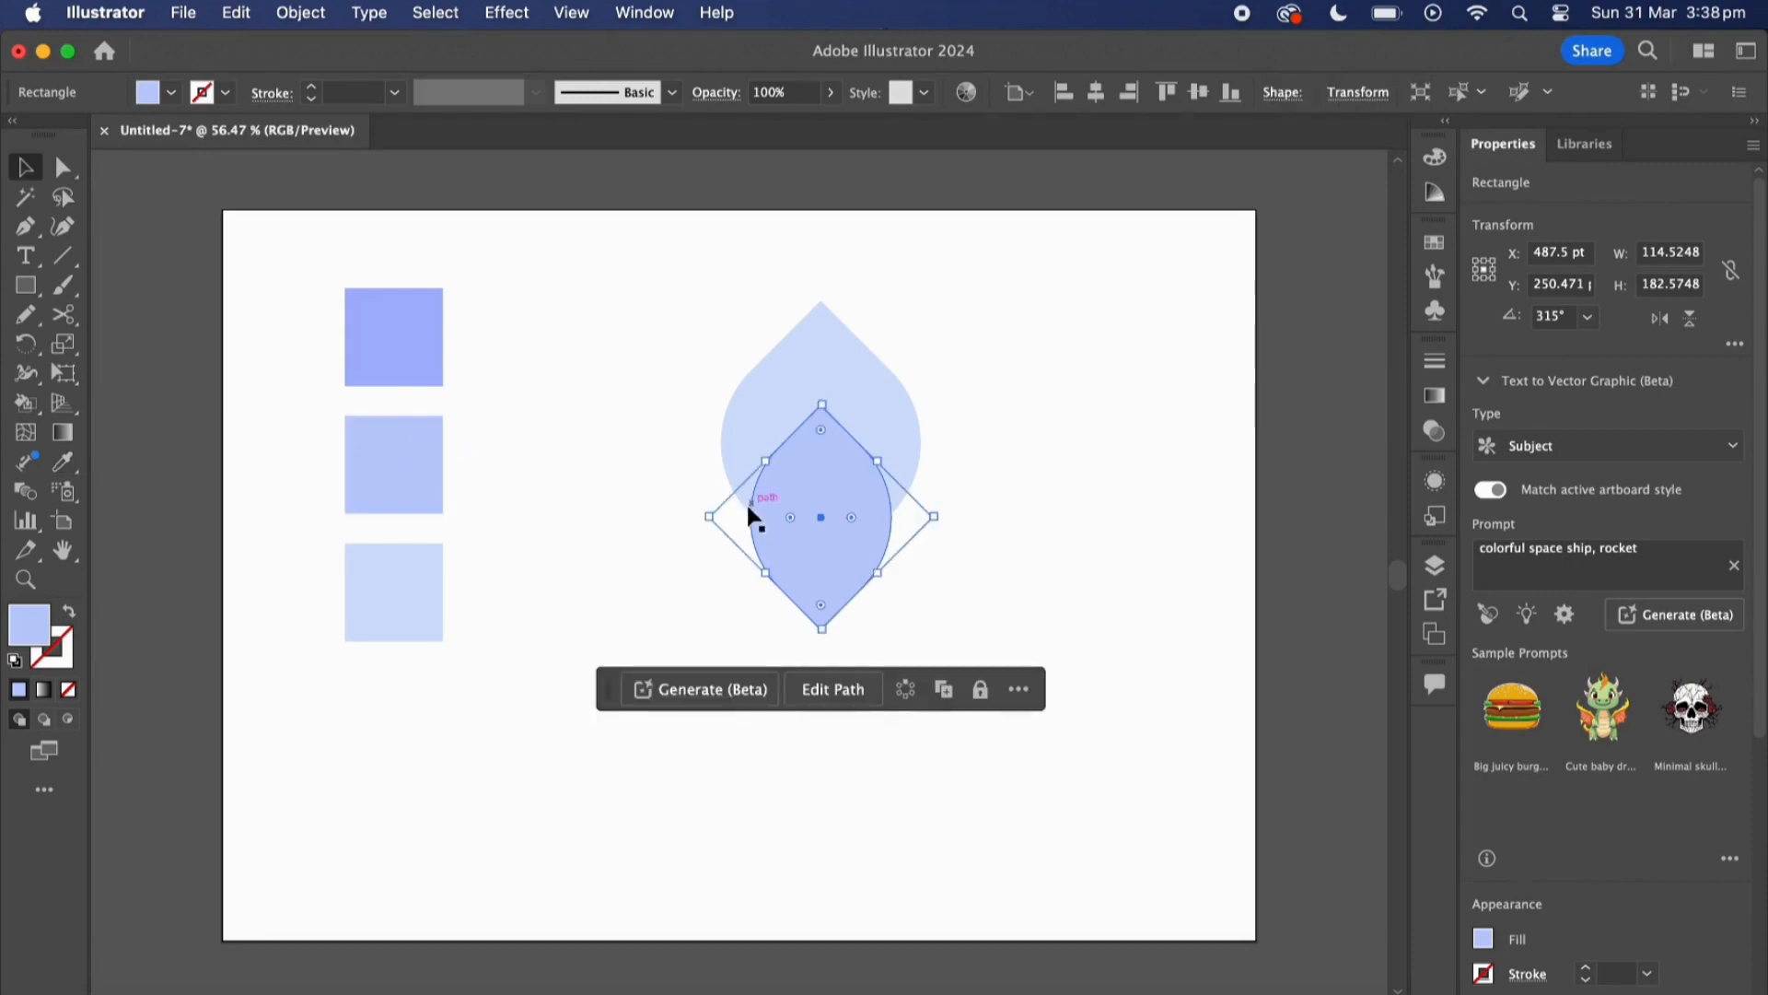
pyautogui.moveTo(750, 516); pyautogui.dragTo(800, 504)
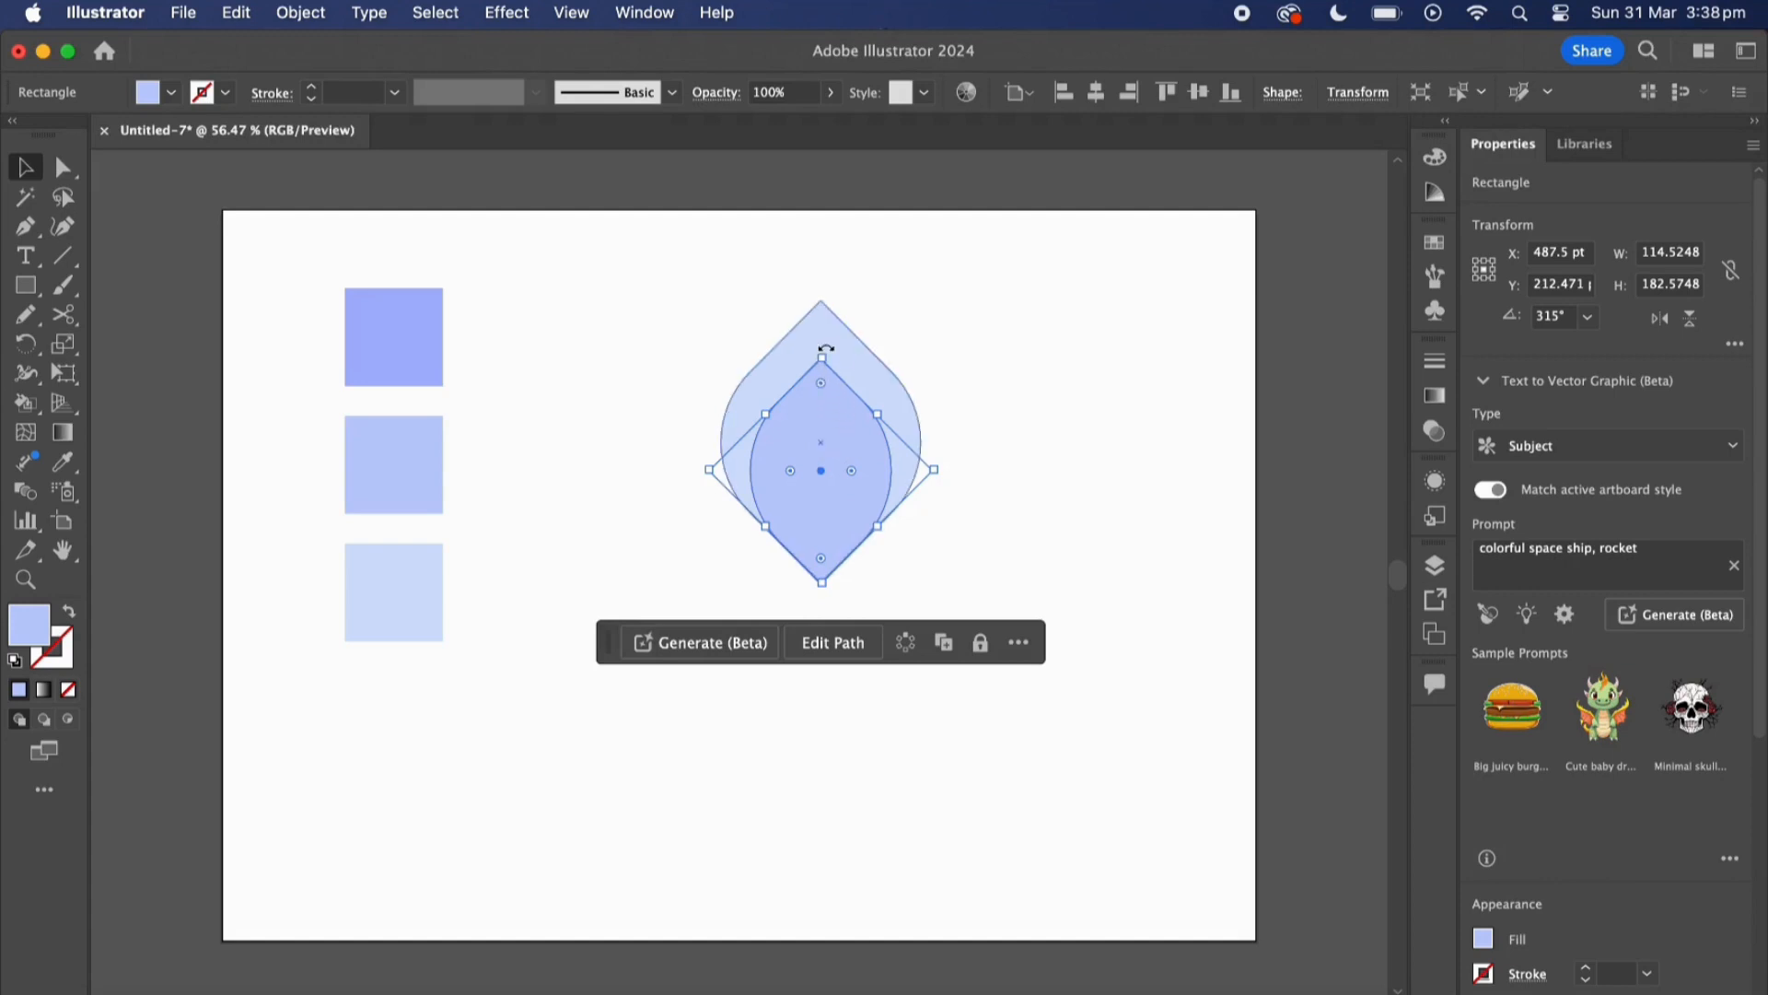
# Duplicate the medium petal, shrinking the copy to about 64 × 132 pt and centring it inside the medium petal.
pyautogui.moveTo(825, 360); pyautogui.dragTo(826, 527)
pyautogui.moveTo(832, 421); pyautogui.dragTo(832, 489)
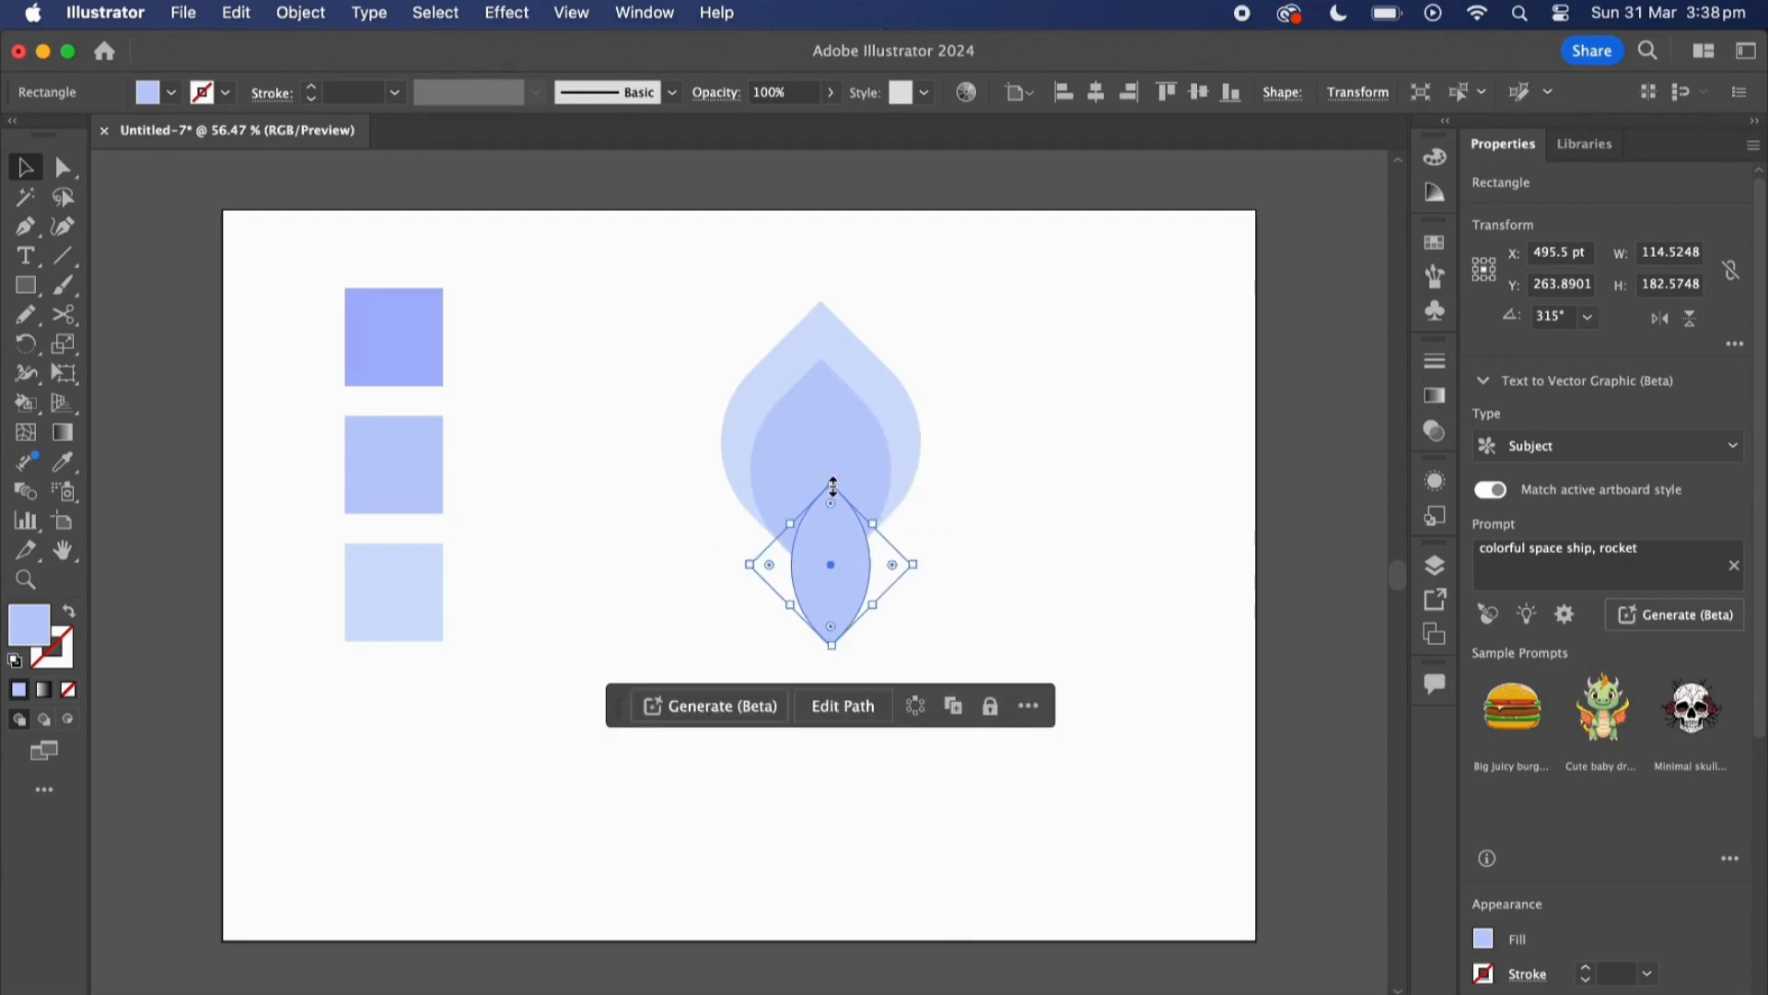
pyautogui.moveTo(841, 554); pyautogui.dragTo(827, 489)
# Fill the innermost petal with the darkest swatch's colour and align its lower tip with the other petals.
pyautogui.press('i')
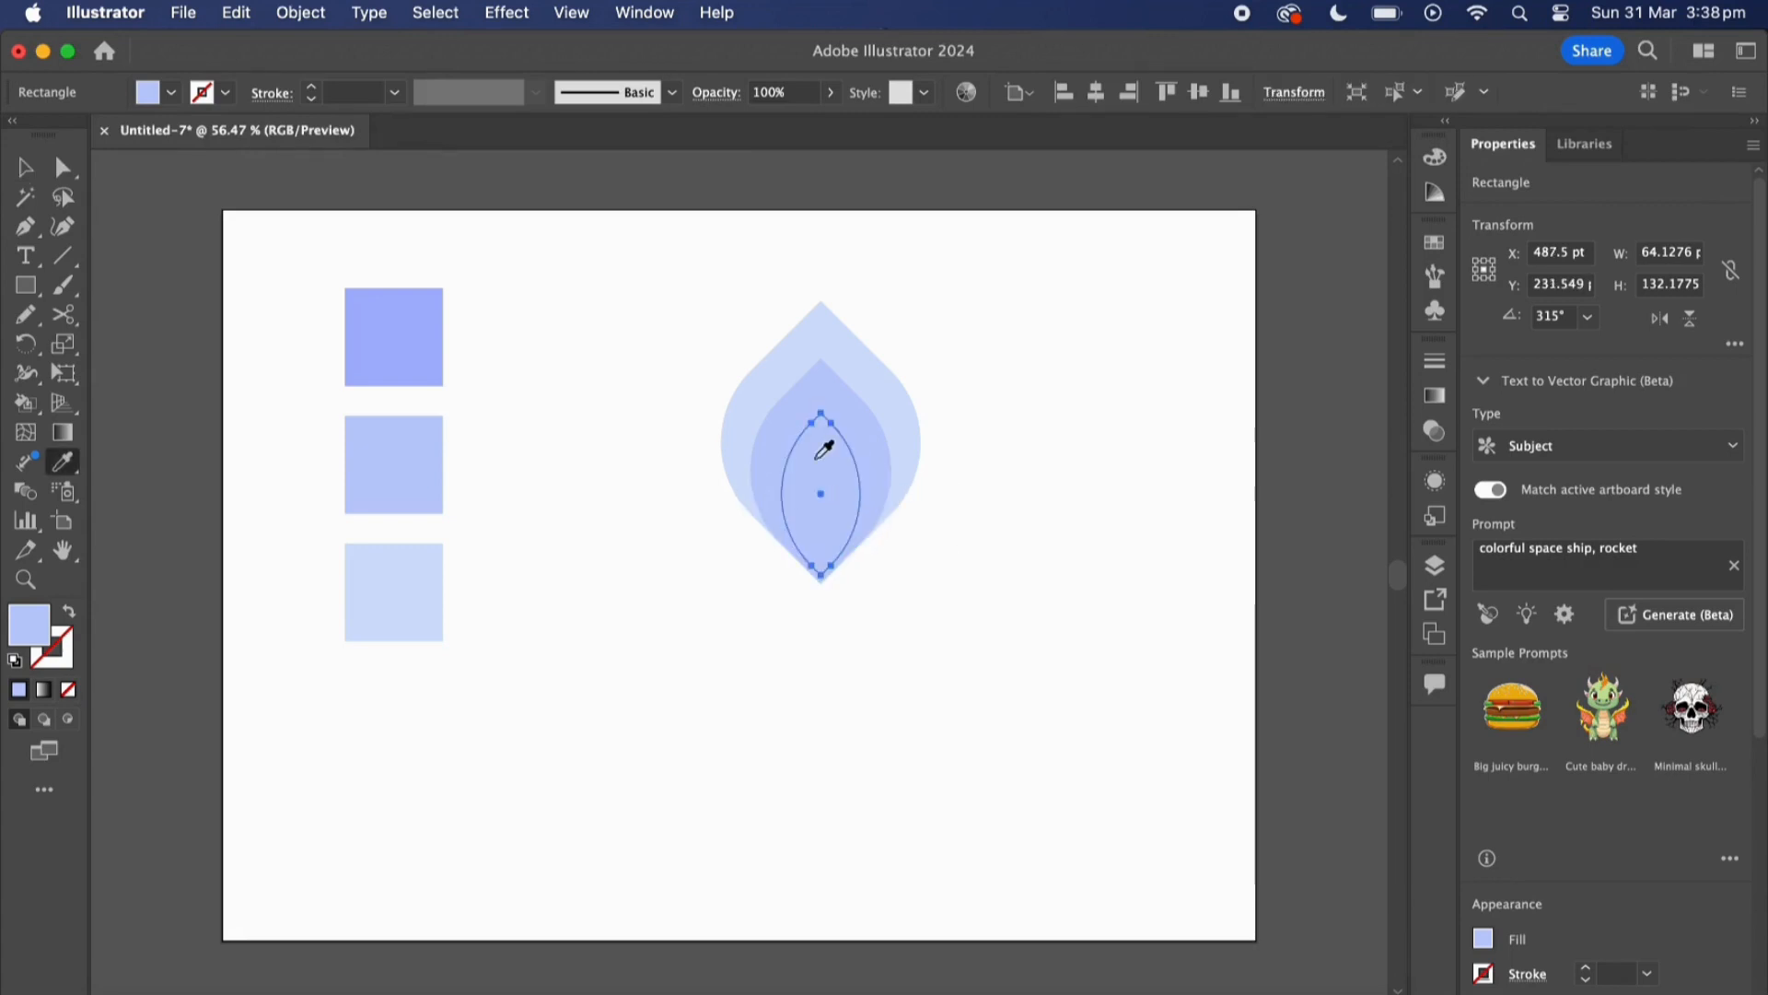
pyautogui.click(410, 340)
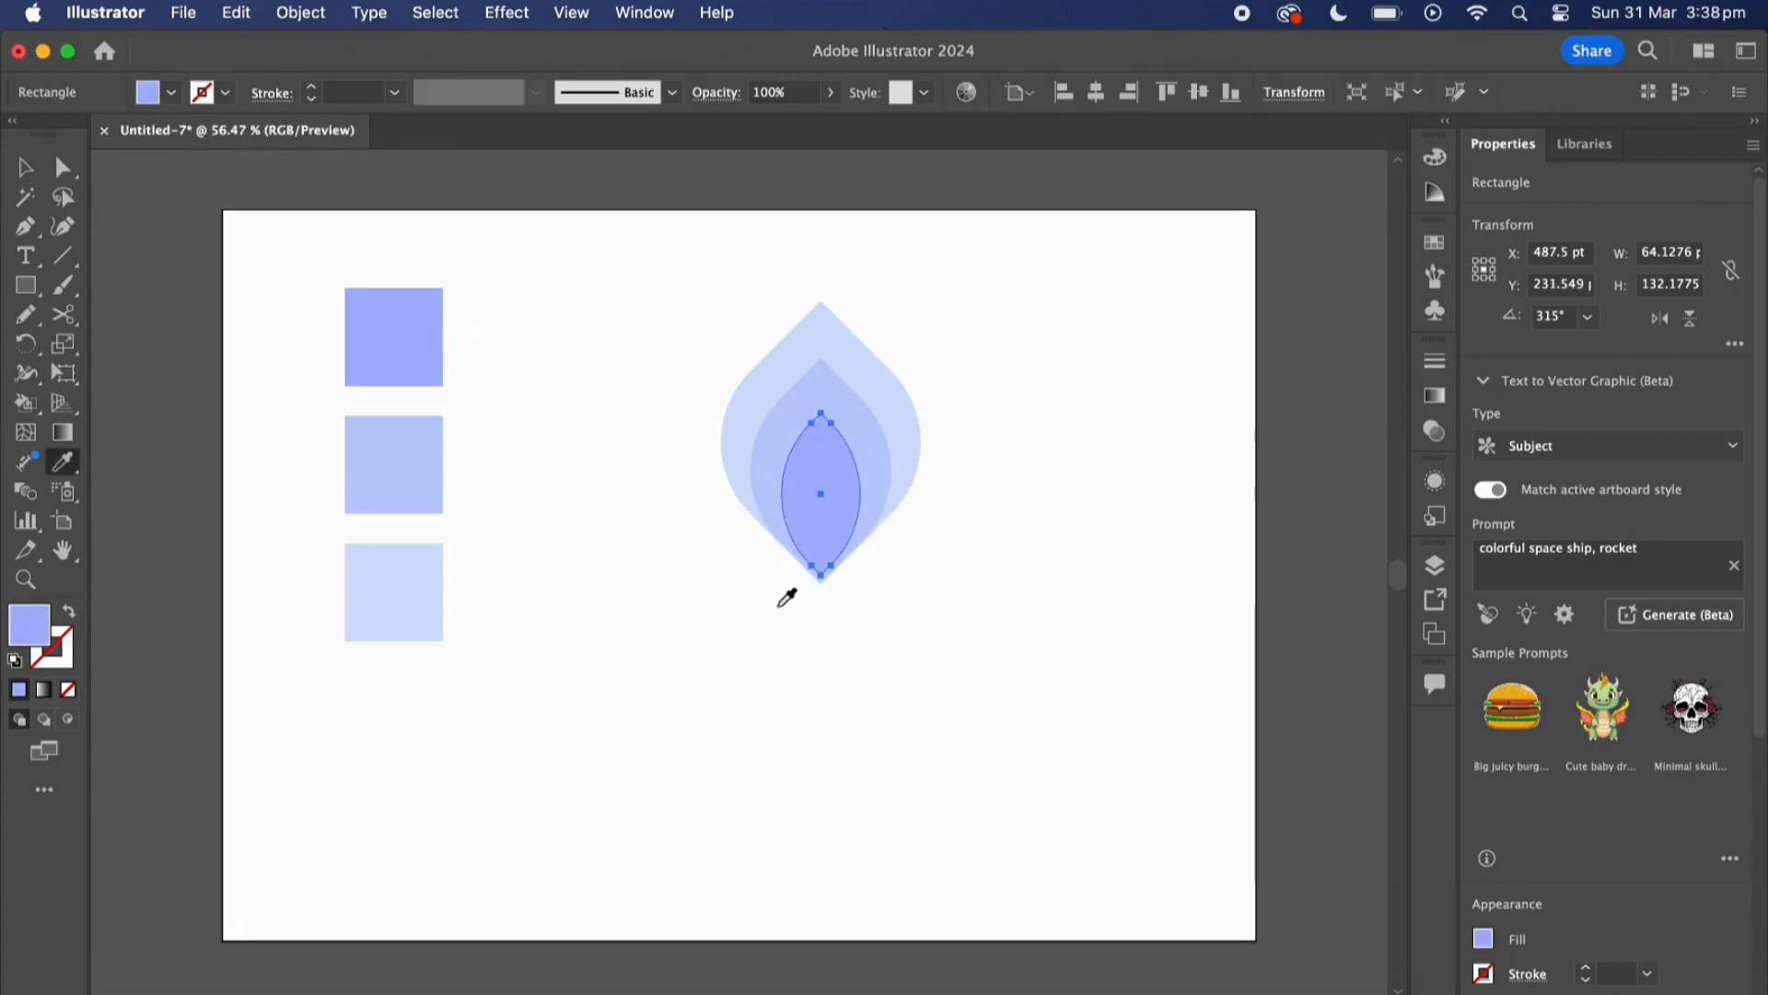
pyautogui.press('v')
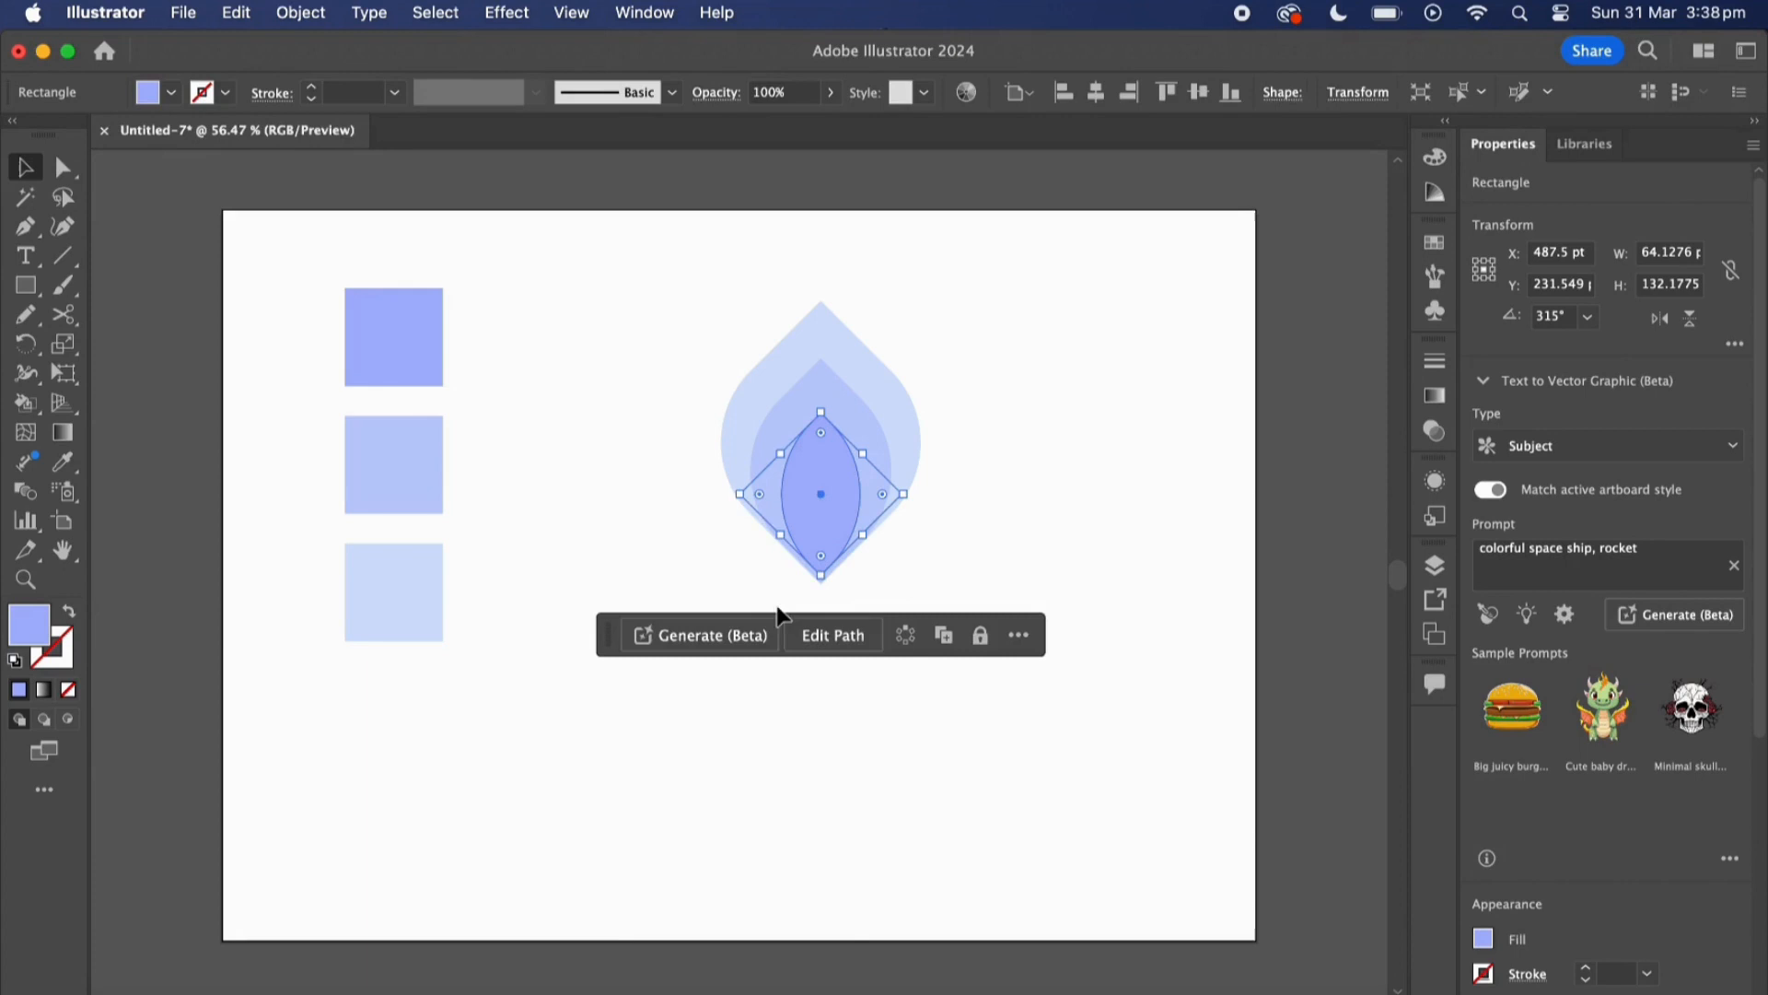
pyautogui.click(1020, 535)
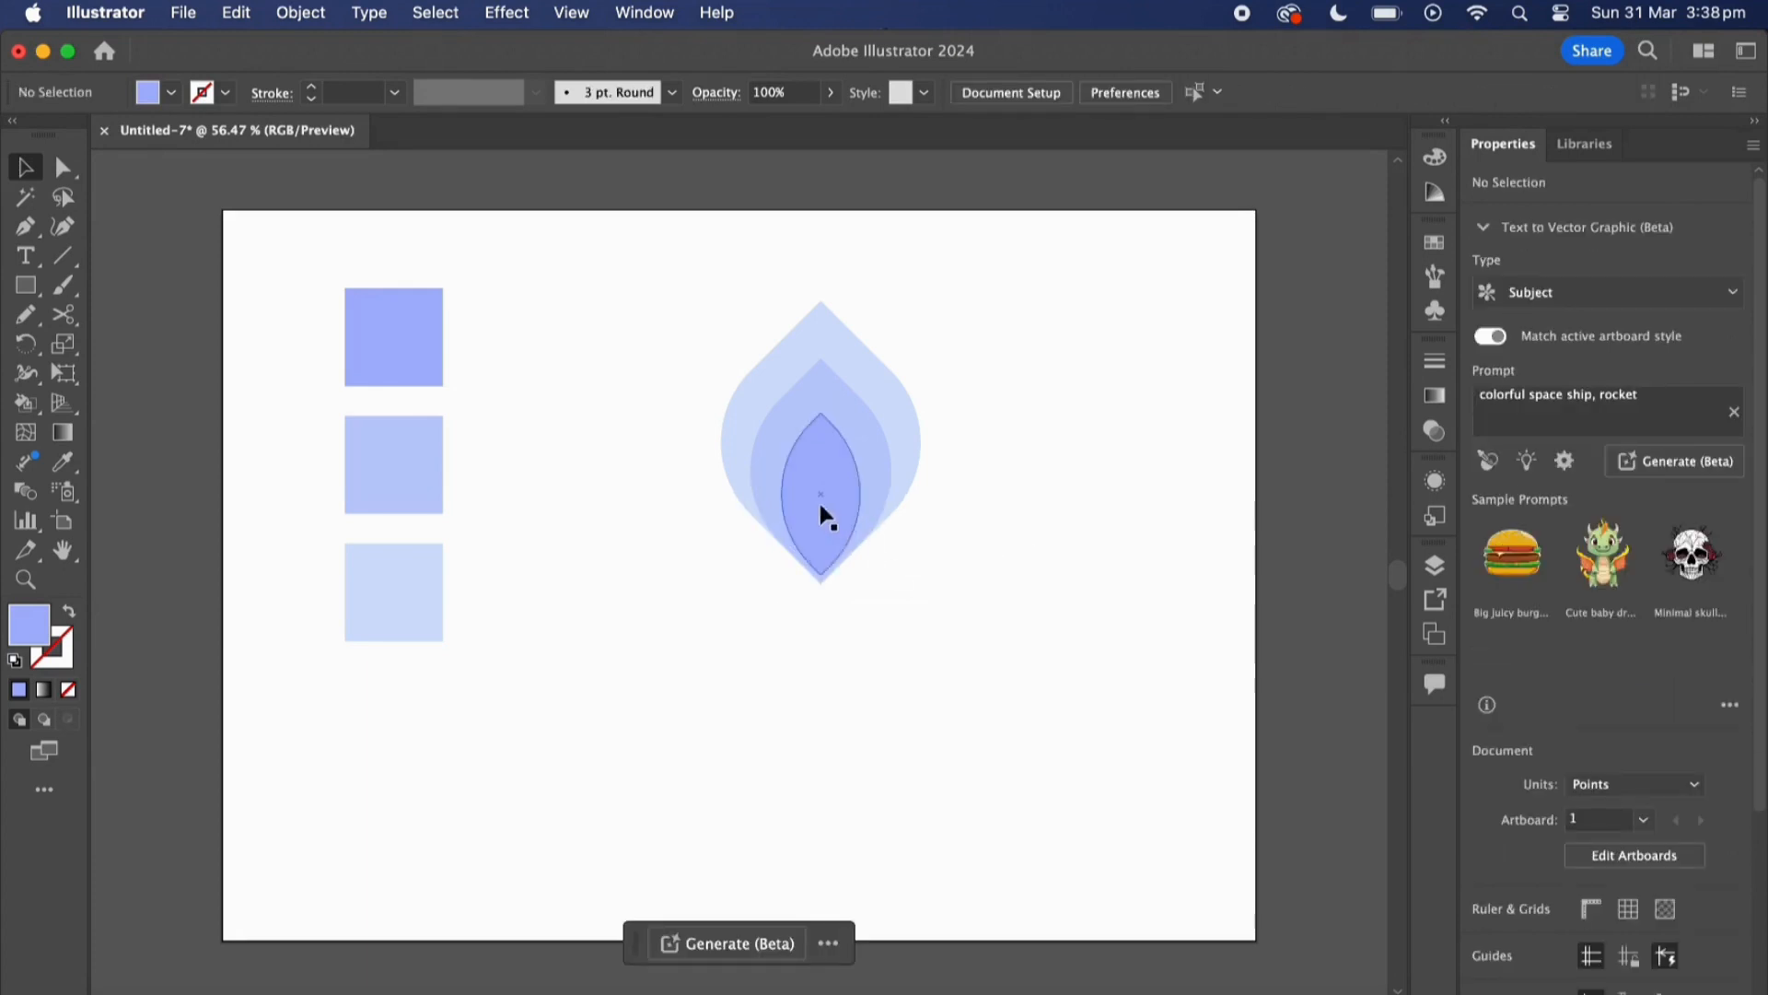
pyautogui.moveTo(820, 494); pyautogui.dragTo(820, 499)
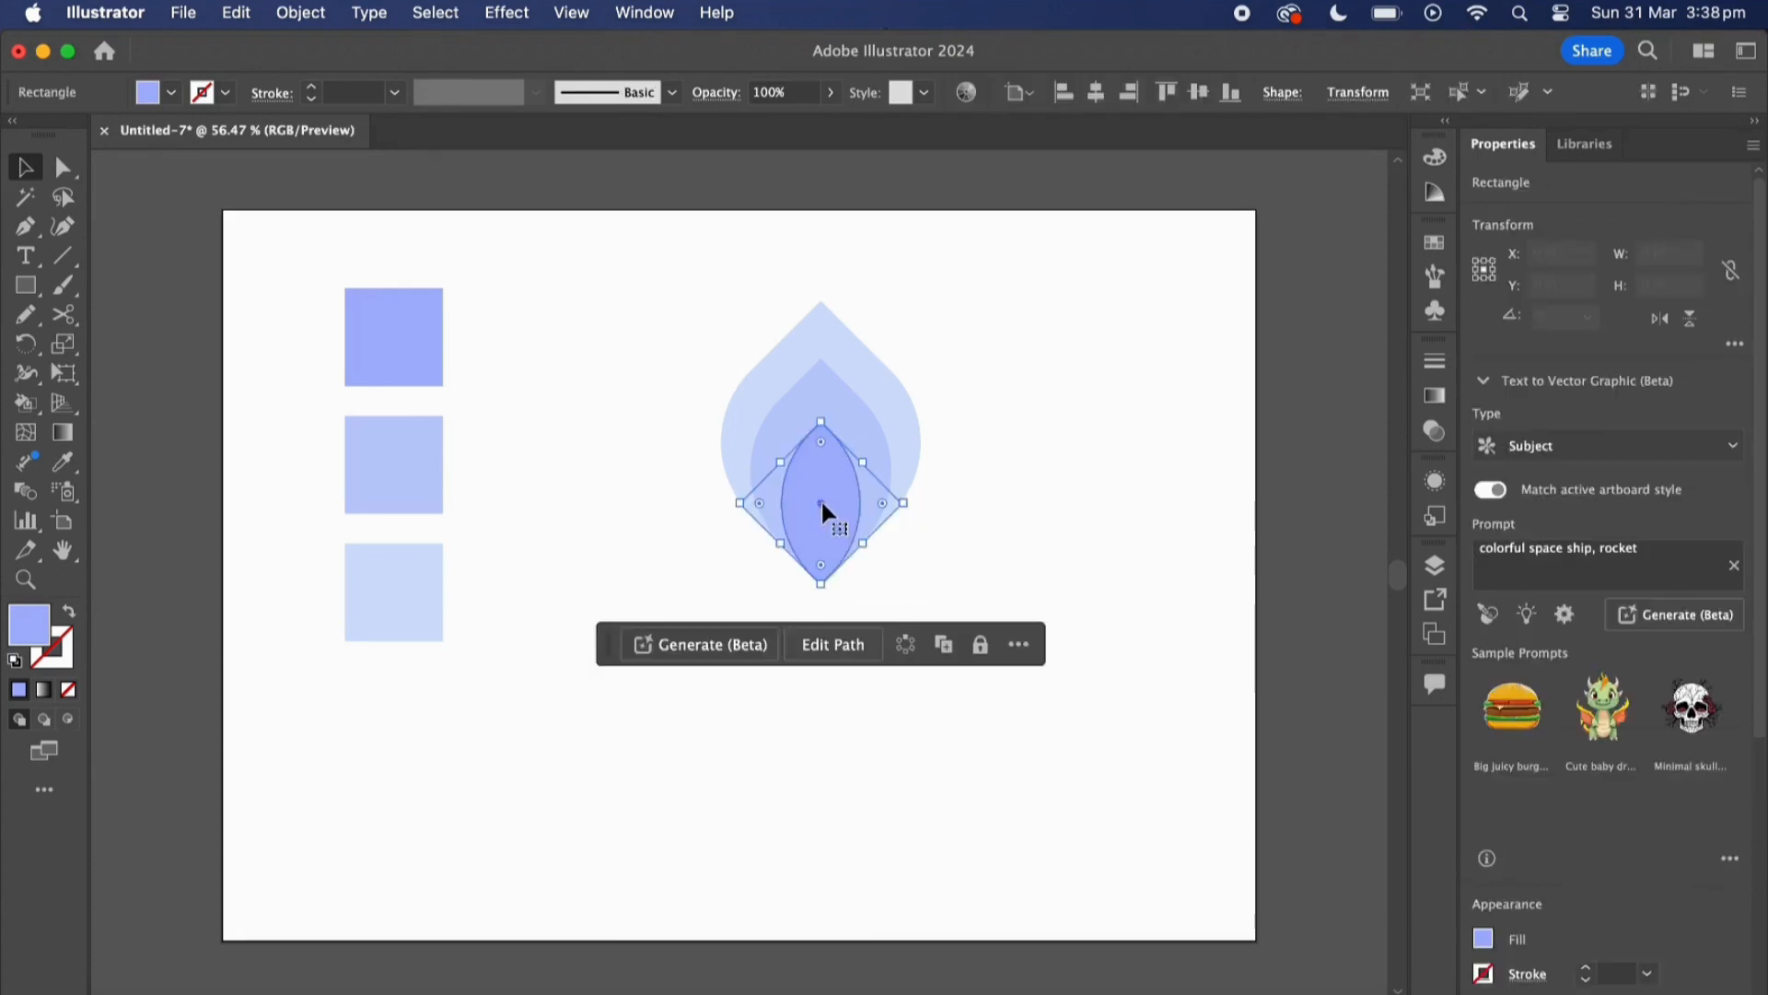
pyautogui.click(1068, 461)
# Blend the three nested petals into one gradient petal.
pyautogui.moveTo(718, 309); pyautogui.dragTo(914, 599)
pyautogui.press('alt+super+b')
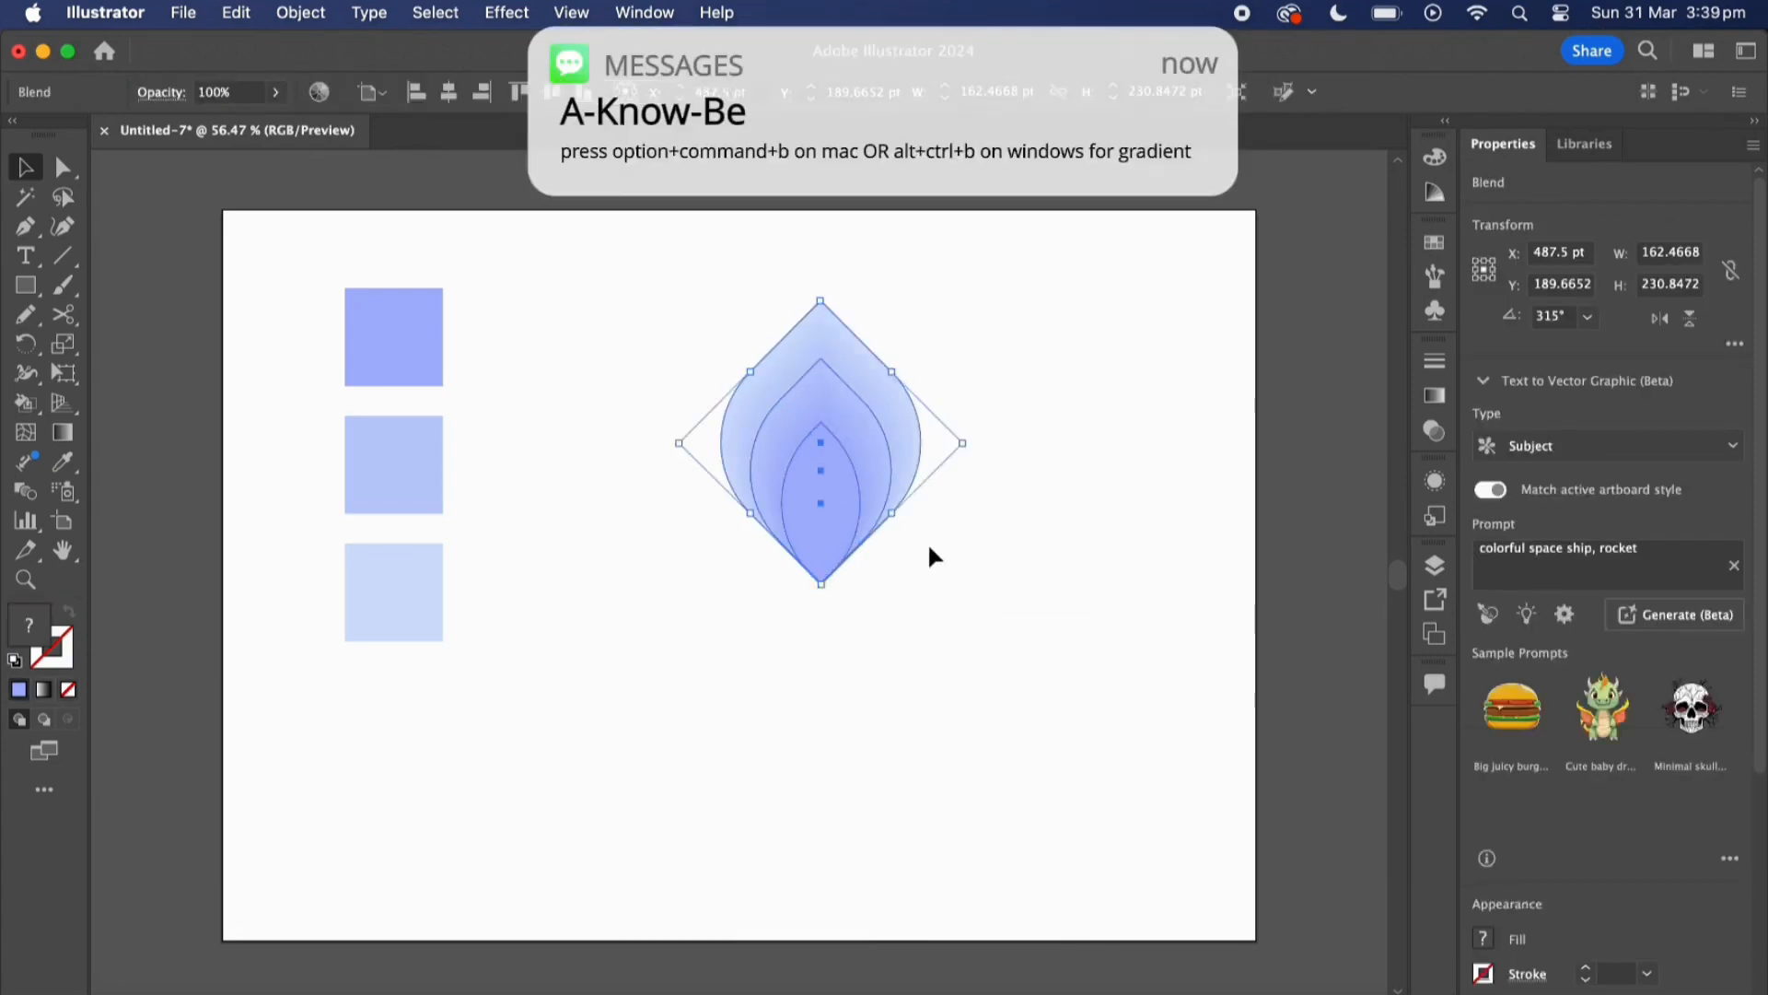
pyautogui.click(942, 539)
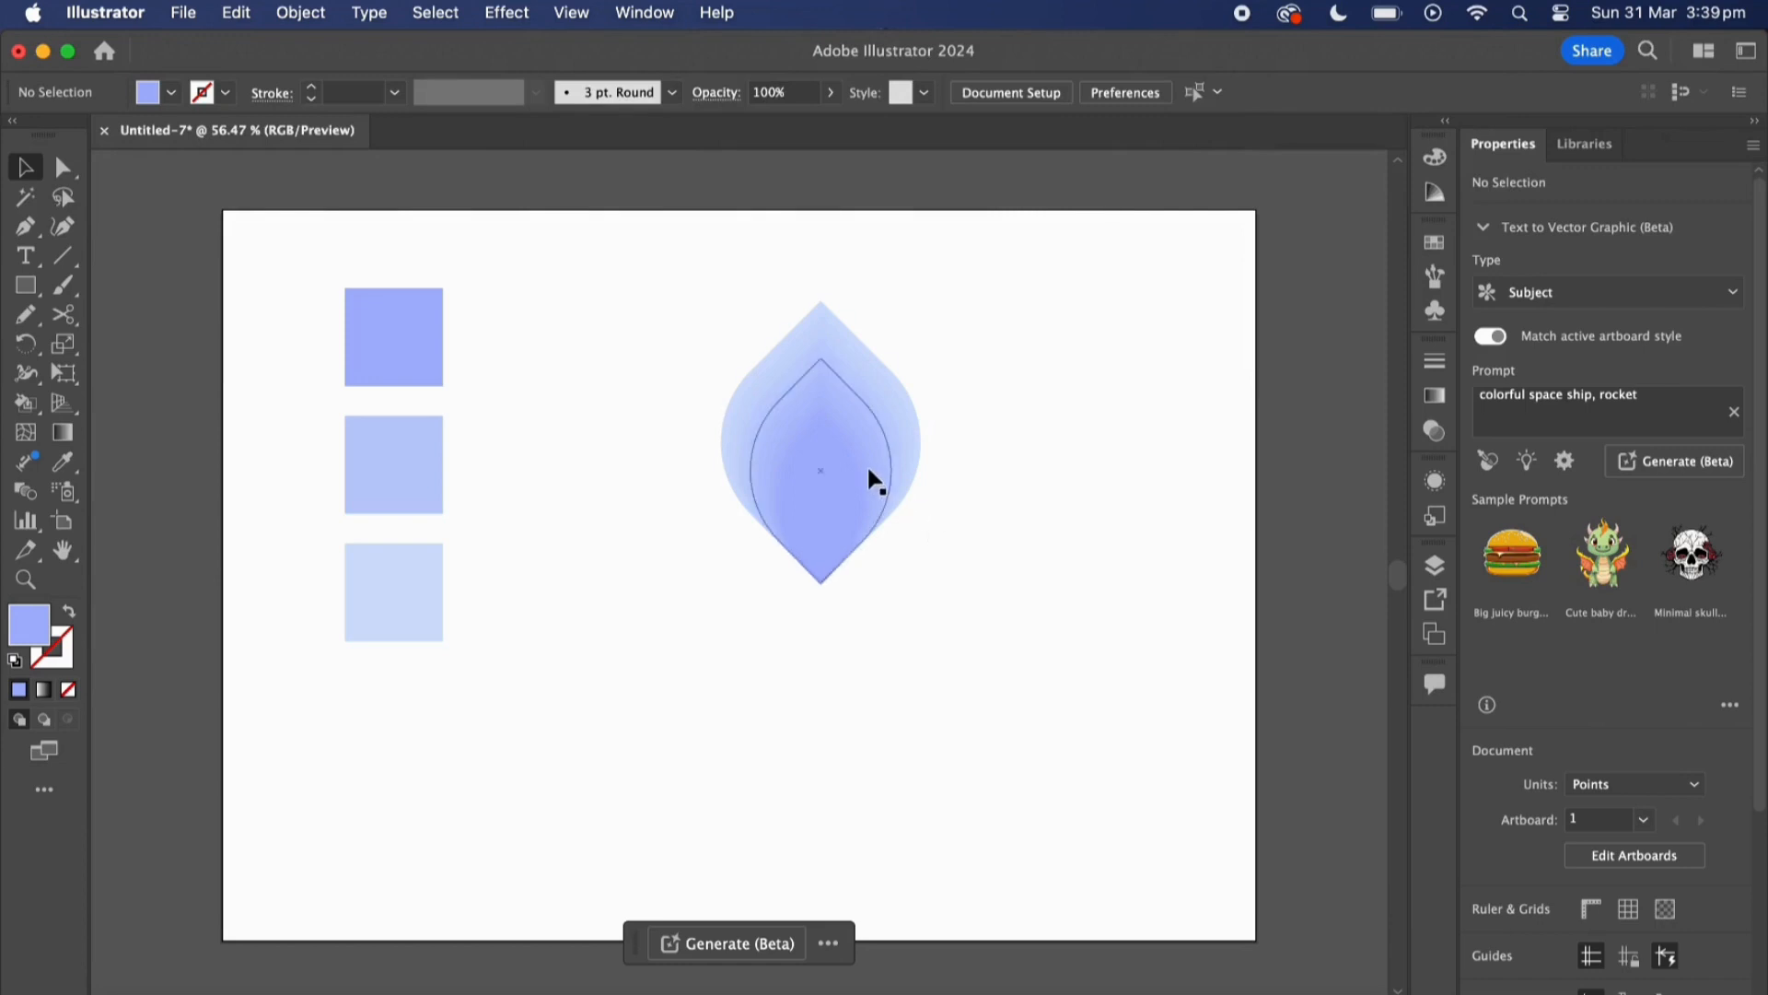
# Duplicate the blended petal to both sides of the original and rotate the right copy outward so its base meets the centre petal's.
pyautogui.moveTo(868, 475); pyautogui.dragTo(726, 490)
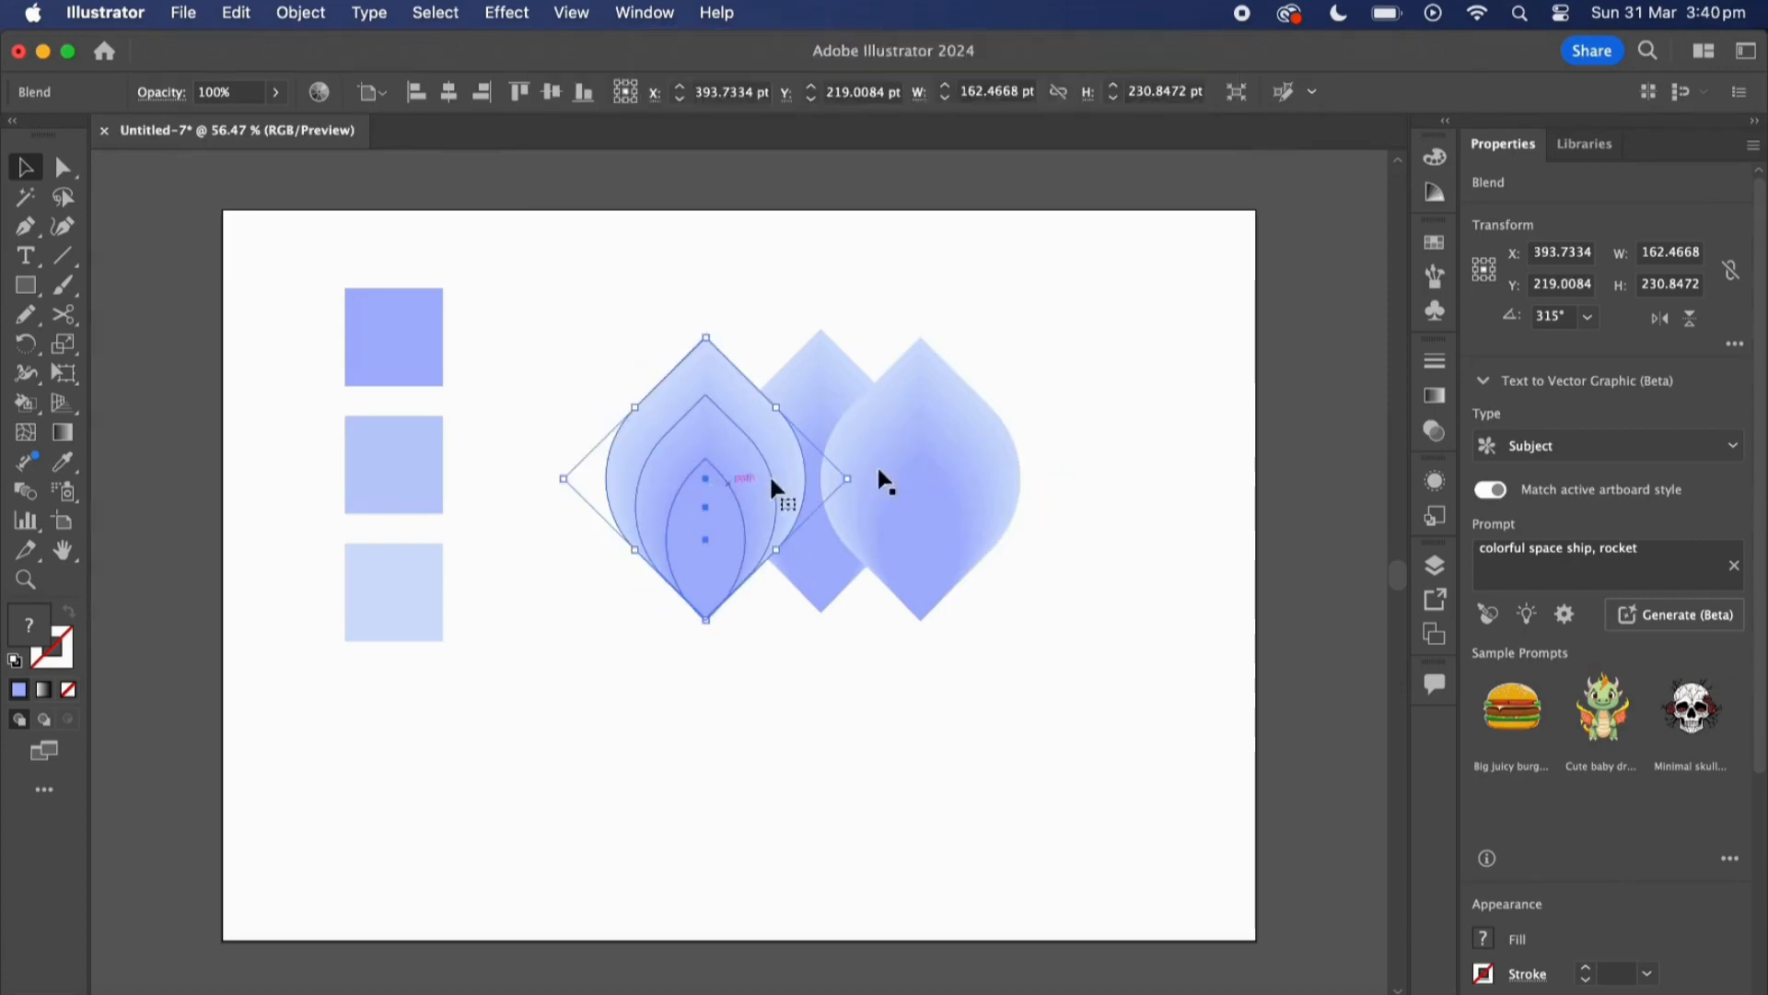
pyautogui.click(1087, 453)
pyautogui.click(958, 460)
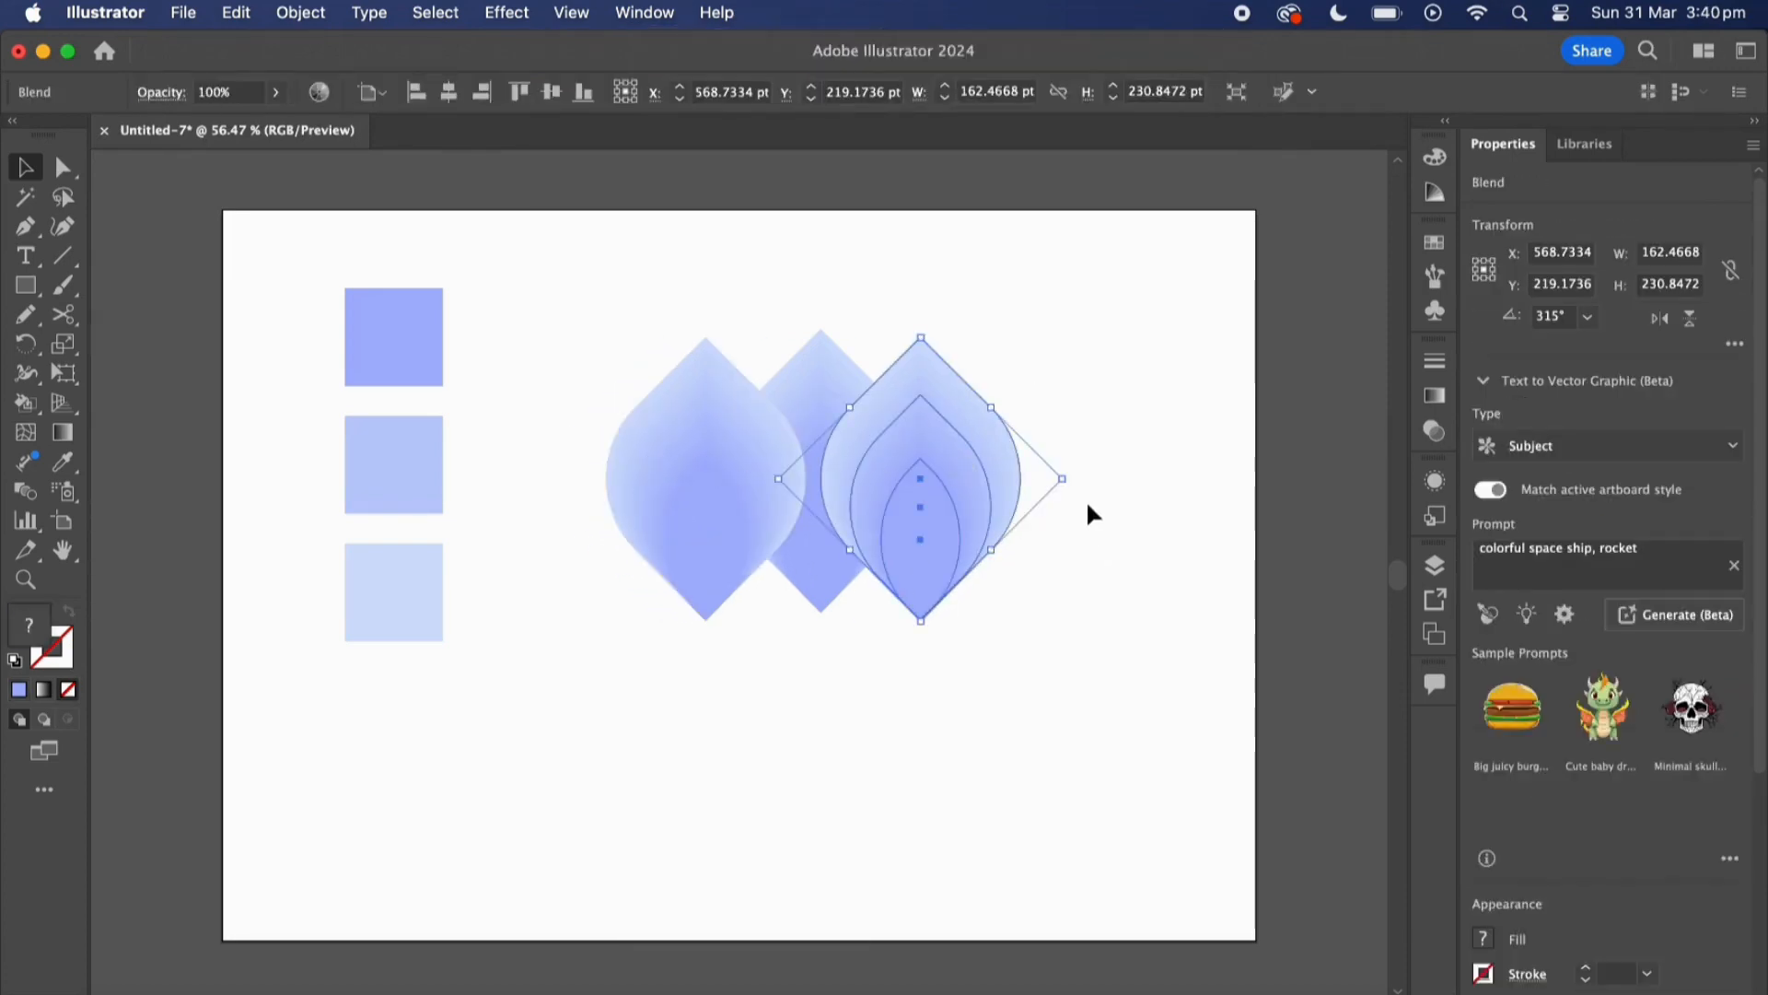
pyautogui.moveTo(1073, 473); pyautogui.dragTo(1042, 582)
pyautogui.moveTo(902, 421); pyautogui.dragTo(902, 436)
# Rotate the left petal outward by about 45° and move its base onto the centre petal's base.
pyautogui.click(713, 414)
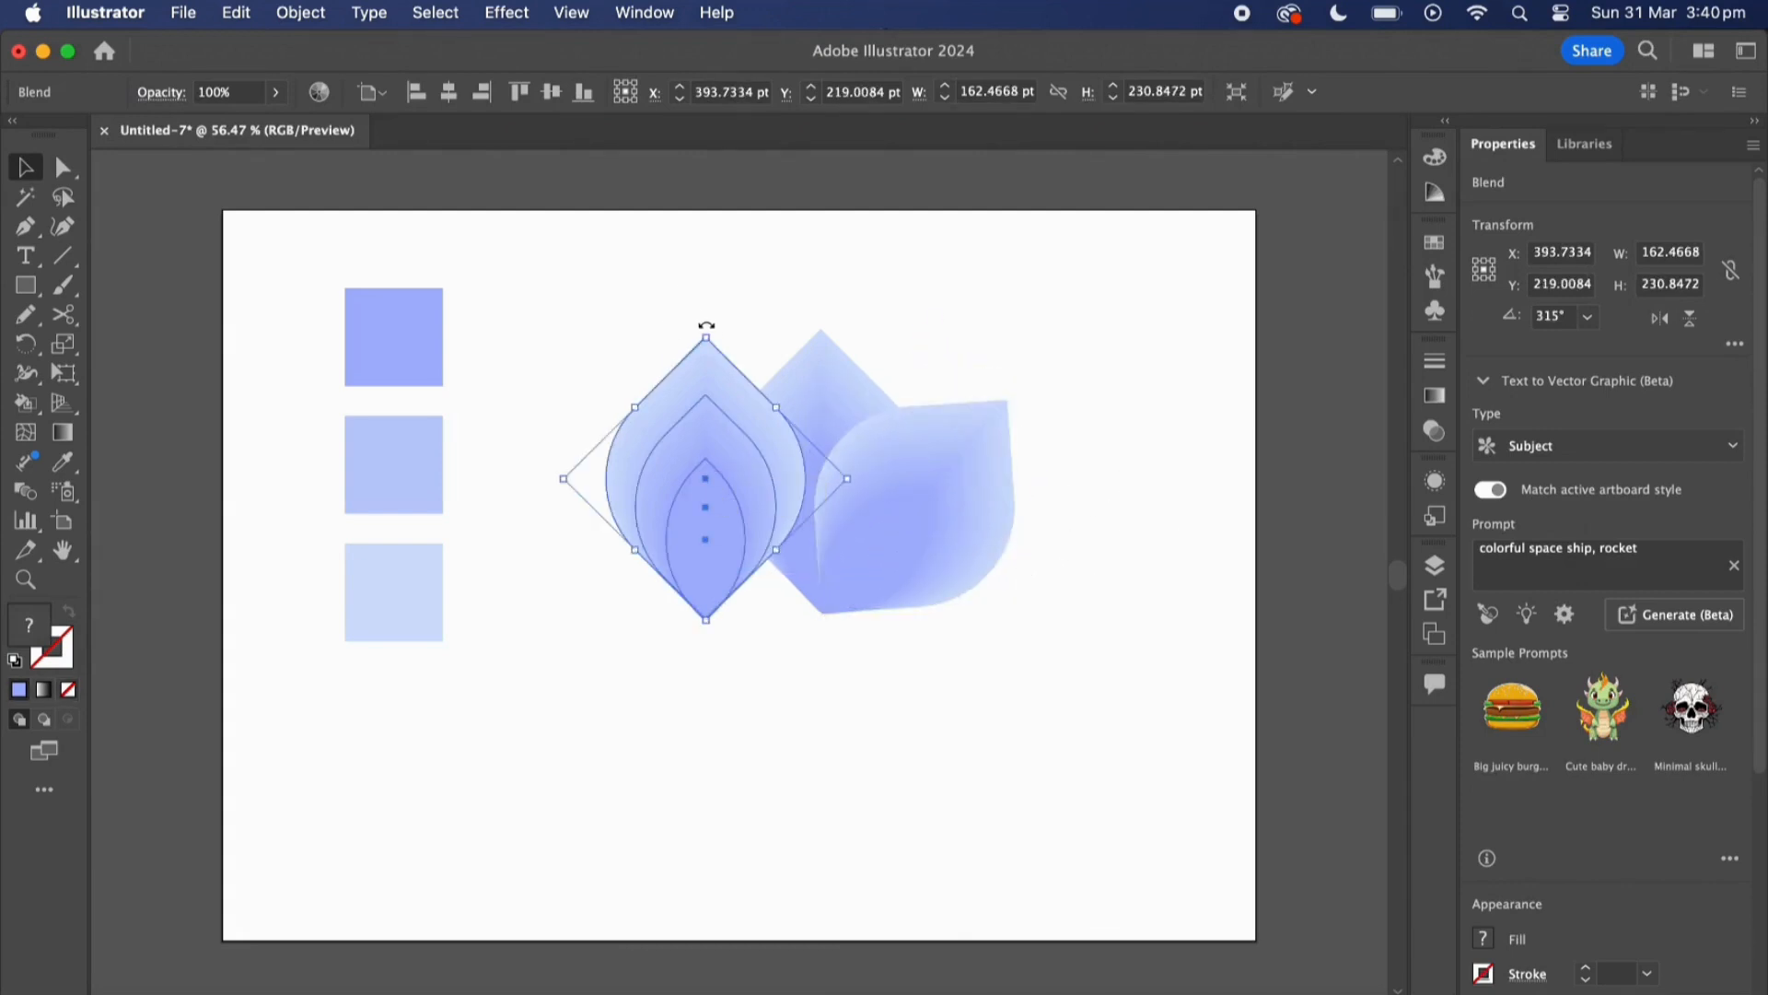
pyautogui.moveTo(706, 326); pyautogui.dragTo(597, 368)
pyautogui.moveTo(664, 461); pyautogui.dragTo(676, 483)
# Bring the centre petal to the front of the two side petals.
pyautogui.rightClick(811, 372)
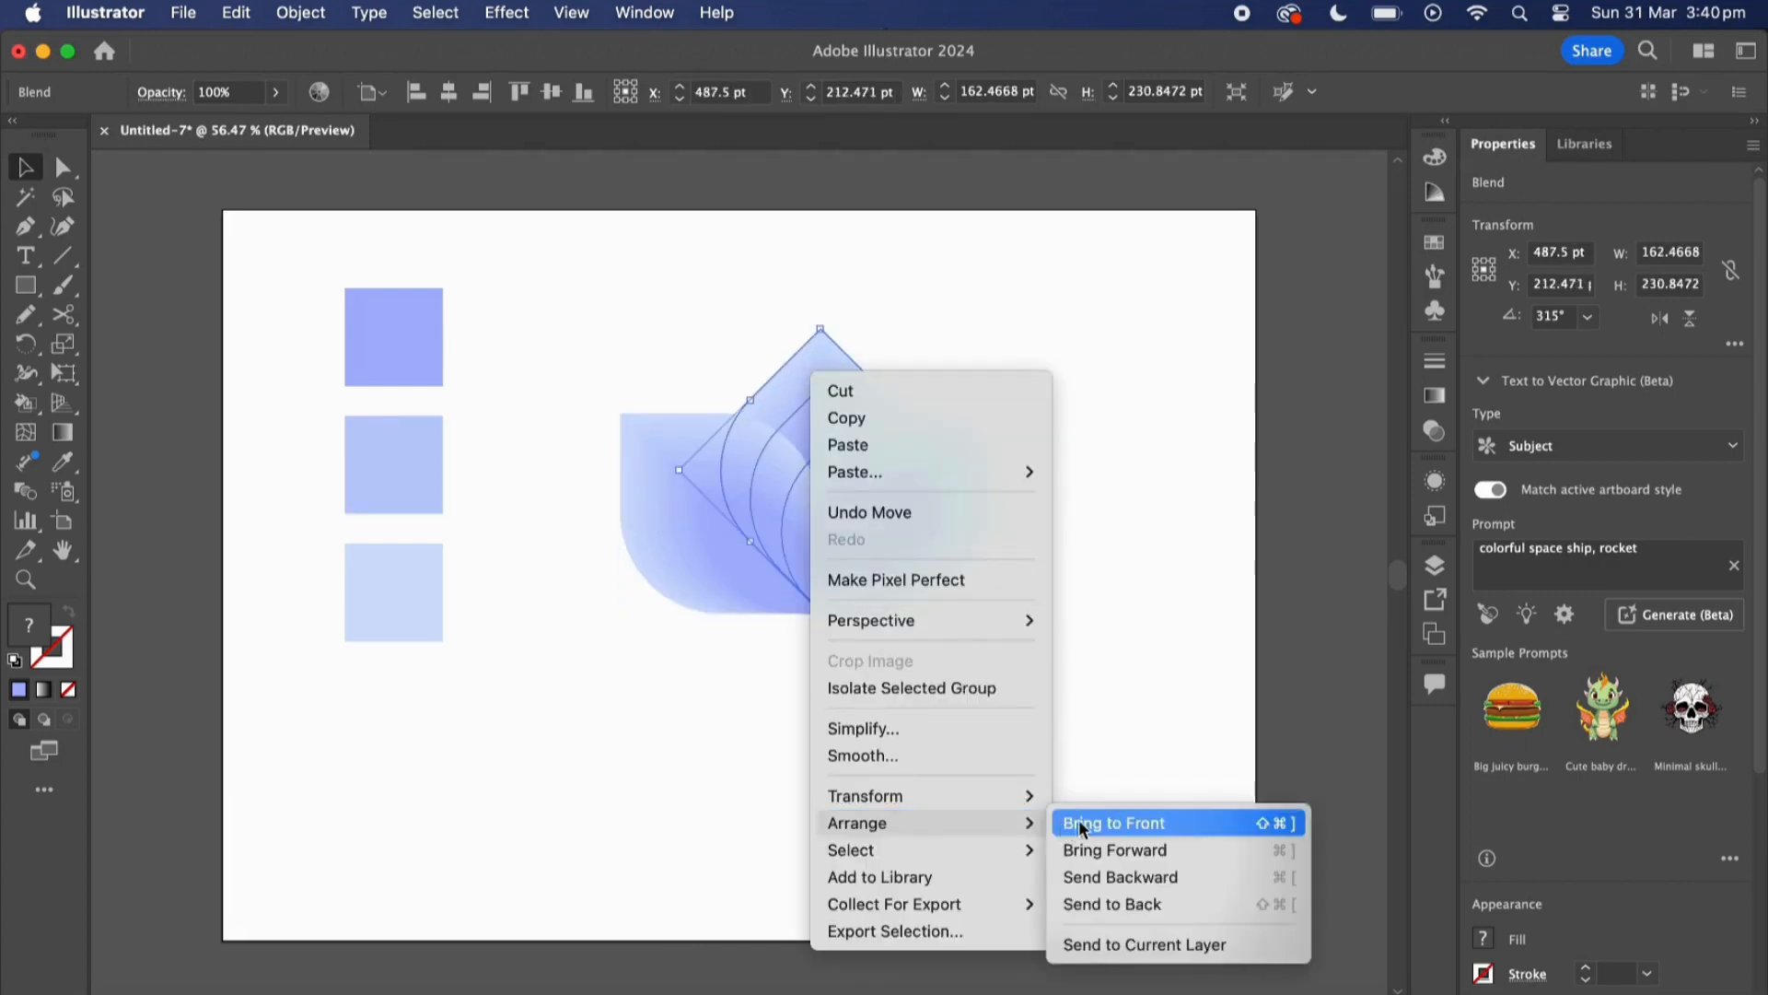
pyautogui.click(1125, 820)
pyautogui.click(1117, 694)
# Rotate the right petal slightly upright to about 283.5° and realign its base with the centre petal's.
pyautogui.click(964, 523)
pyautogui.moveTo(1022, 591); pyautogui.dragTo(1025, 601)
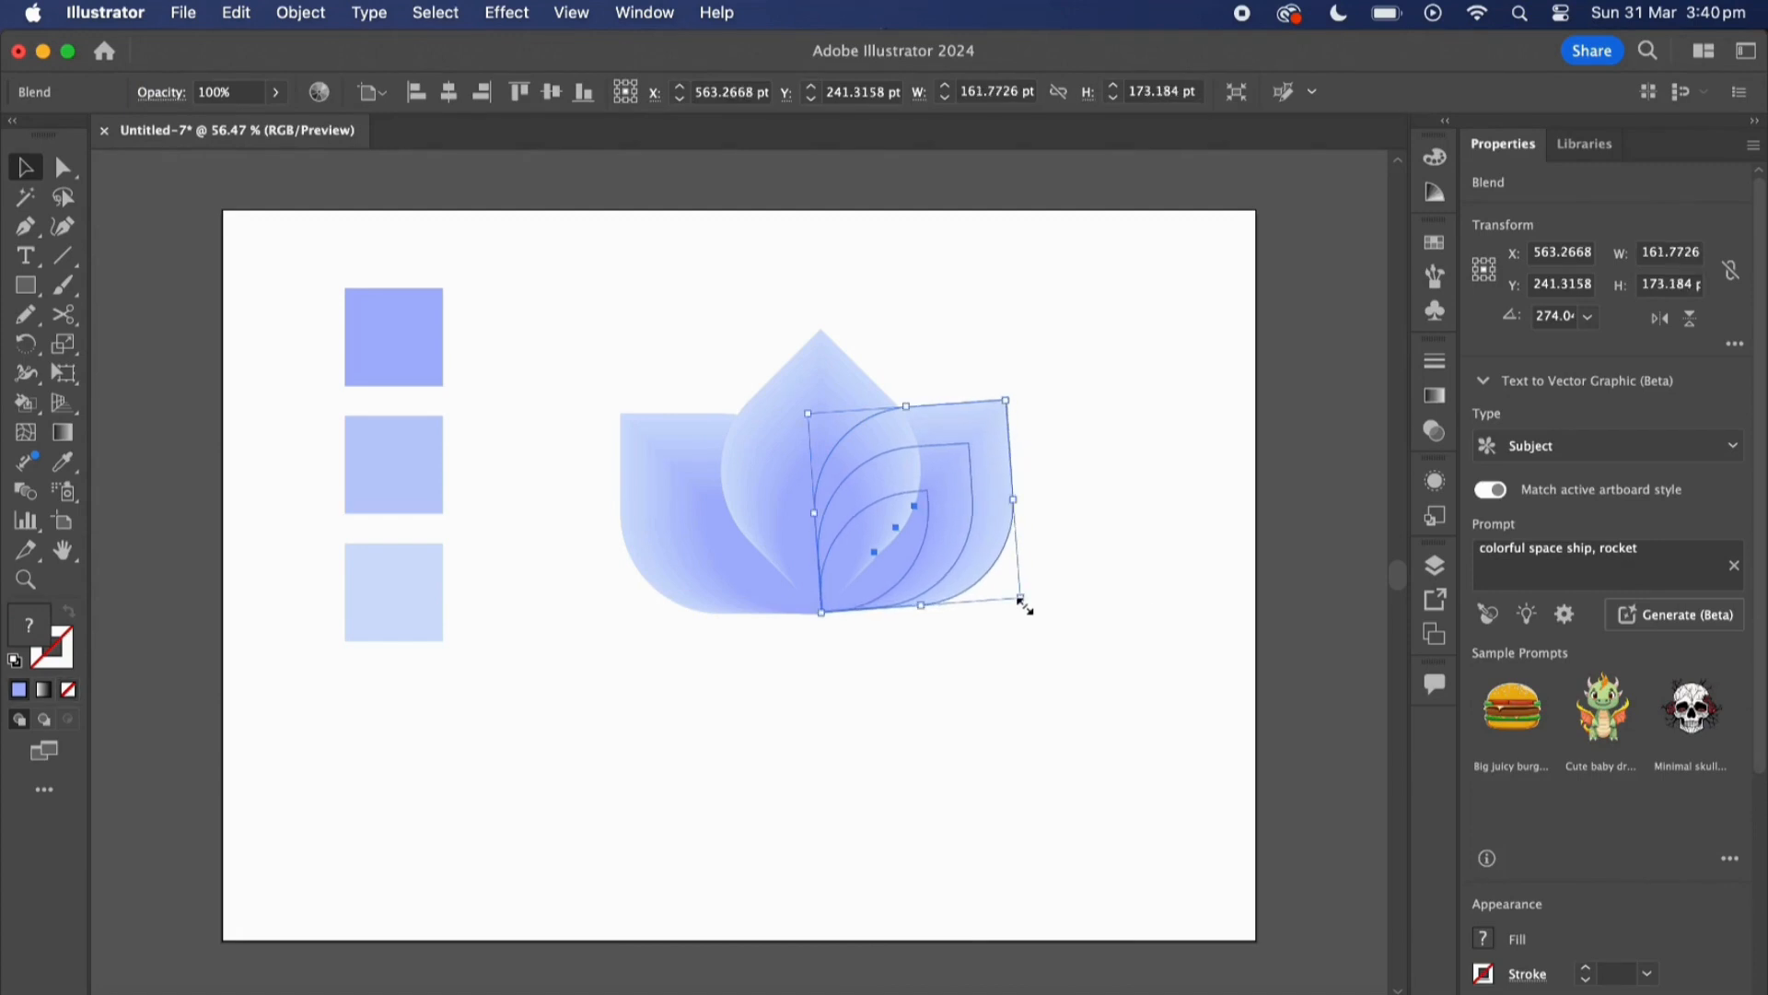
pyautogui.click(1151, 589)
pyautogui.click(995, 465)
pyautogui.moveTo(1014, 394); pyautogui.dragTo(990, 377)
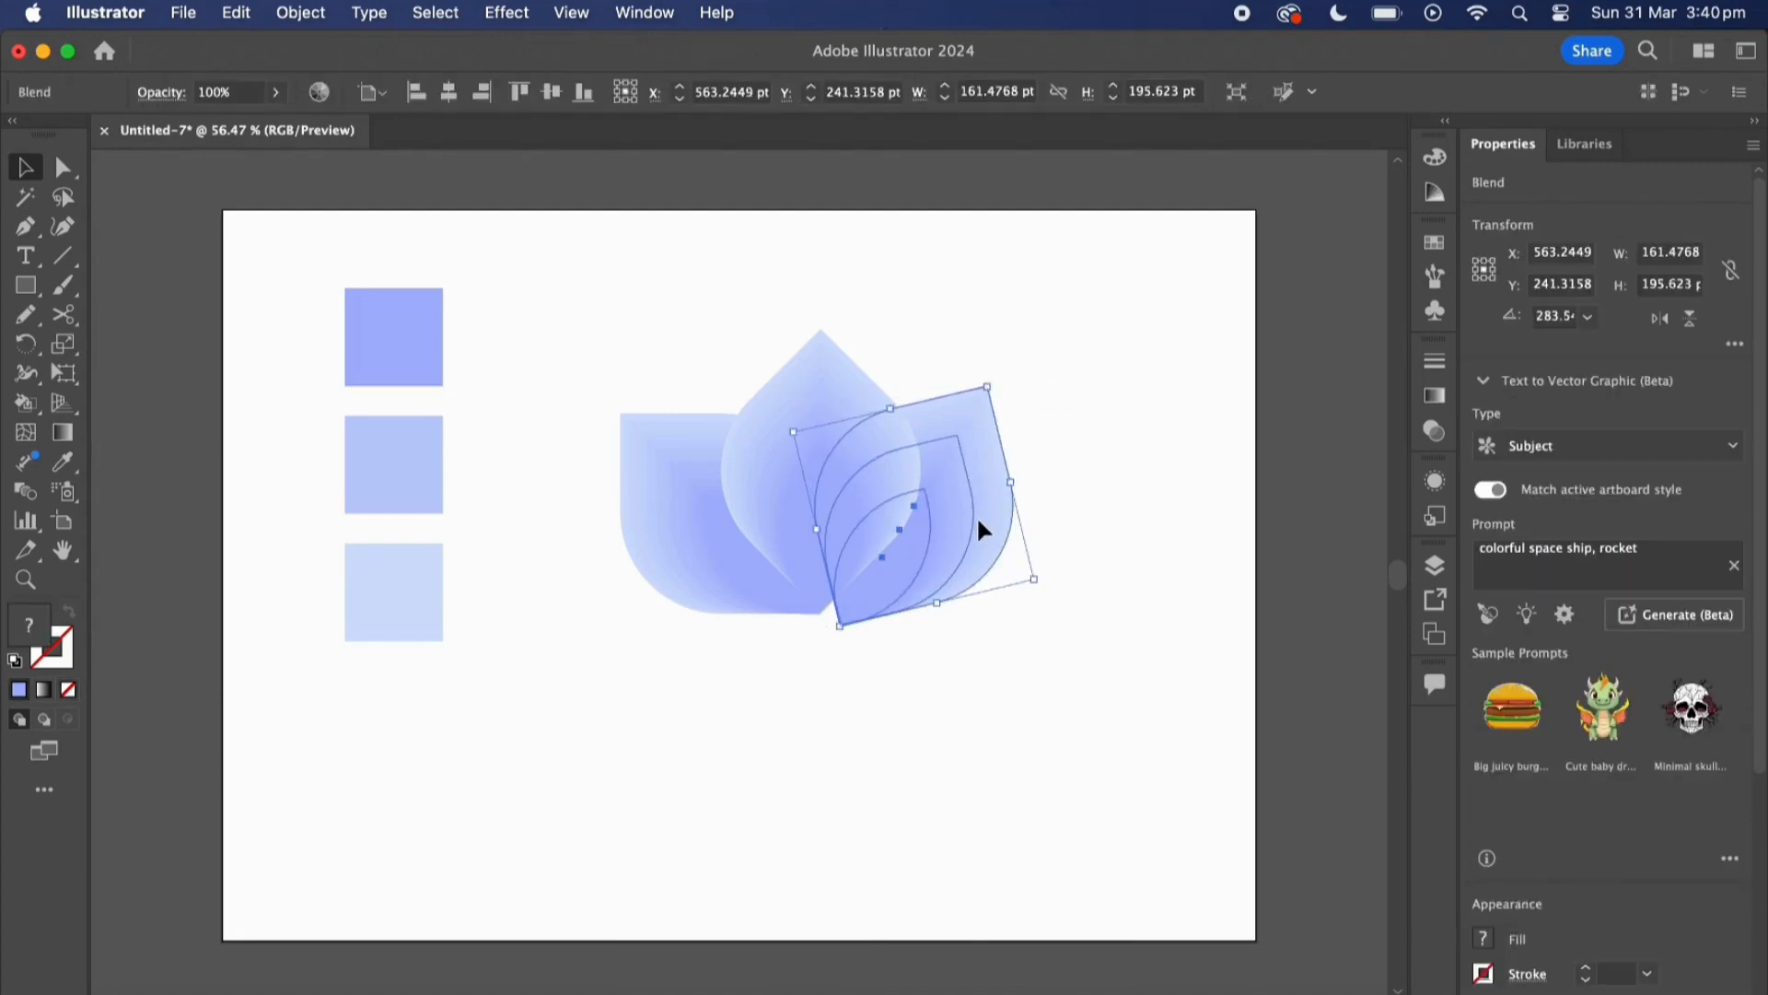
pyautogui.moveTo(979, 517); pyautogui.dragTo(953, 501)
# Rotate the left petal slightly upright to about 350° and realign its base with the centre petal's.
pyautogui.click(645, 429)
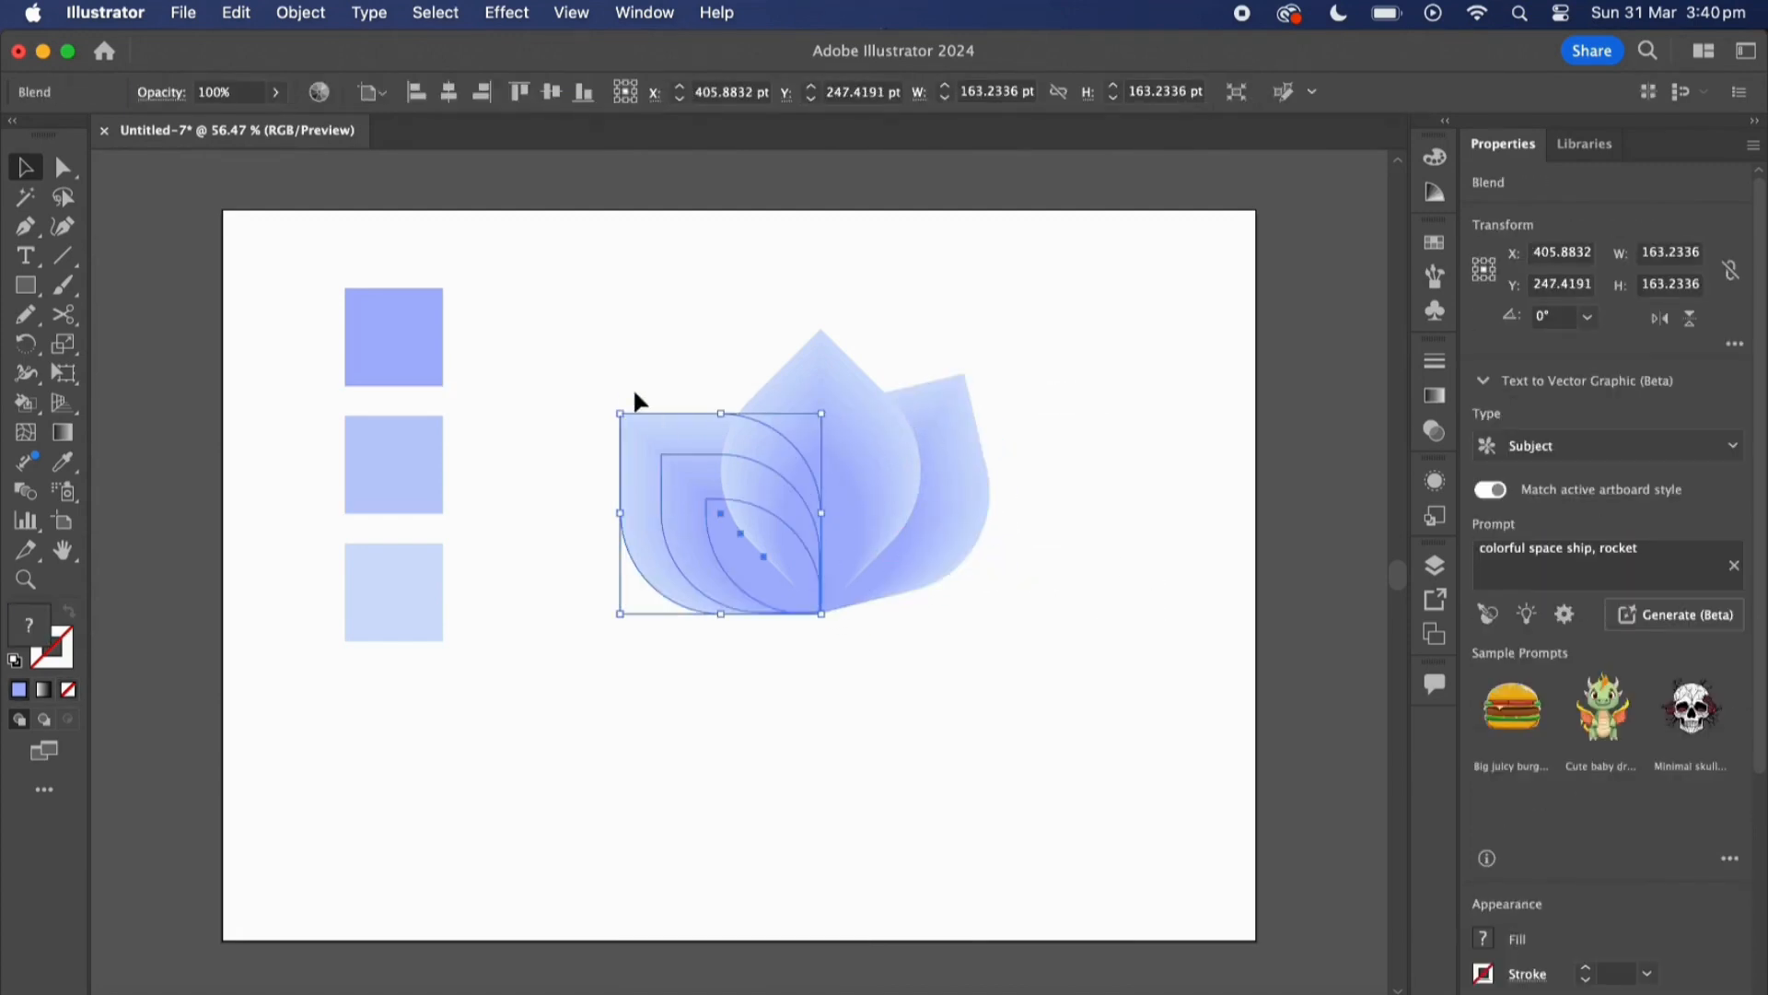
pyautogui.moveTo(613, 398); pyautogui.dragTo(643, 392)
pyautogui.moveTo(682, 530); pyautogui.dragTo(695, 515)
pyautogui.click(1061, 495)
pyautogui.moveTo(848, 499); pyautogui.dragTo(849, 497)
# Tilt both side petals a little further toward the centre petal, realigning their bases for a symmetrical flower.
pyautogui.click(683, 426)
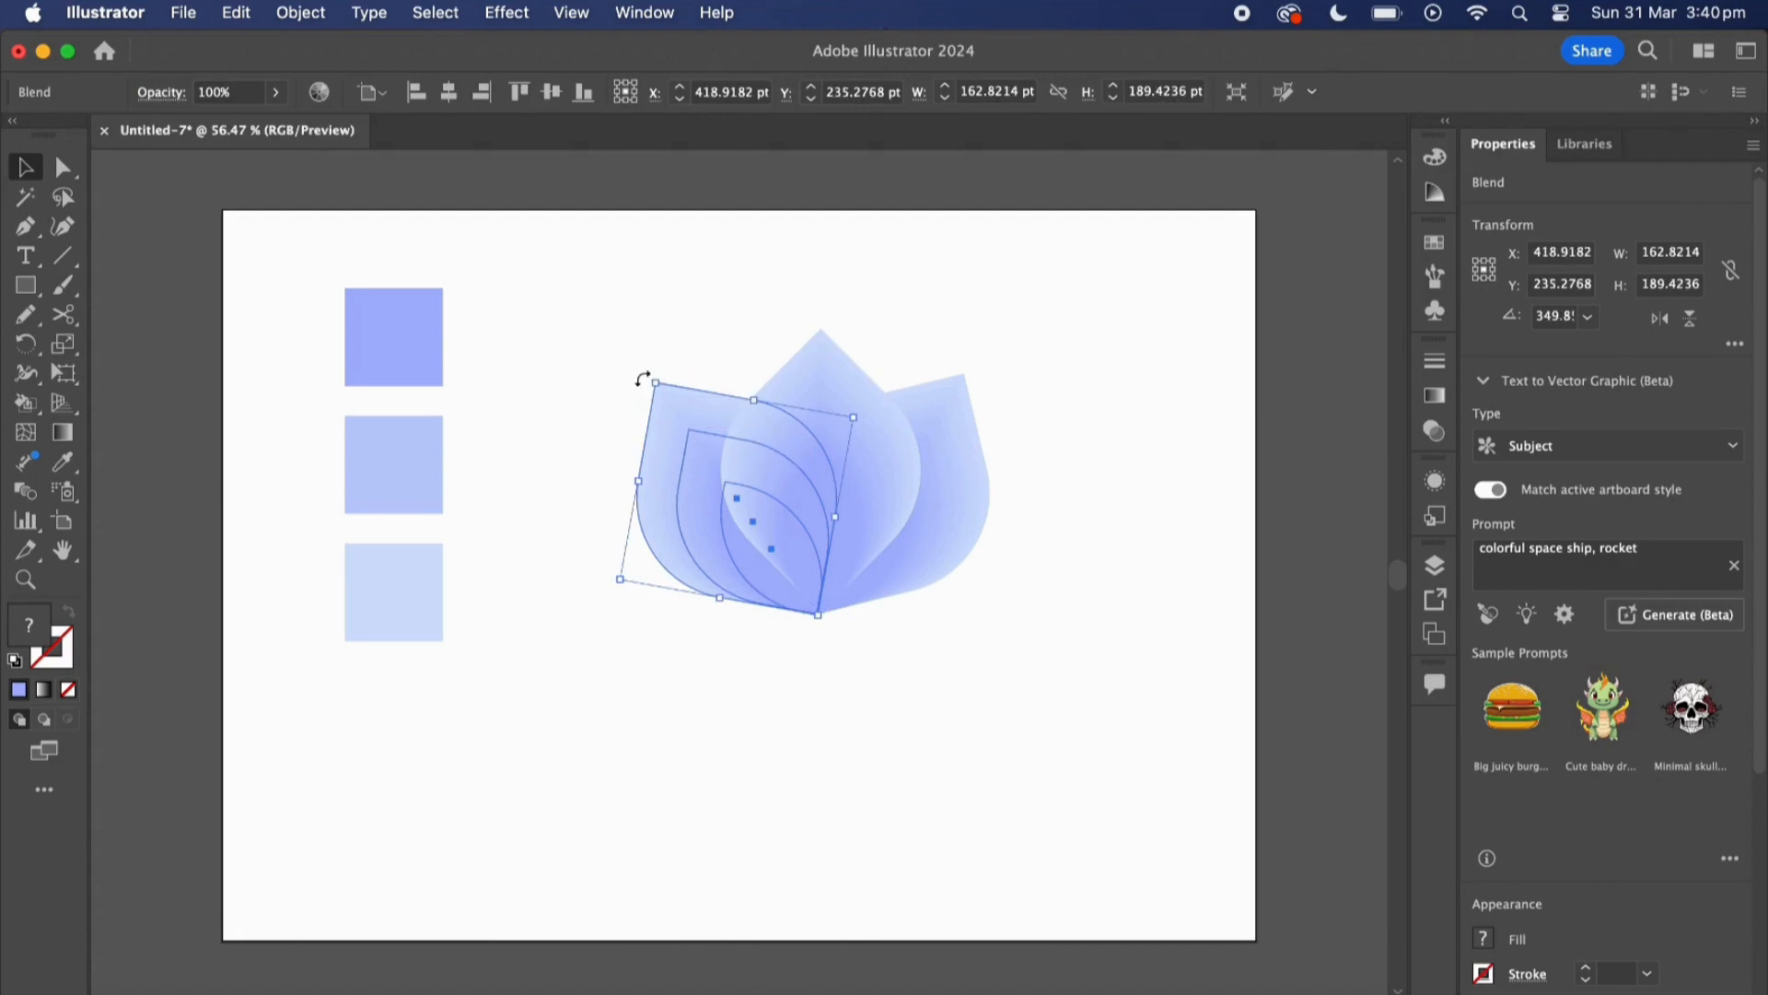
pyautogui.moveTo(643, 376); pyautogui.dragTo(661, 369)
pyautogui.moveTo(698, 522); pyautogui.dragTo(707, 511)
pyautogui.click(965, 514)
pyautogui.moveTo(970, 363)
pyautogui.mouseDown()
pyautogui.moveTo(951, 355)
pyautogui.moveTo(967, 361)
pyautogui.mouseUp()
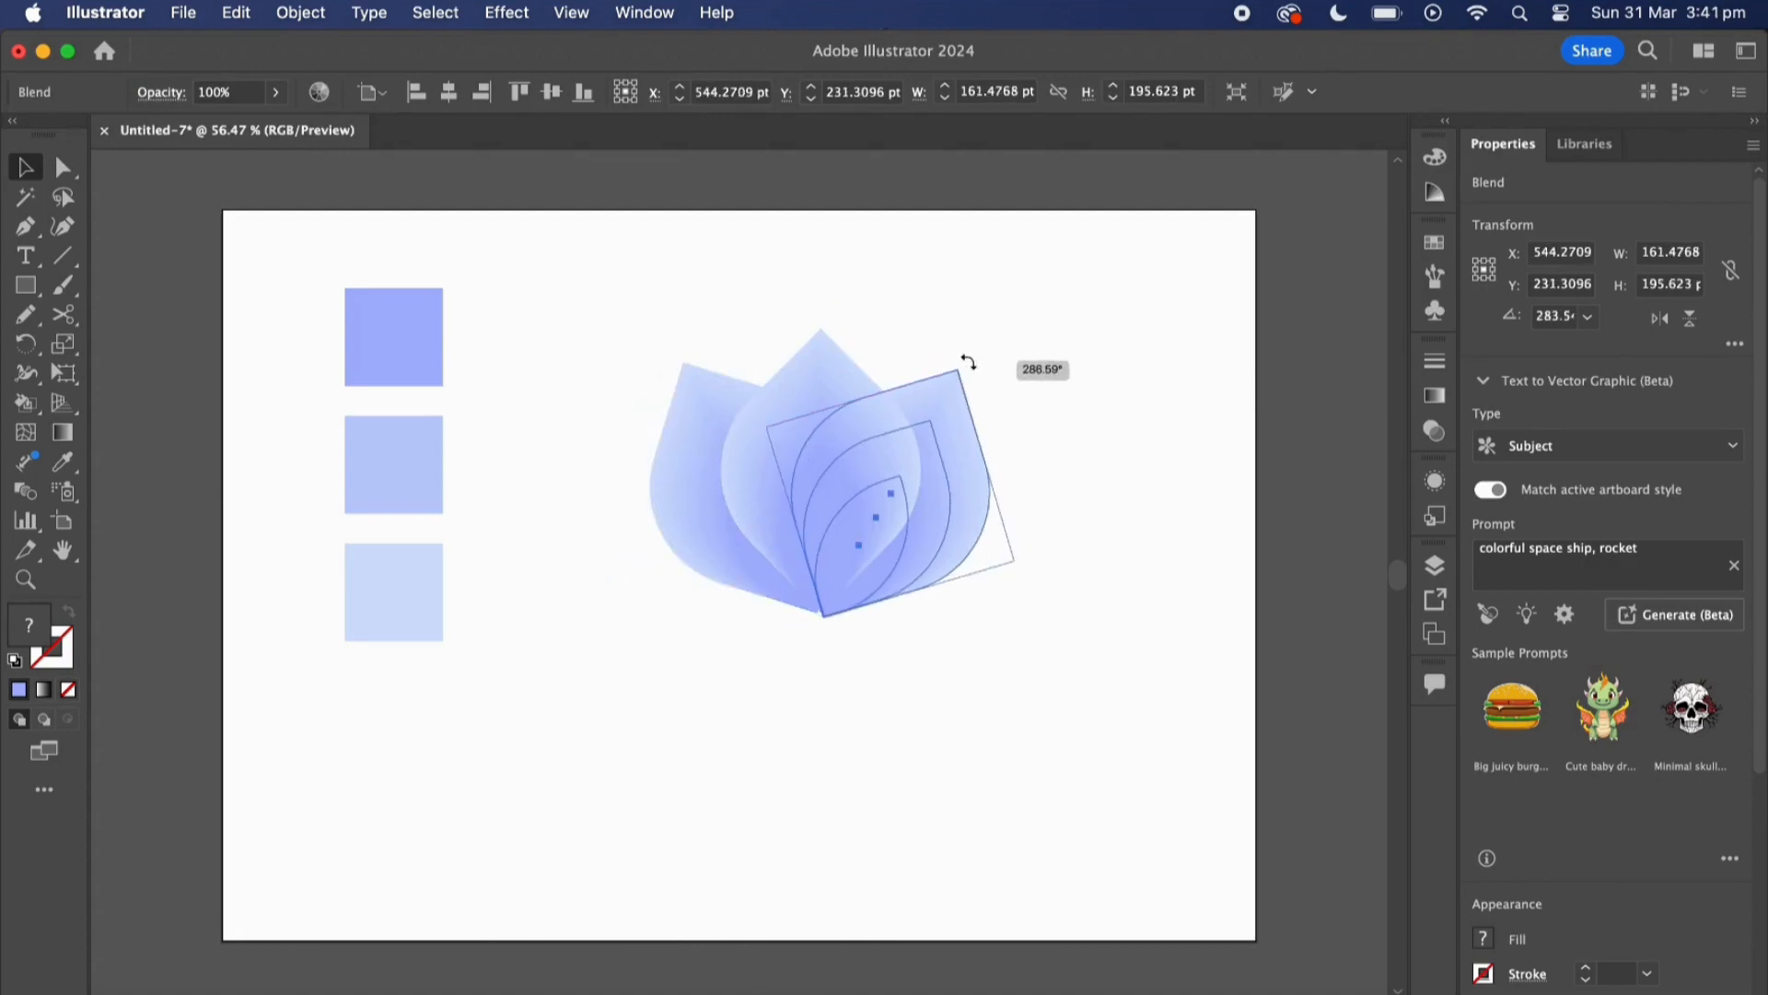
pyautogui.moveTo(954, 525); pyautogui.dragTo(956, 526)
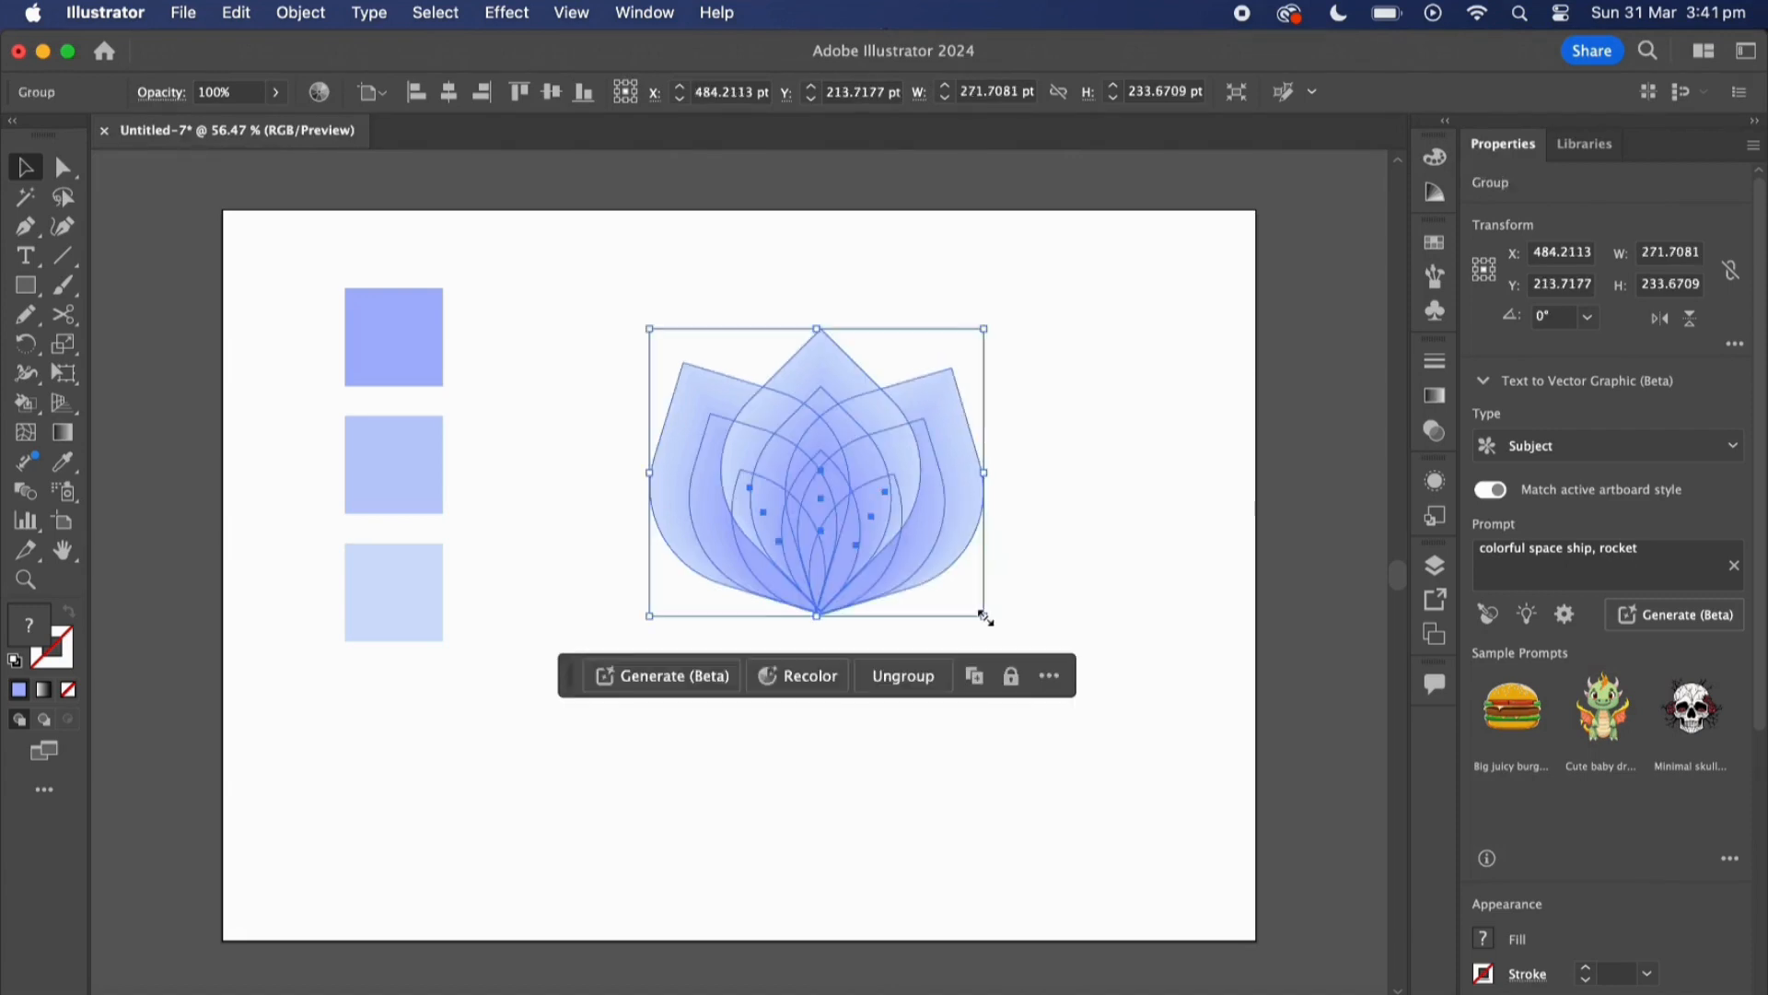
# Scale the petal group down to about 207 × 185 pt and place it farther left, tilted counterclockwise.
pyautogui.moveTo(985, 616); pyautogui.dragTo(910, 556)
pyautogui.click(1007, 503)
pyautogui.moveTo(815, 482); pyautogui.dragTo(745, 533)
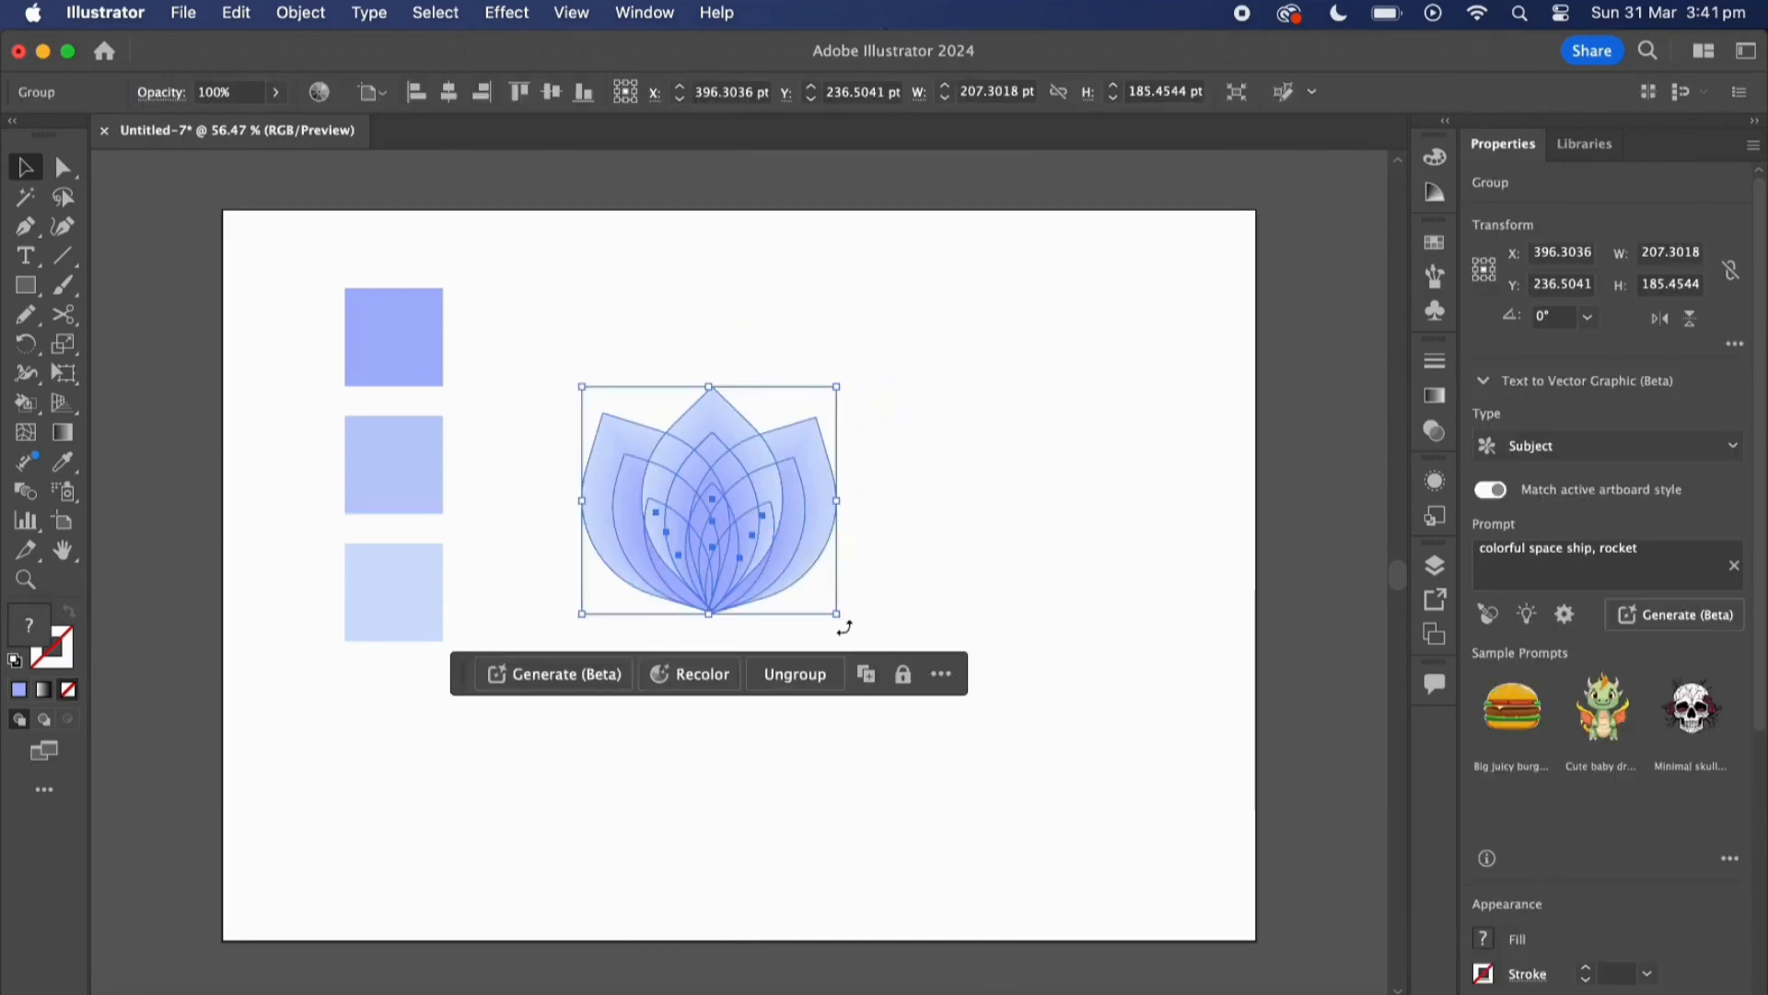
pyautogui.moveTo(845, 624); pyautogui.dragTo(904, 552)
pyautogui.click(856, 544)
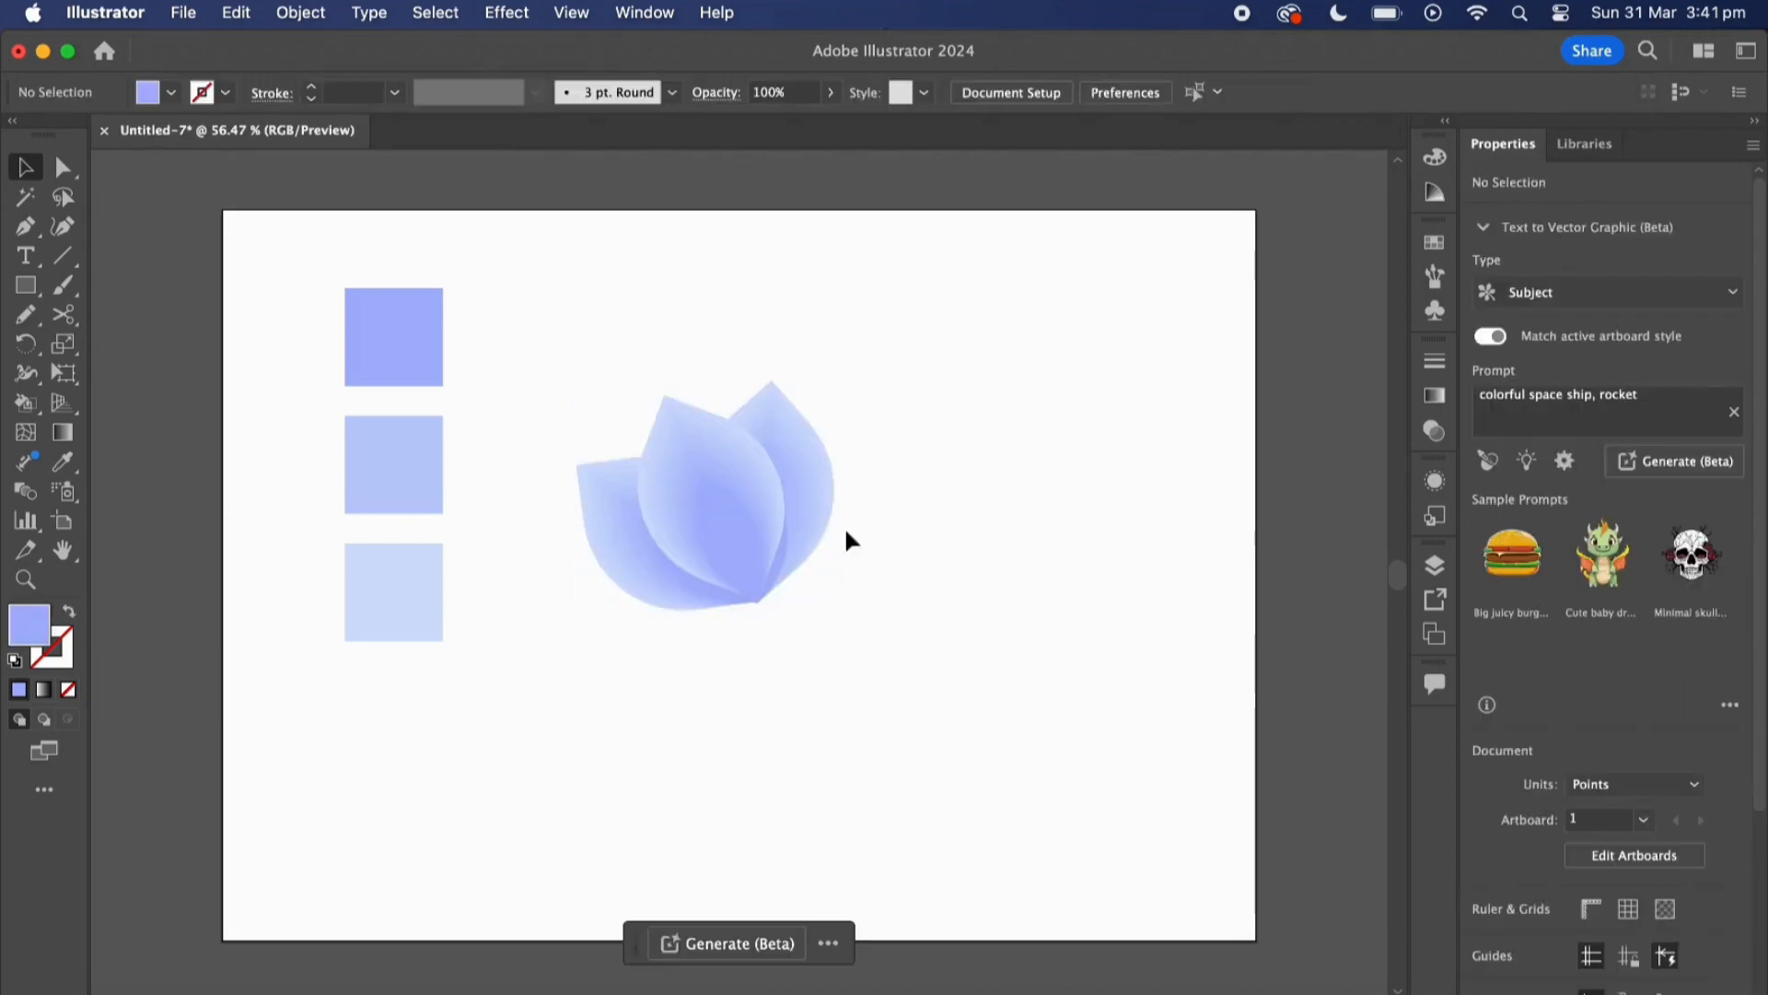
# Duplicate the tilted flower to the right side and rotate the copy clockwise so it leans the opposite way.
pyautogui.moveTo(763, 512); pyautogui.dragTo(1061, 539)
pyautogui.moveTo(1164, 423); pyautogui.dragTo(1202, 555)
pyautogui.moveTo(1020, 549); pyautogui.dragTo(1018, 489)
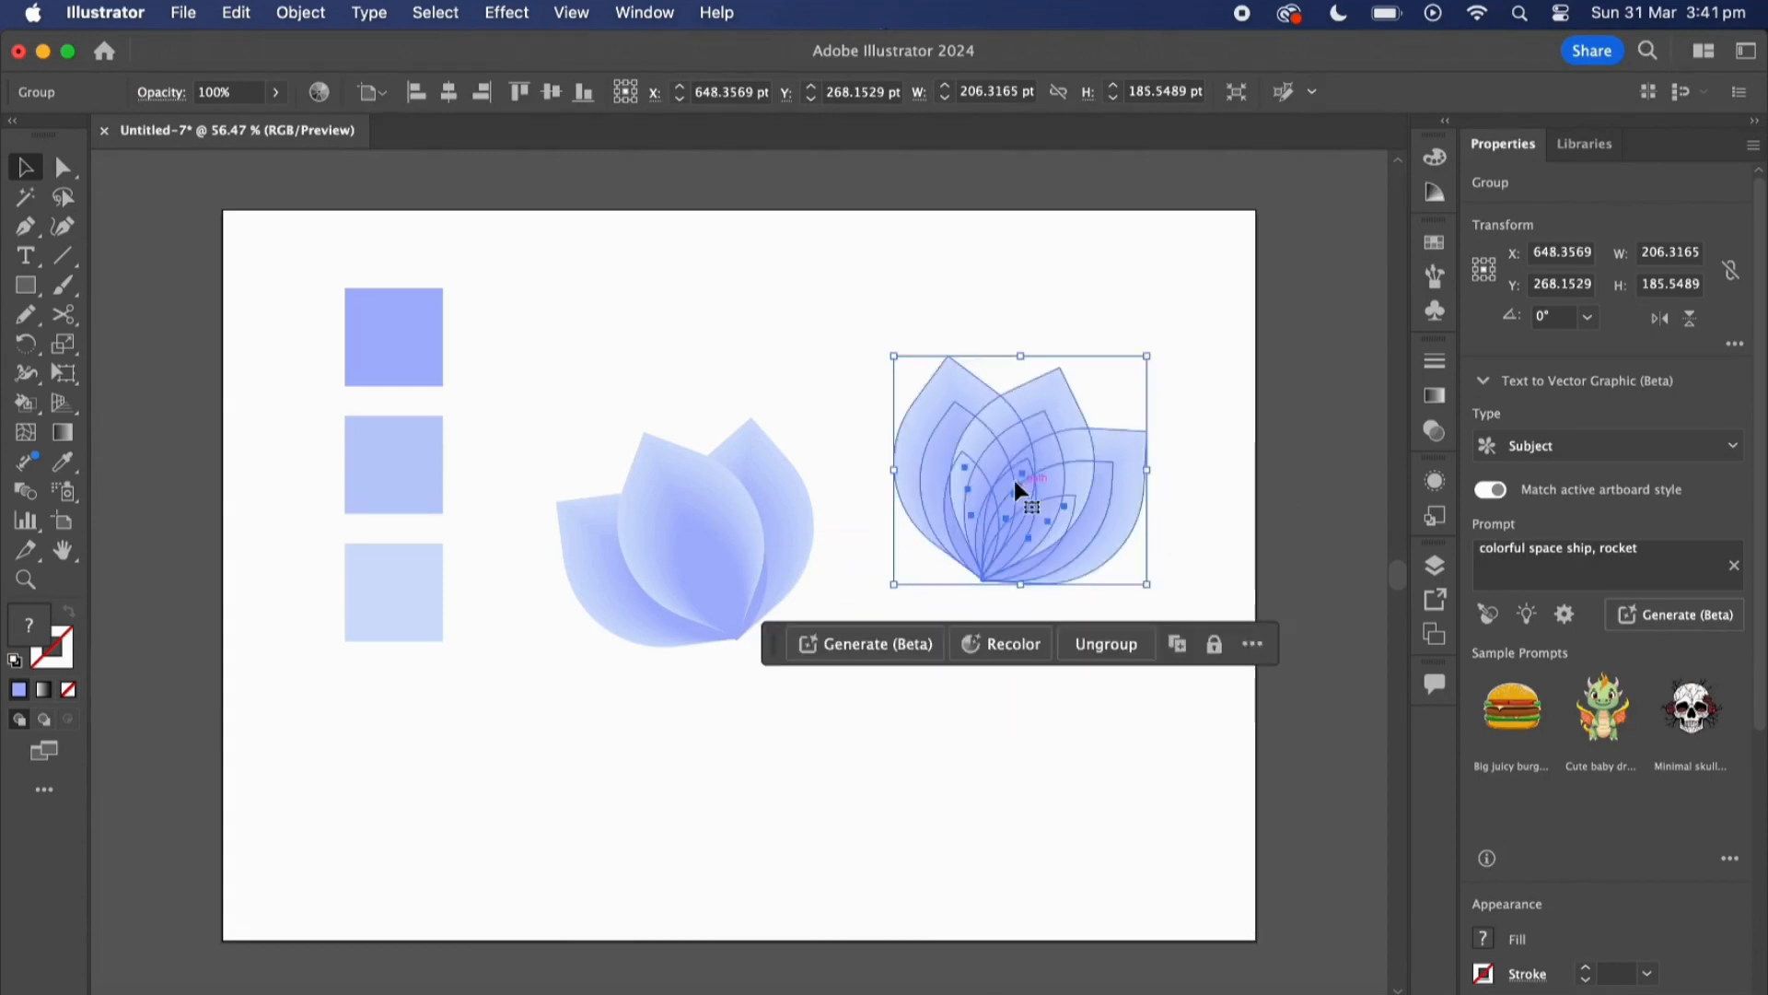
pyautogui.moveTo(737, 532); pyautogui.dragTo(737, 546)
# Place an upright copy of the flower above and between the other two, enlarged to about 256 × 222 pt.
pyautogui.moveTo(983, 479); pyautogui.dragTo(857, 345)
pyautogui.moveTo(978, 218); pyautogui.dragTo(898, 218)
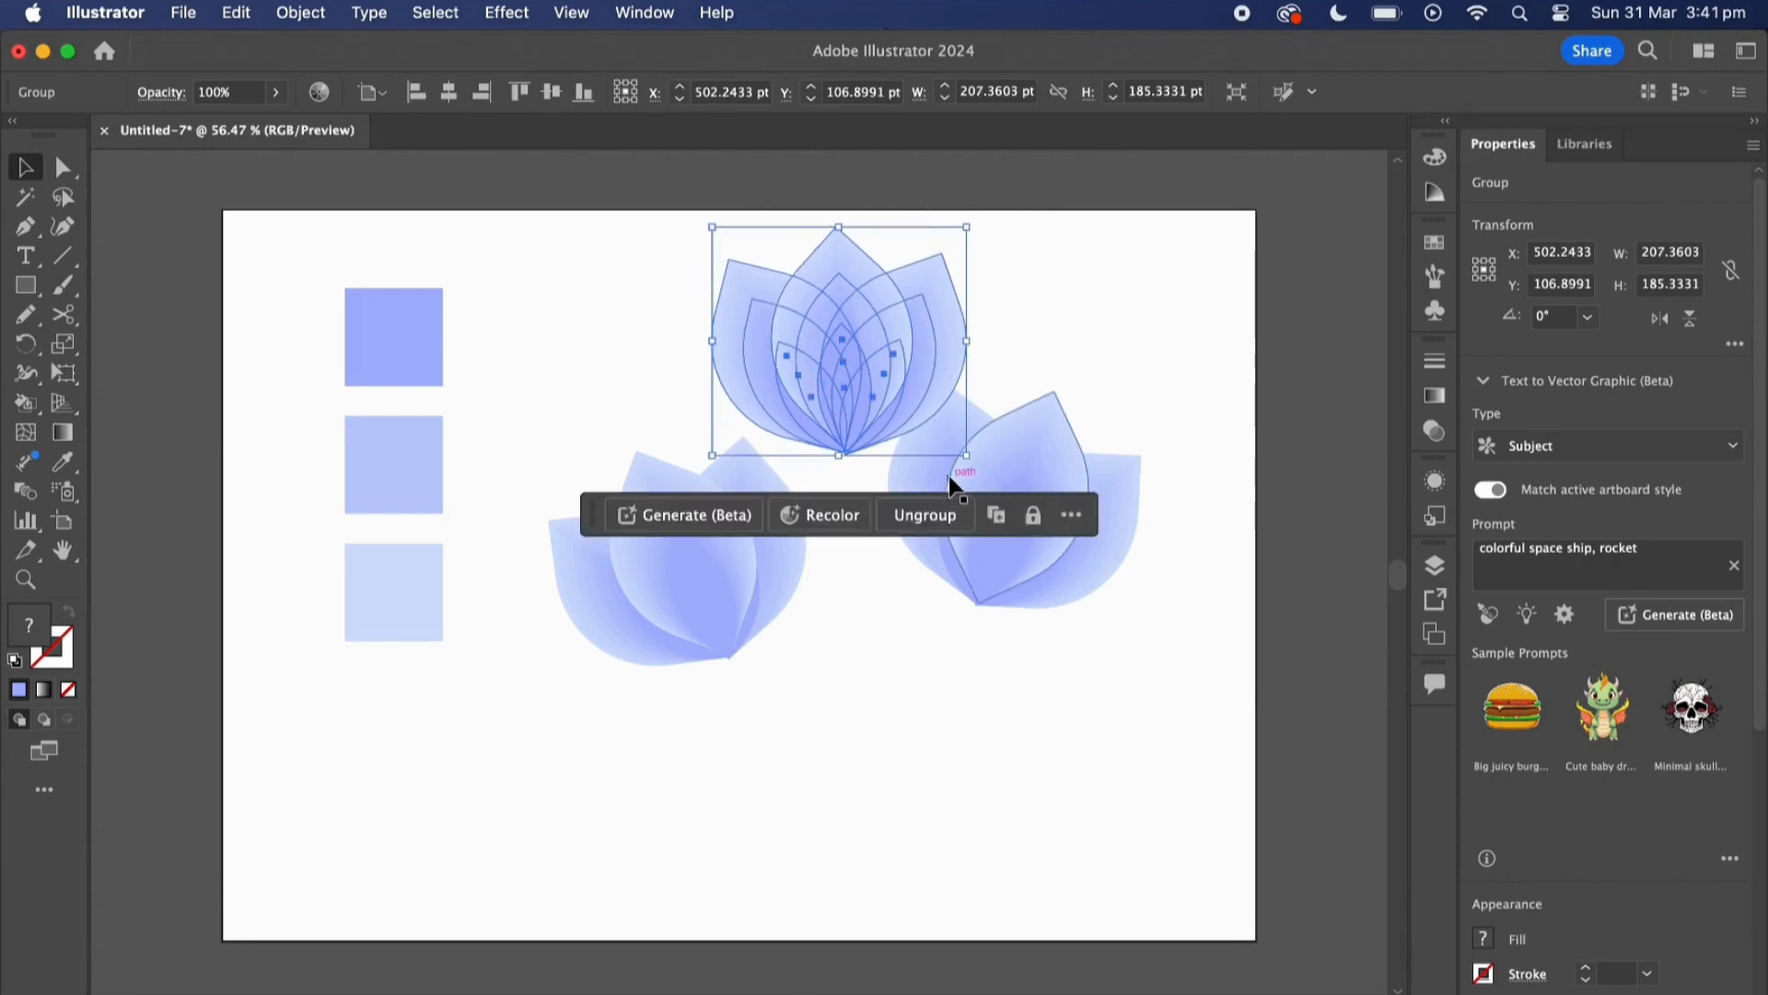
pyautogui.moveTo(969, 458); pyautogui.dragTo(1030, 505)
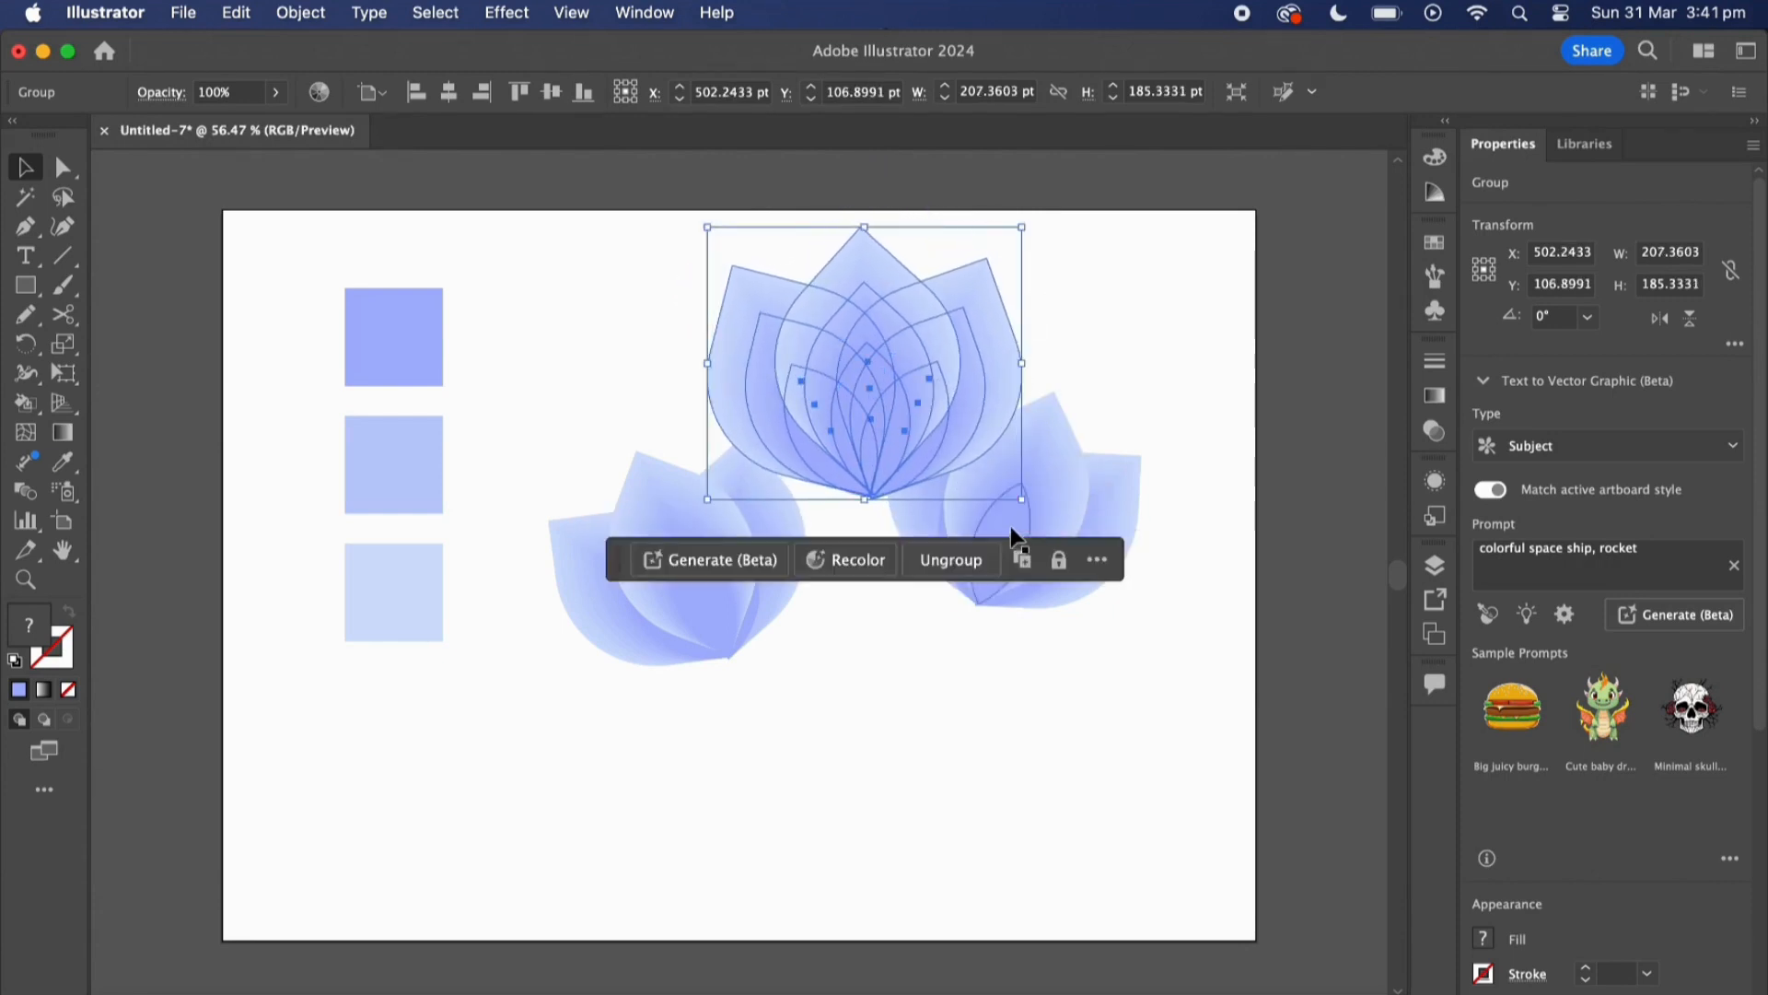
pyautogui.moveTo(942, 396); pyautogui.dragTo(907, 386)
# Send the large upright flower to the back, behind the two smaller flowers.
pyautogui.rightClick(906, 386)
pyautogui.moveTo(1003, 895)
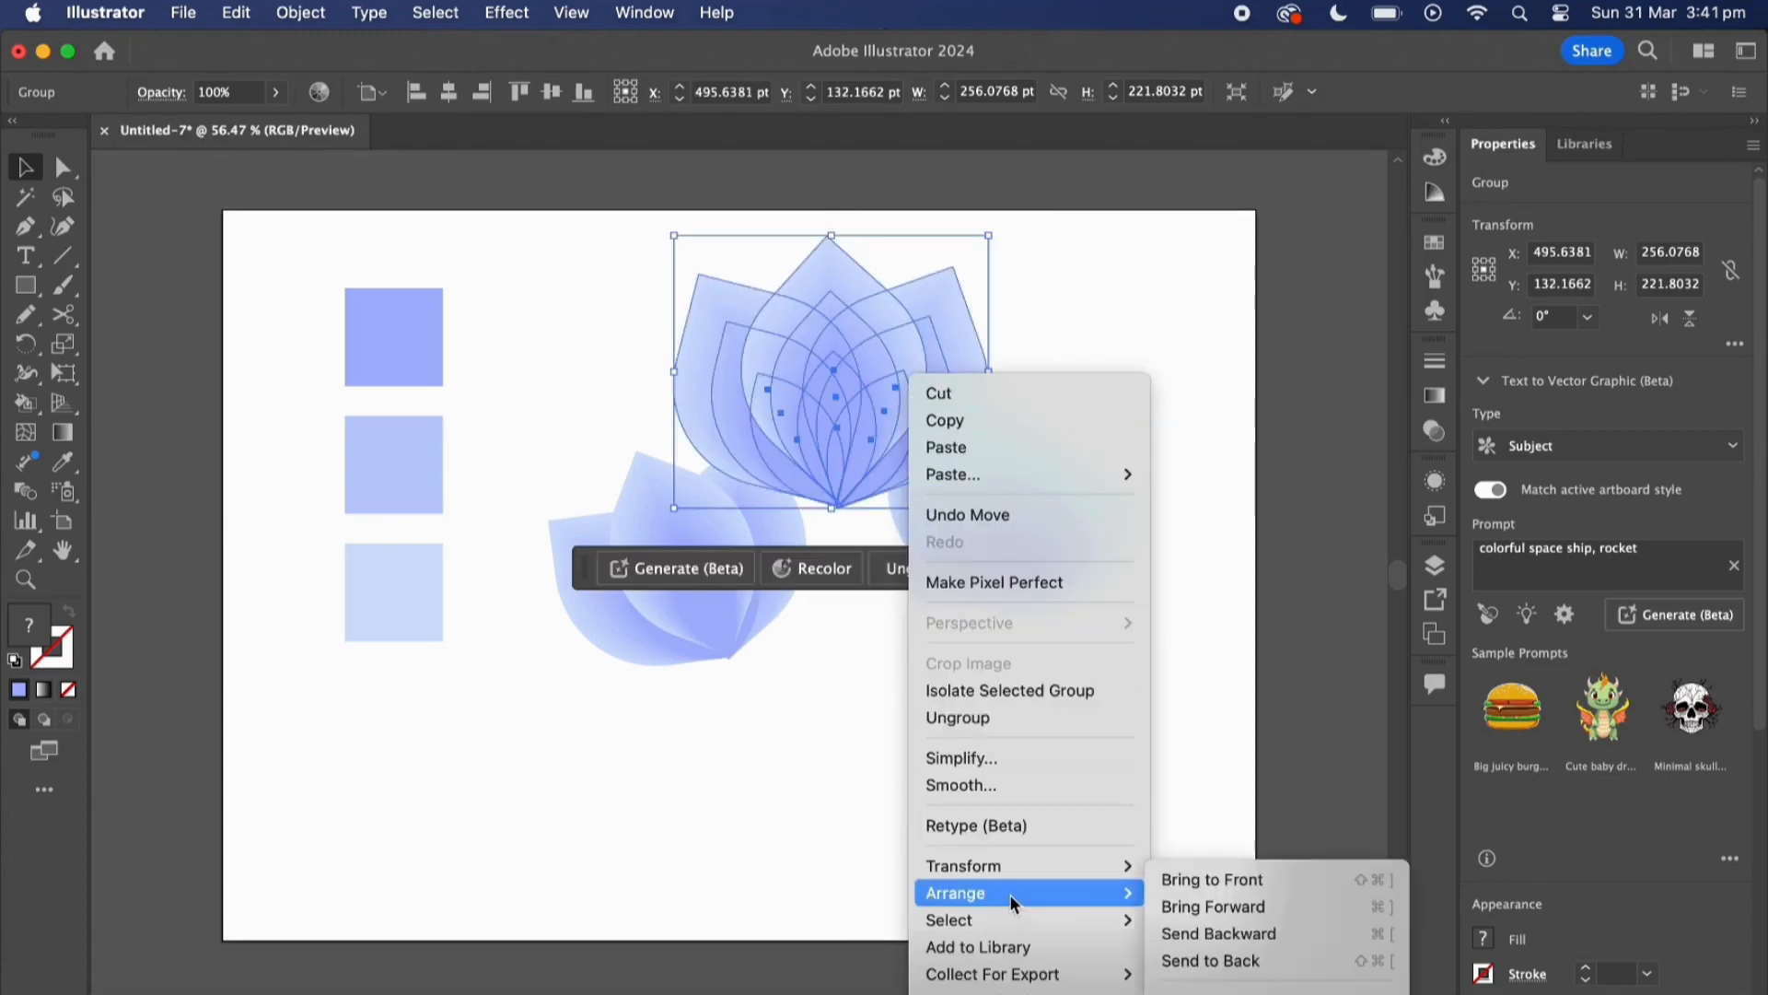
pyautogui.click(1221, 961)
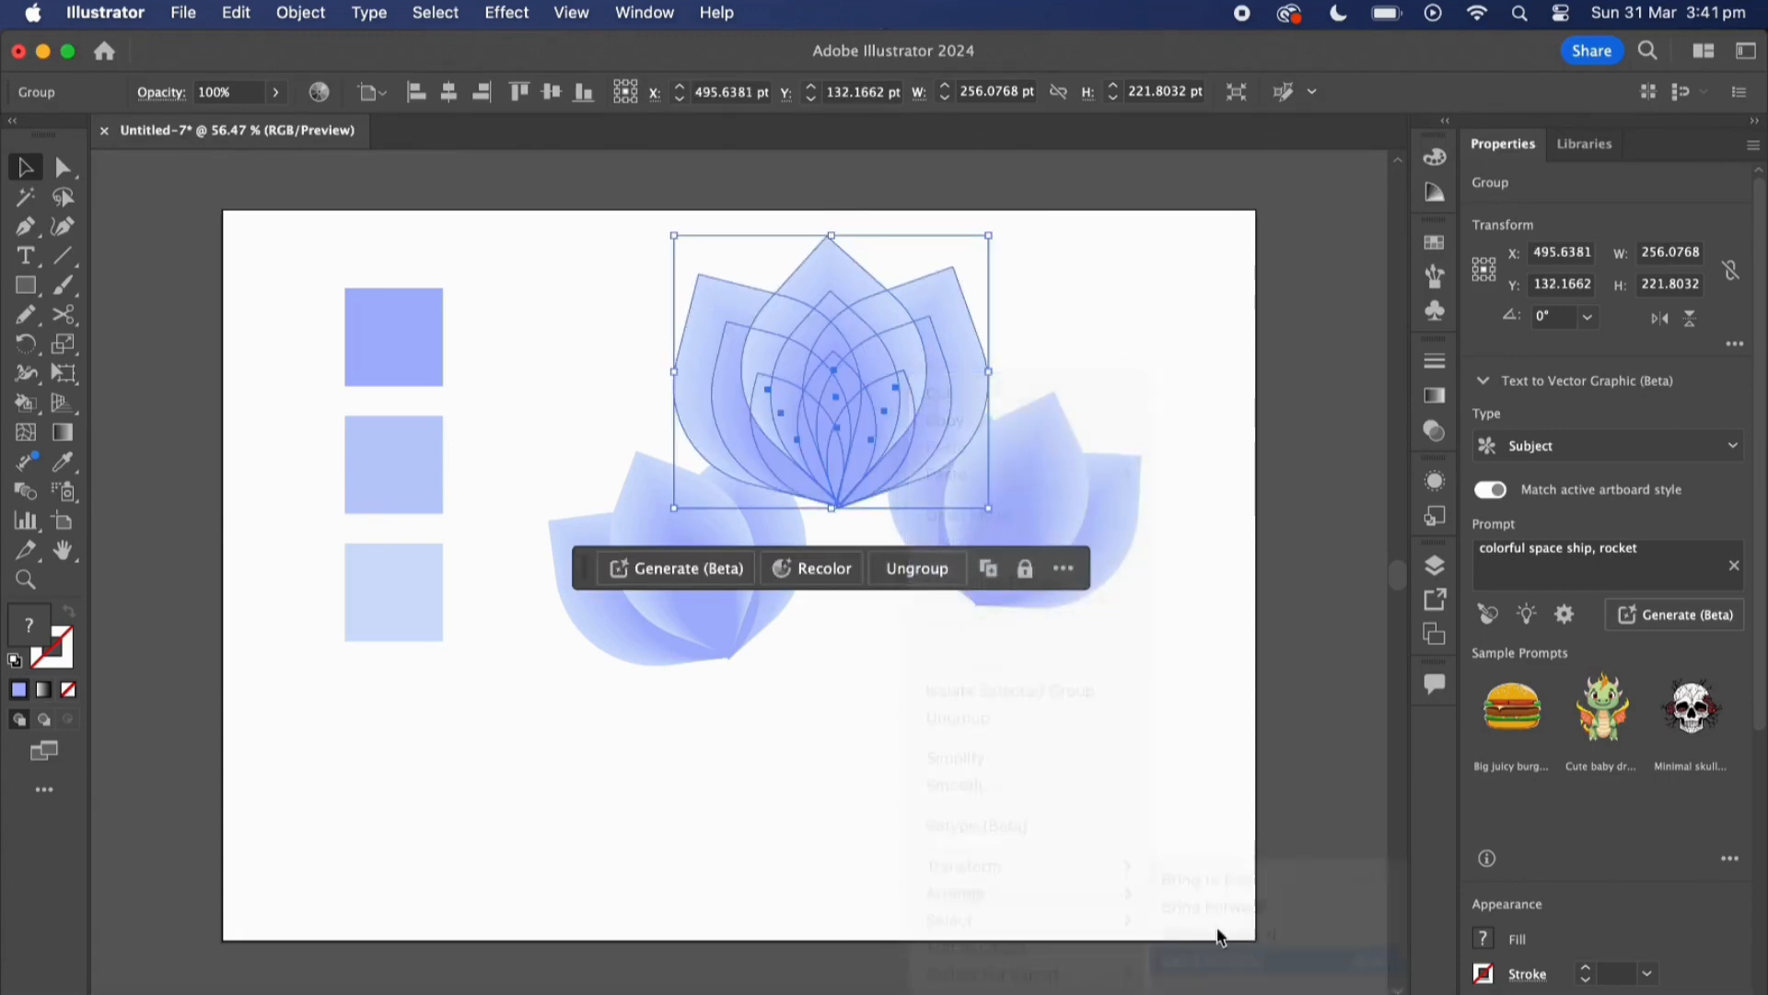
pyautogui.click(1206, 725)
pyautogui.click(1048, 564)
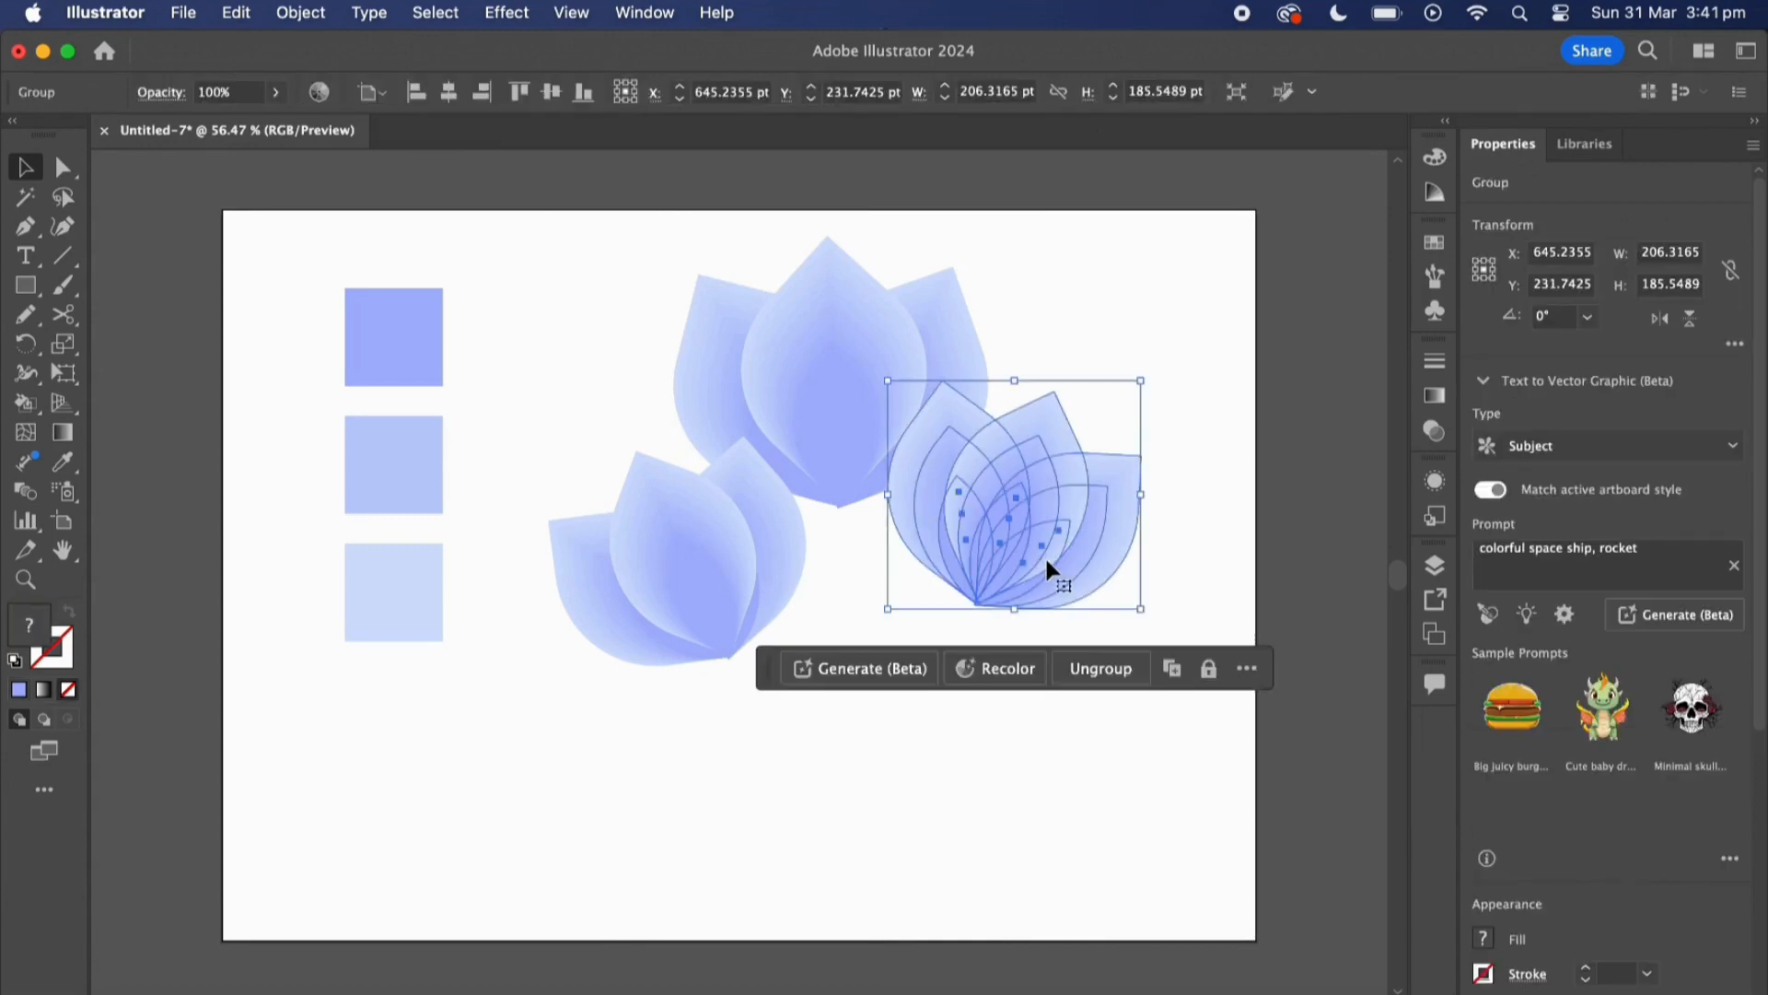
pyautogui.click(1193, 608)
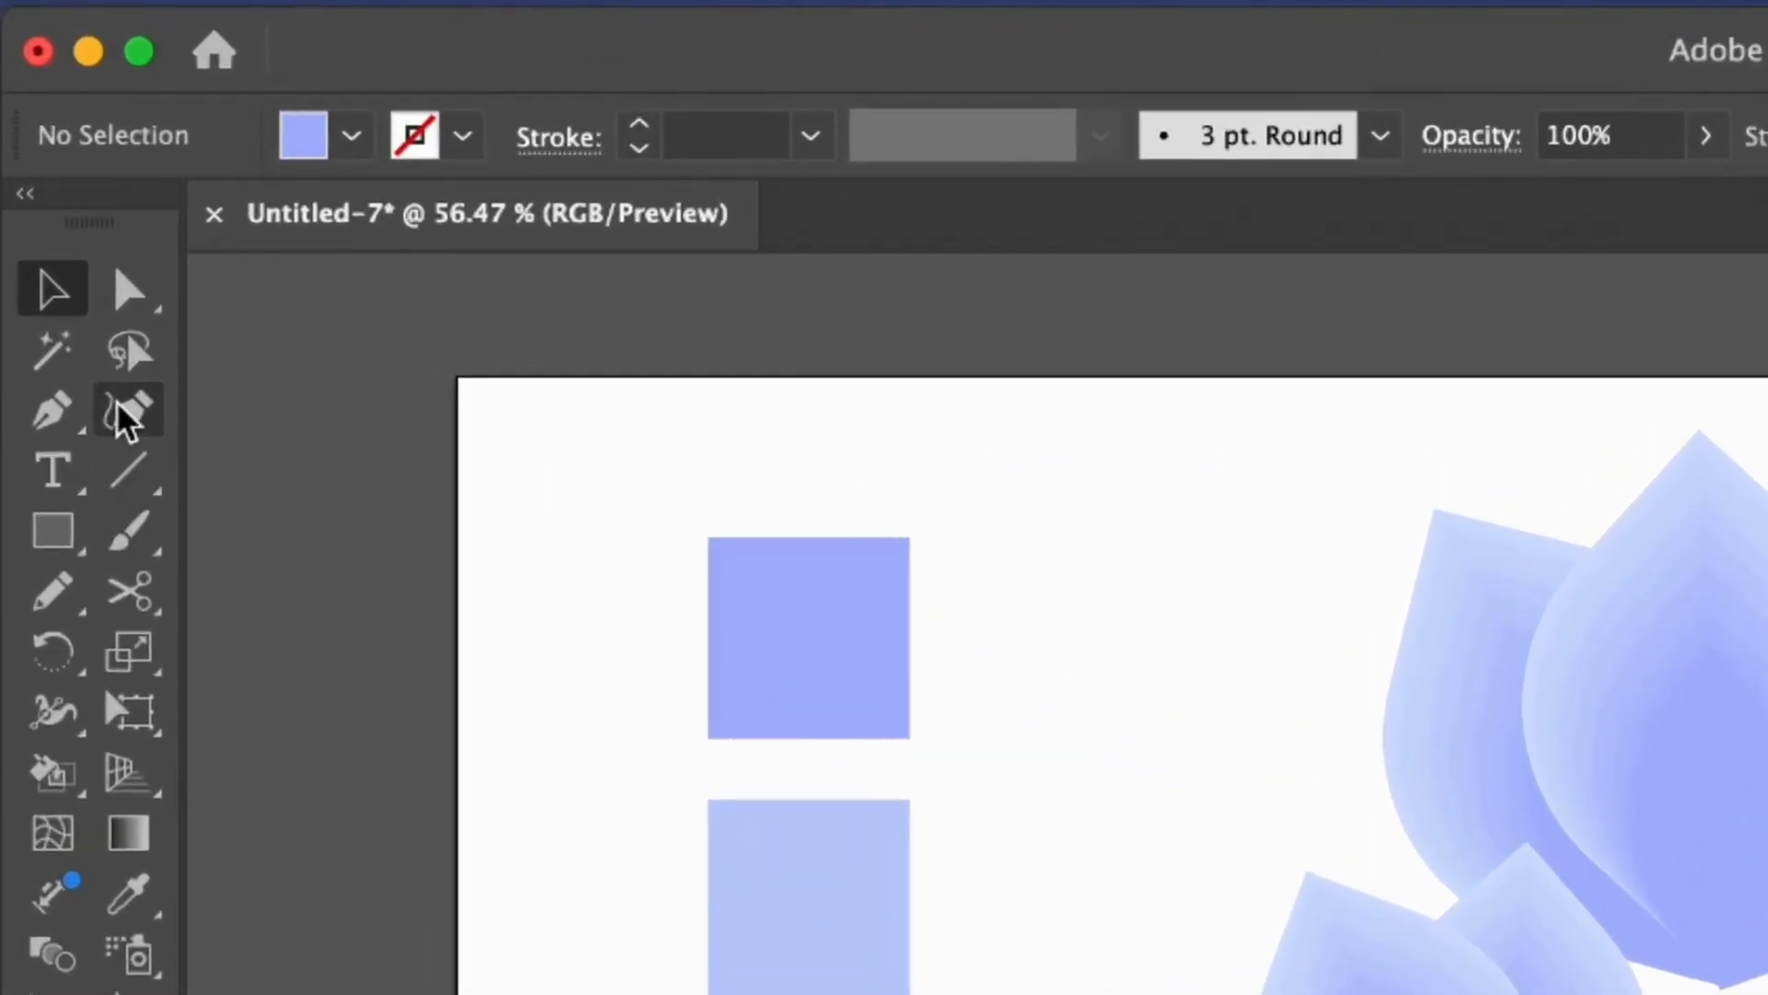
# Draw a curved stem path about 102 × 212 pt from the artboard's lower edge up to the base of the left flower.
pyautogui.click(62, 225)
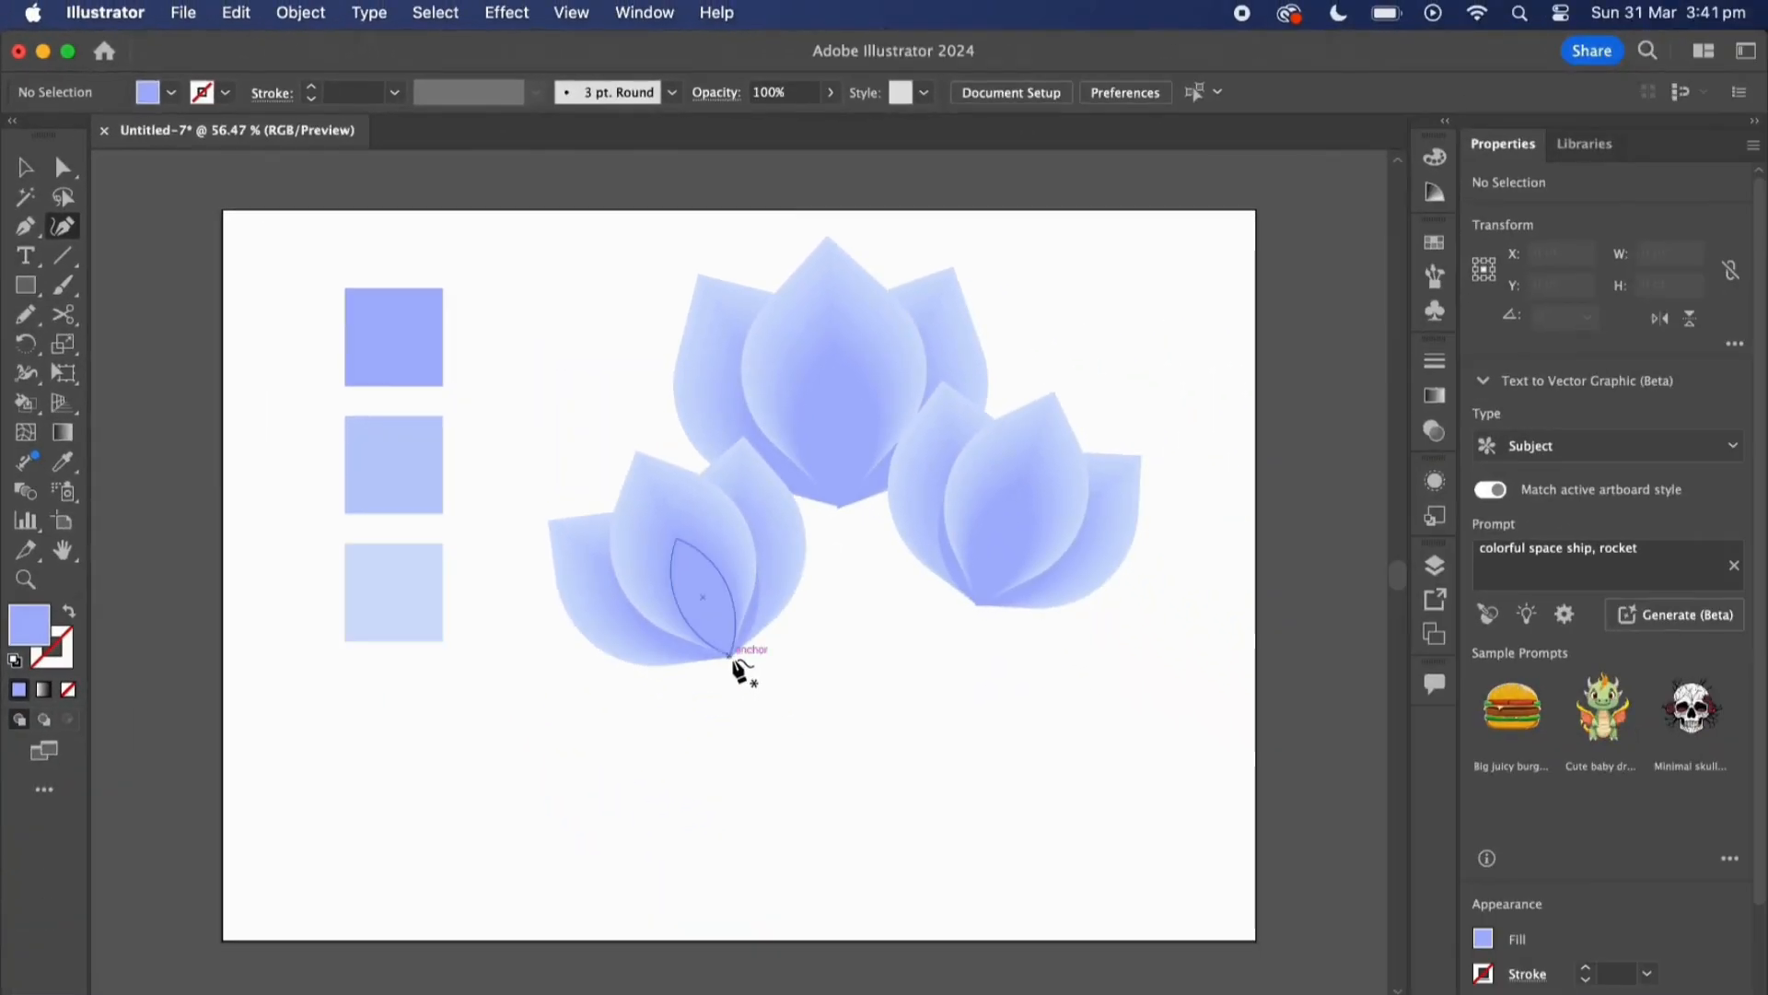
pyautogui.click(730, 656)
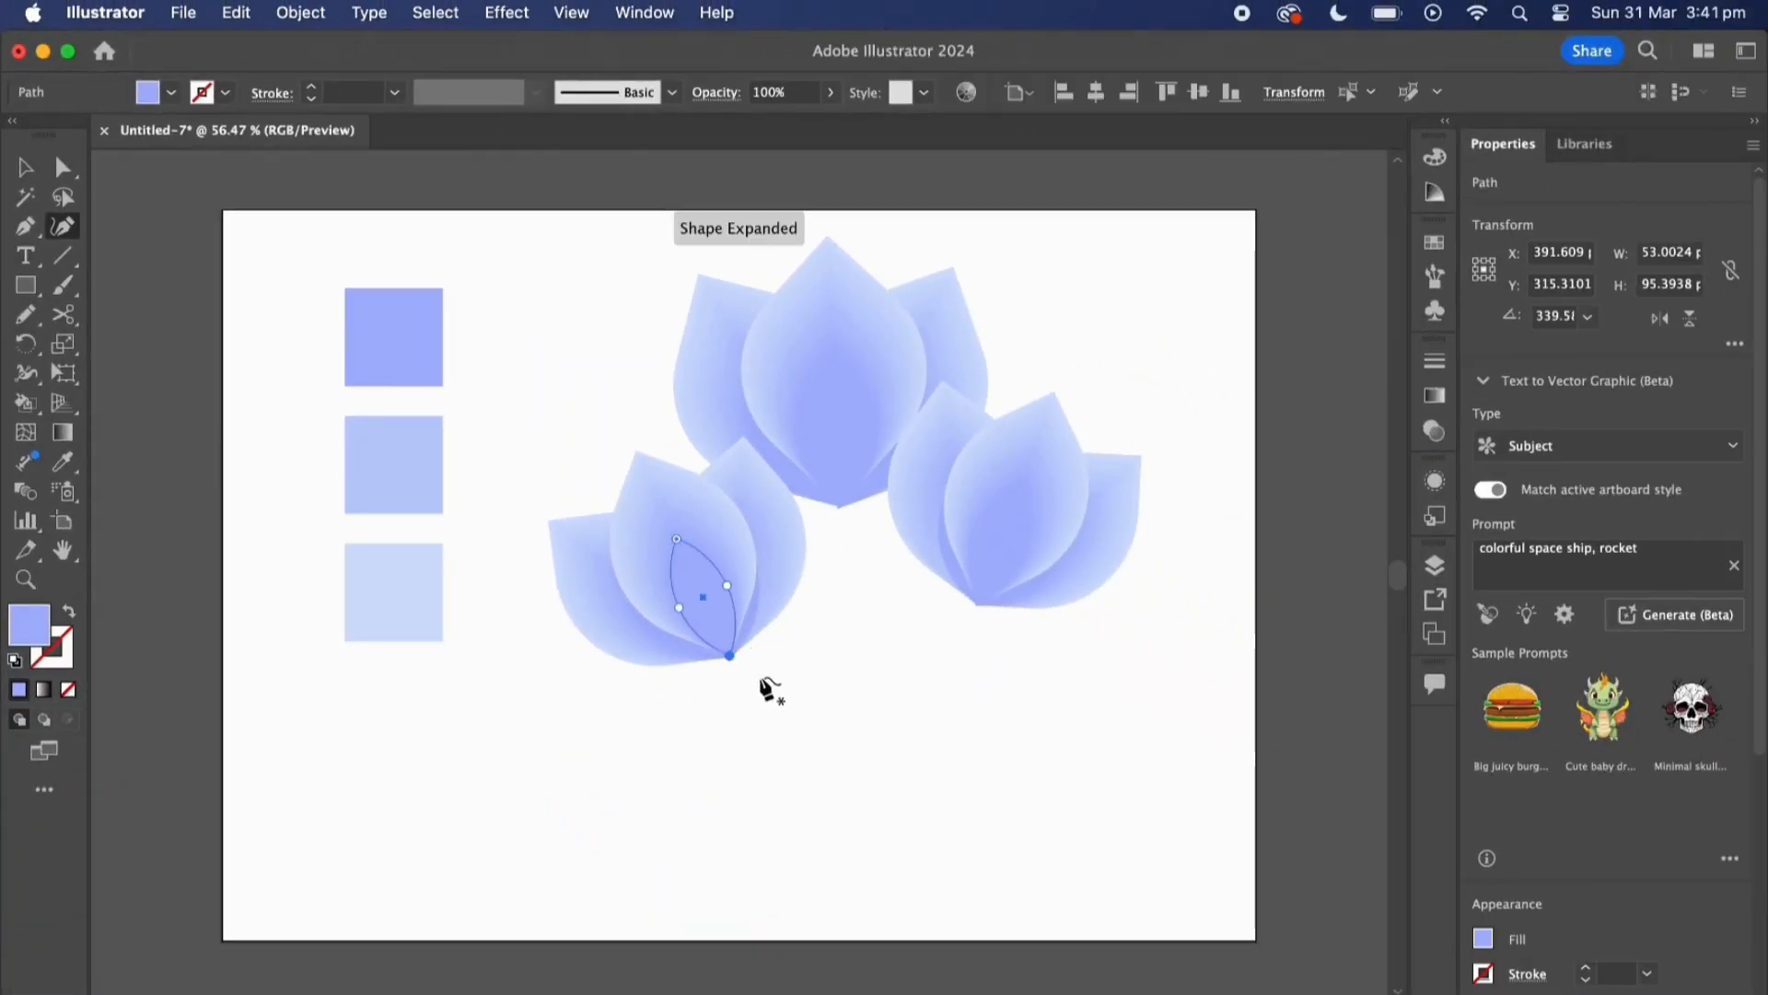
pyautogui.click(860, 926)
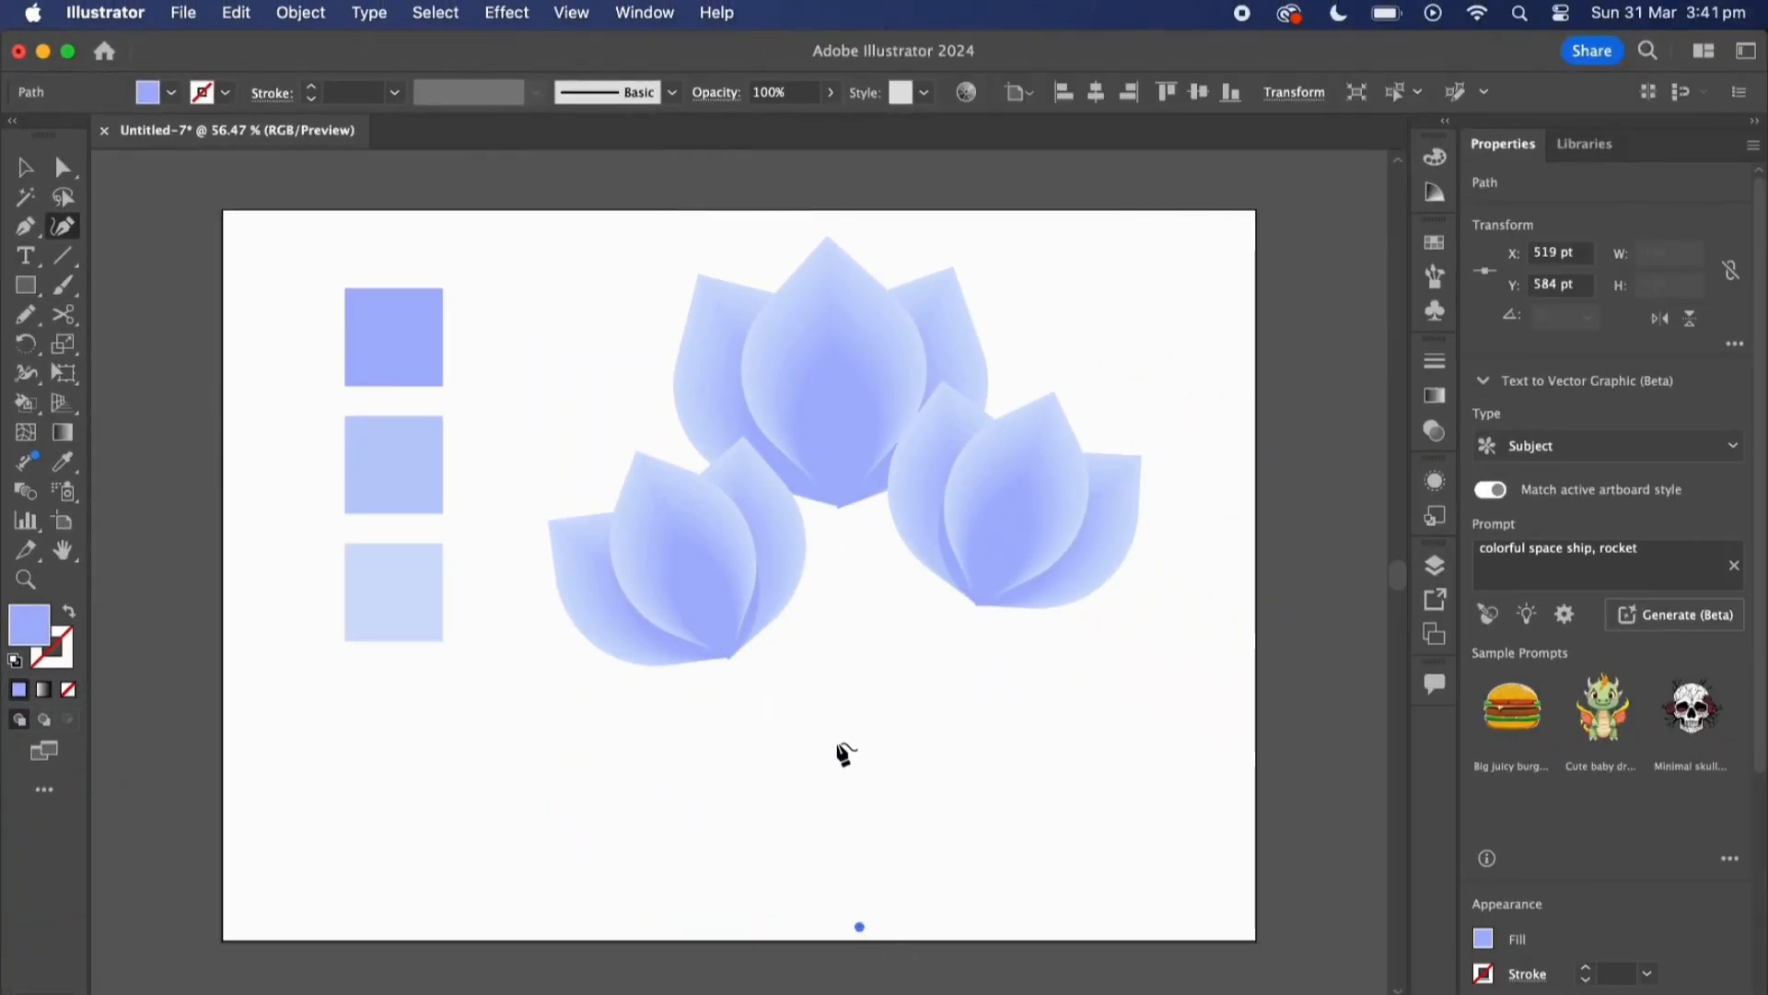
pyautogui.click(837, 742)
pyautogui.click(733, 661)
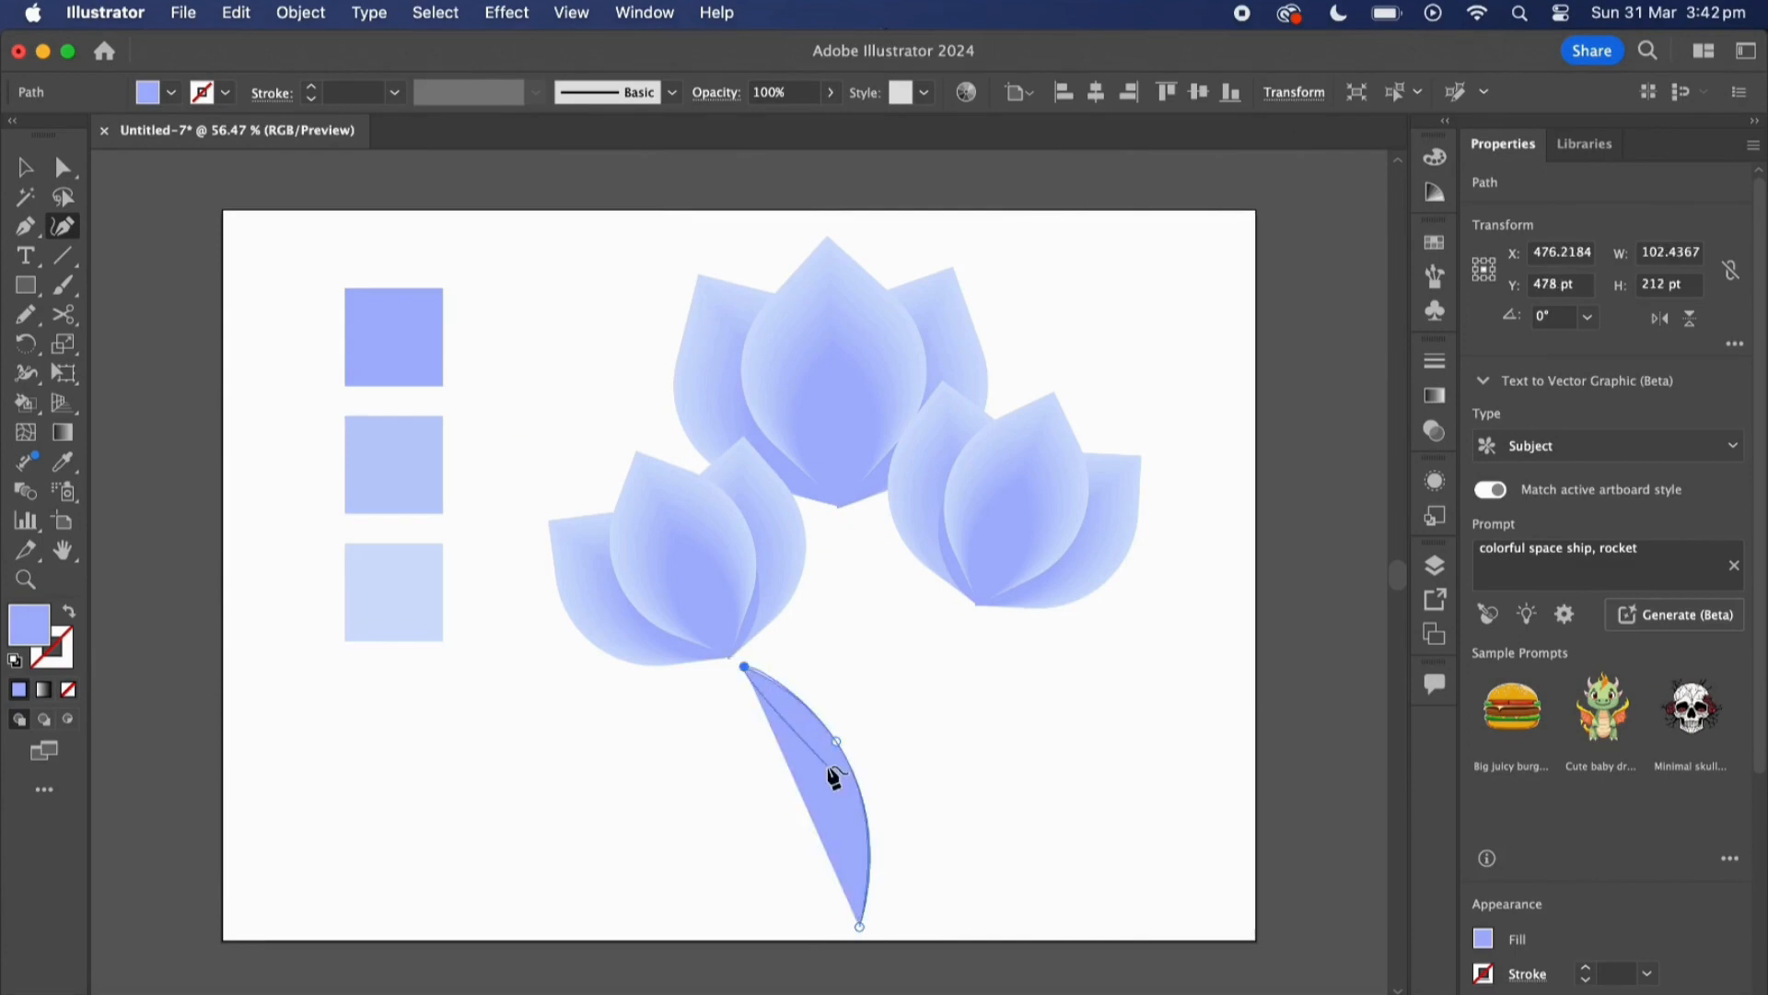
pyautogui.press('v')
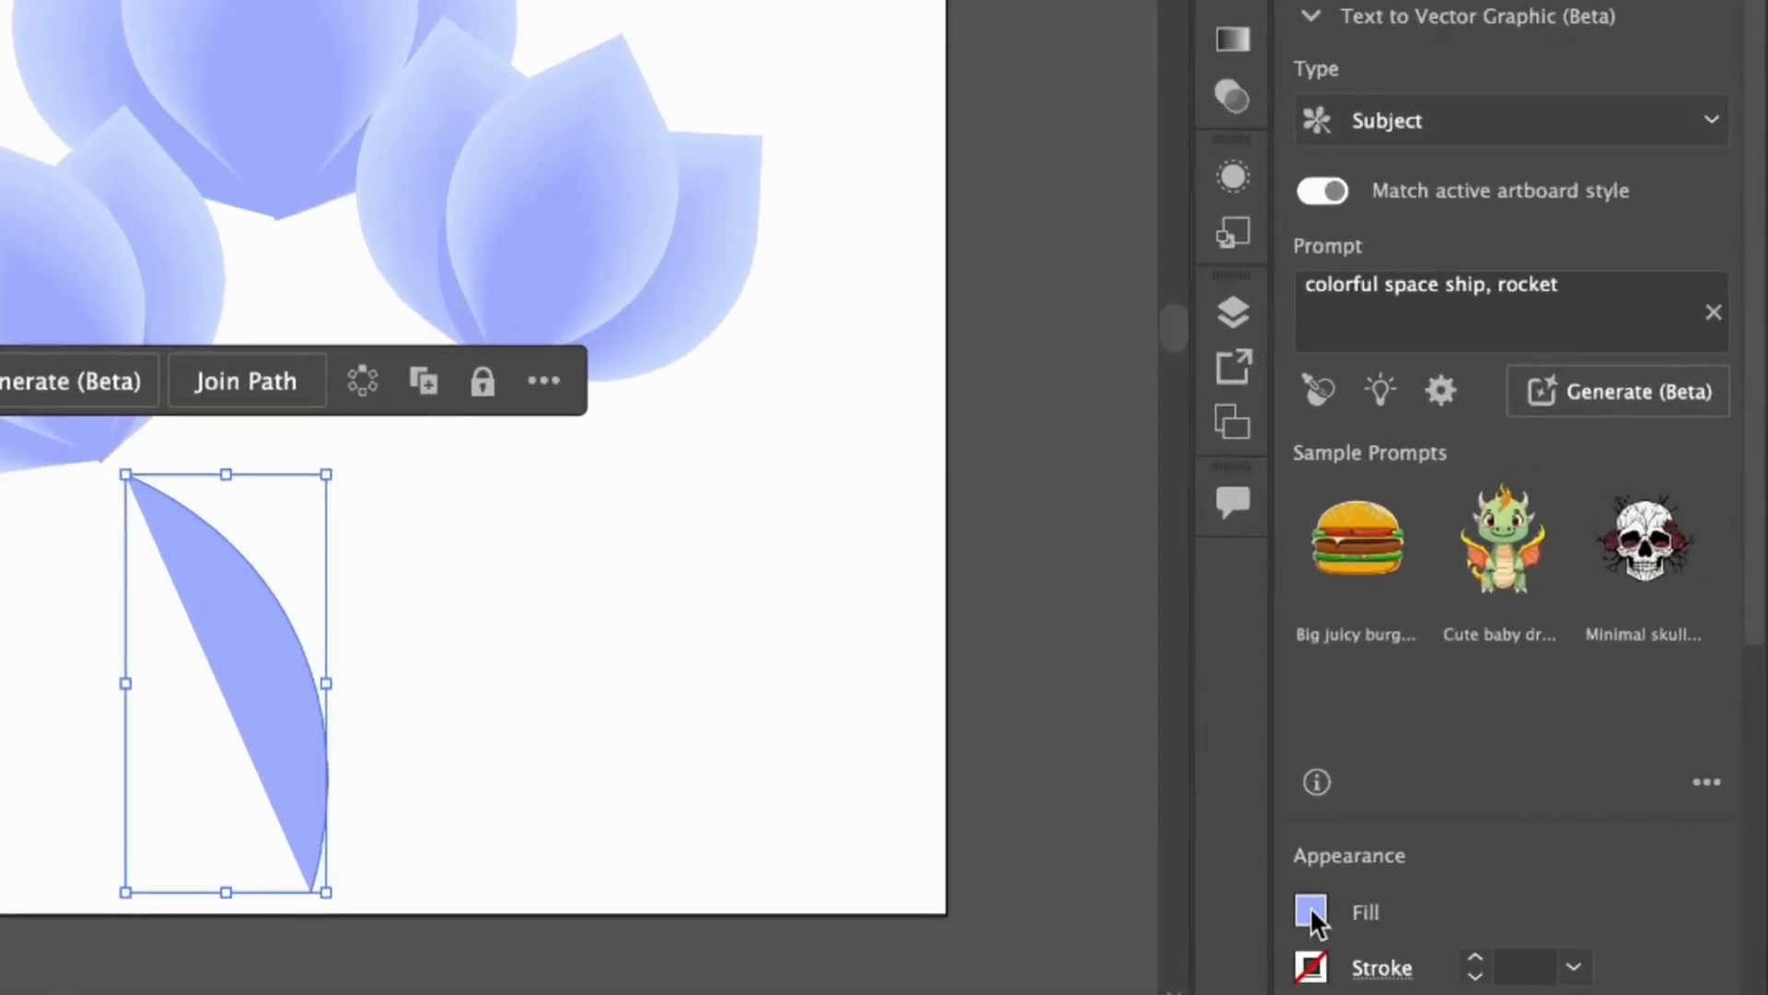
# Remove the stem path's fill and give it a dark green 4 pt stroke.
pyautogui.click(1311, 907)
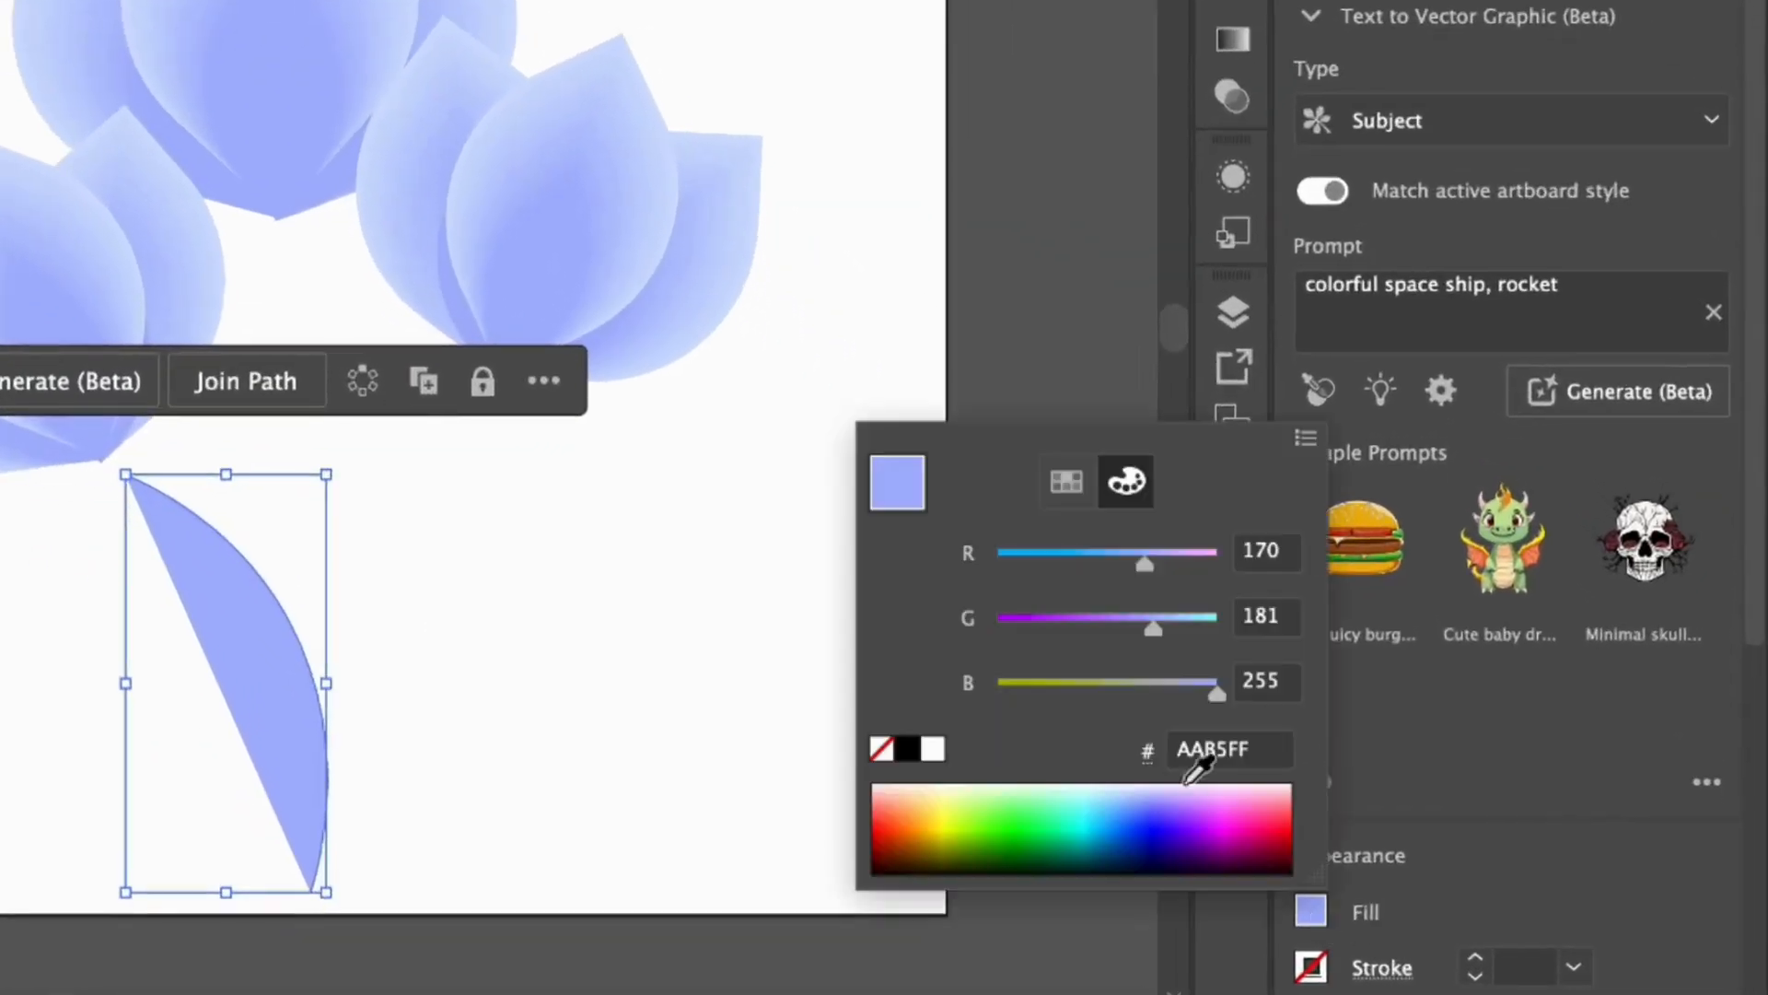
pyautogui.click(882, 749)
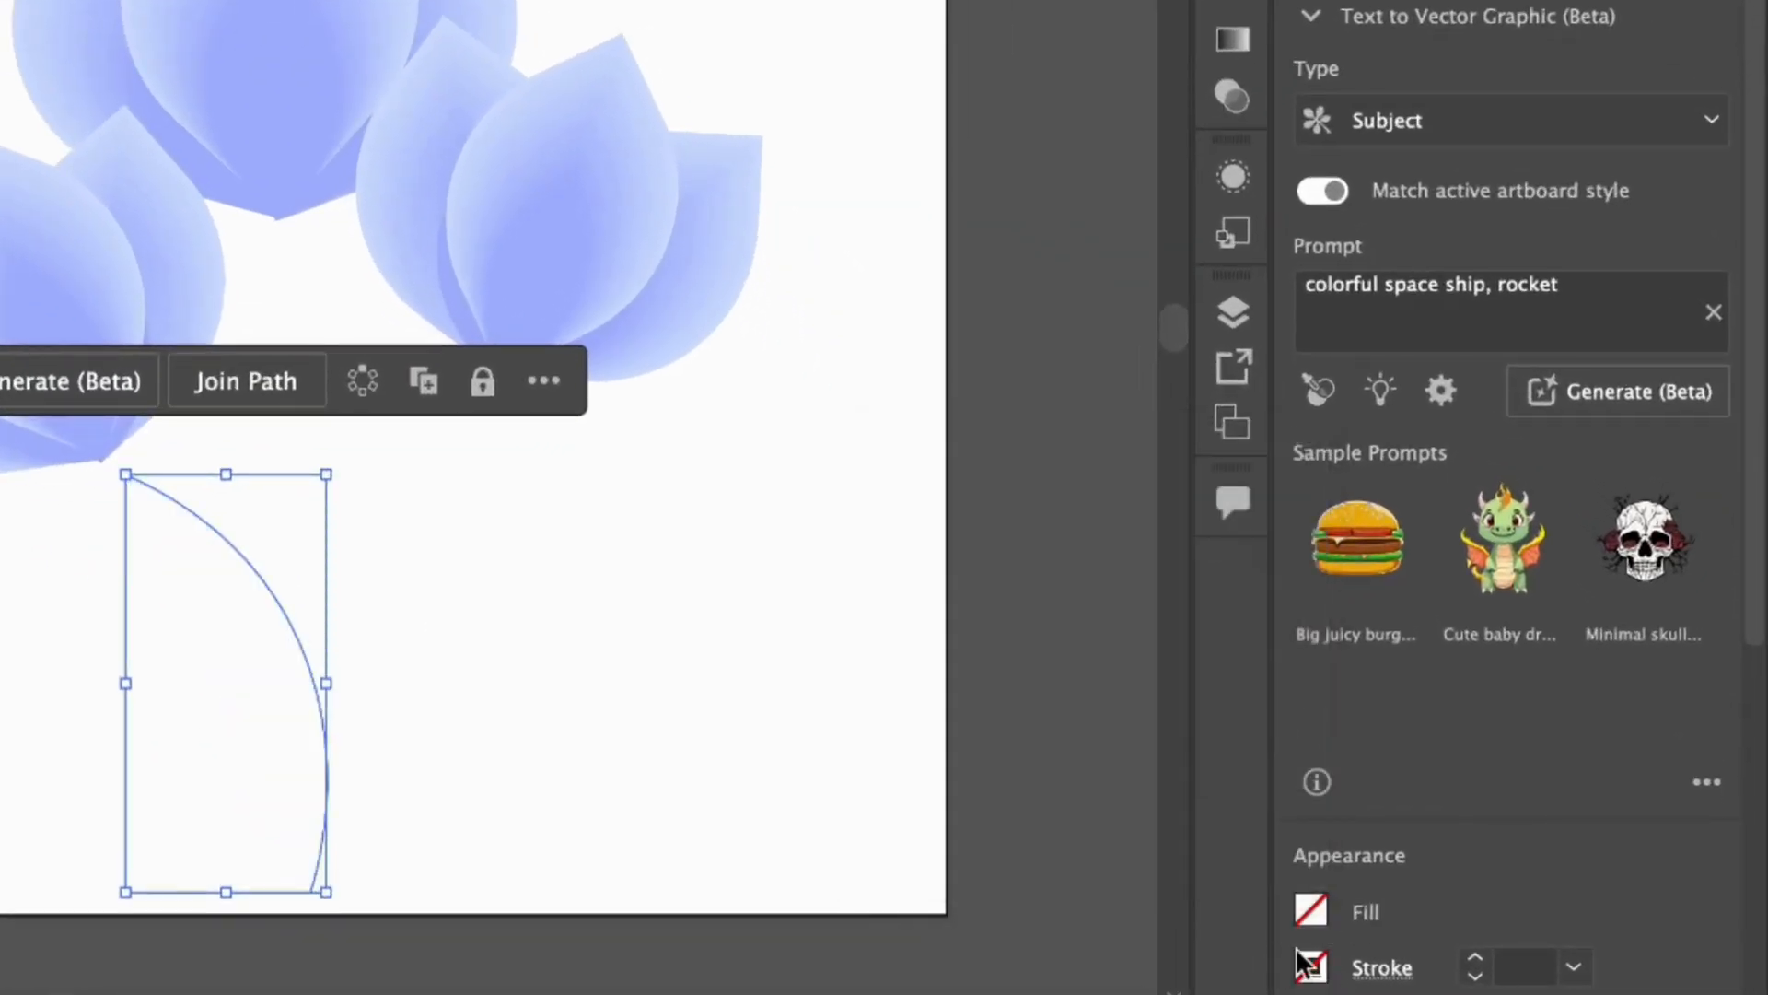
pyautogui.click(1311, 967)
pyautogui.click(993, 632)
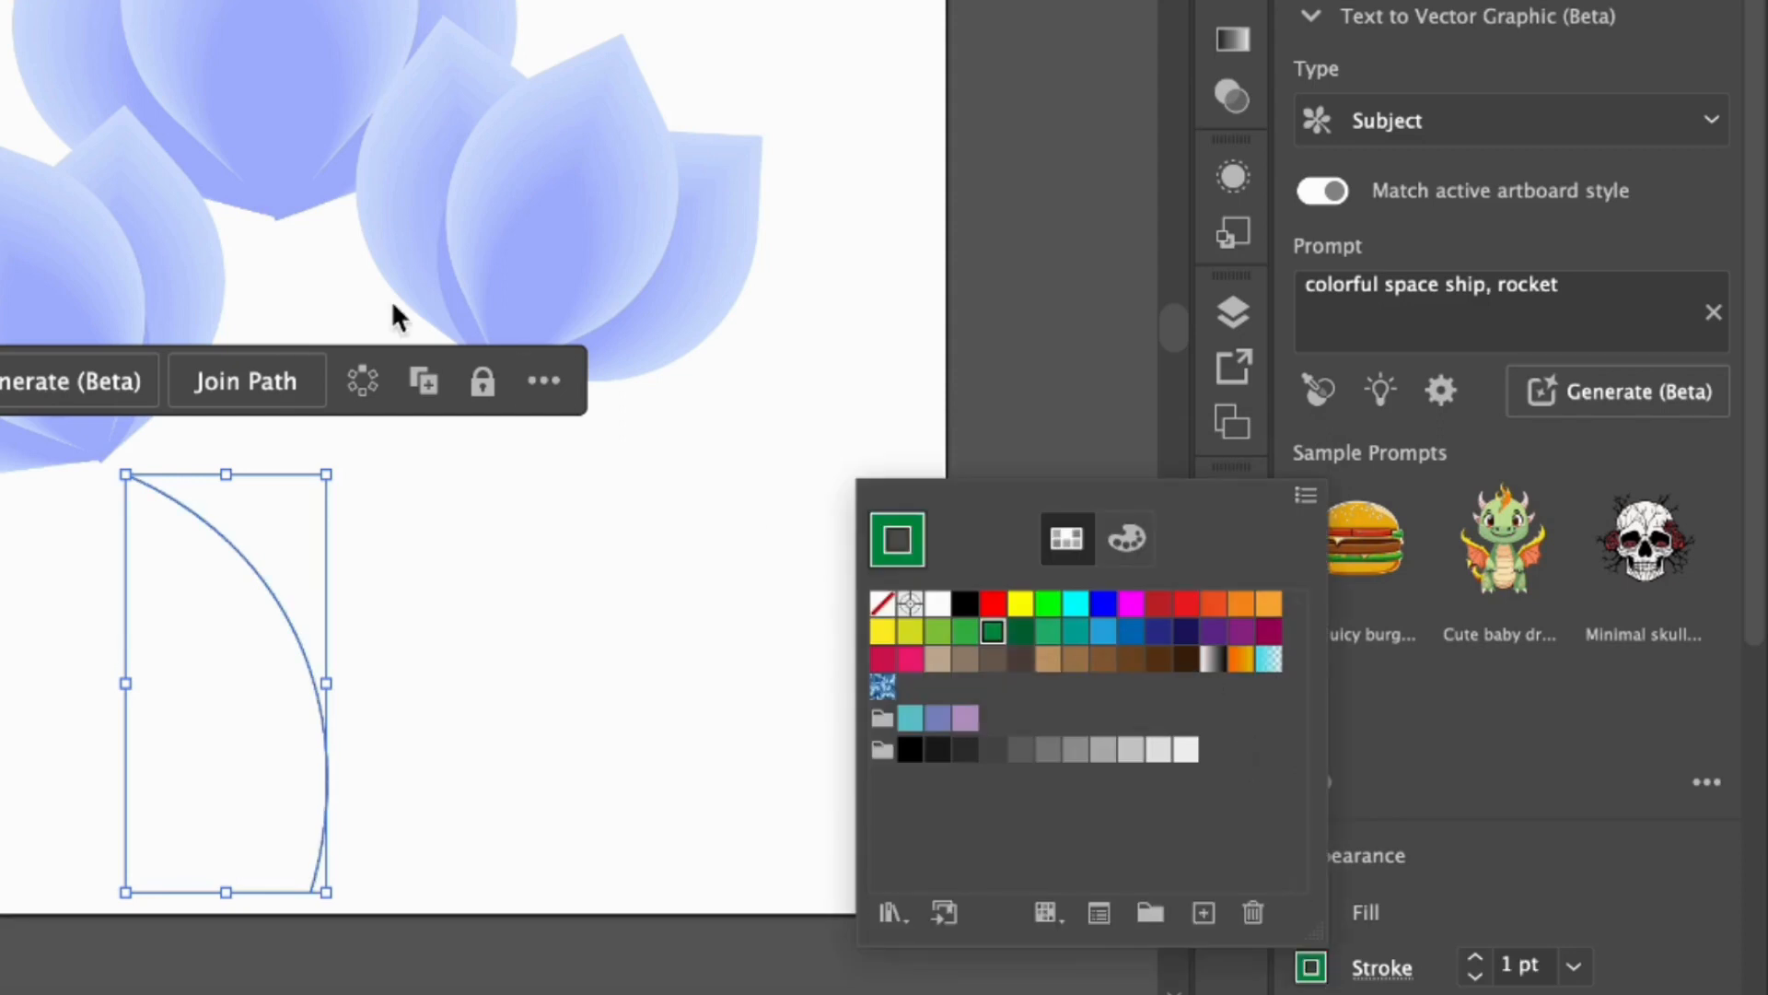
pyautogui.click(1470, 954)
pyautogui.click(1471, 954)
pyautogui.click(1470, 954)
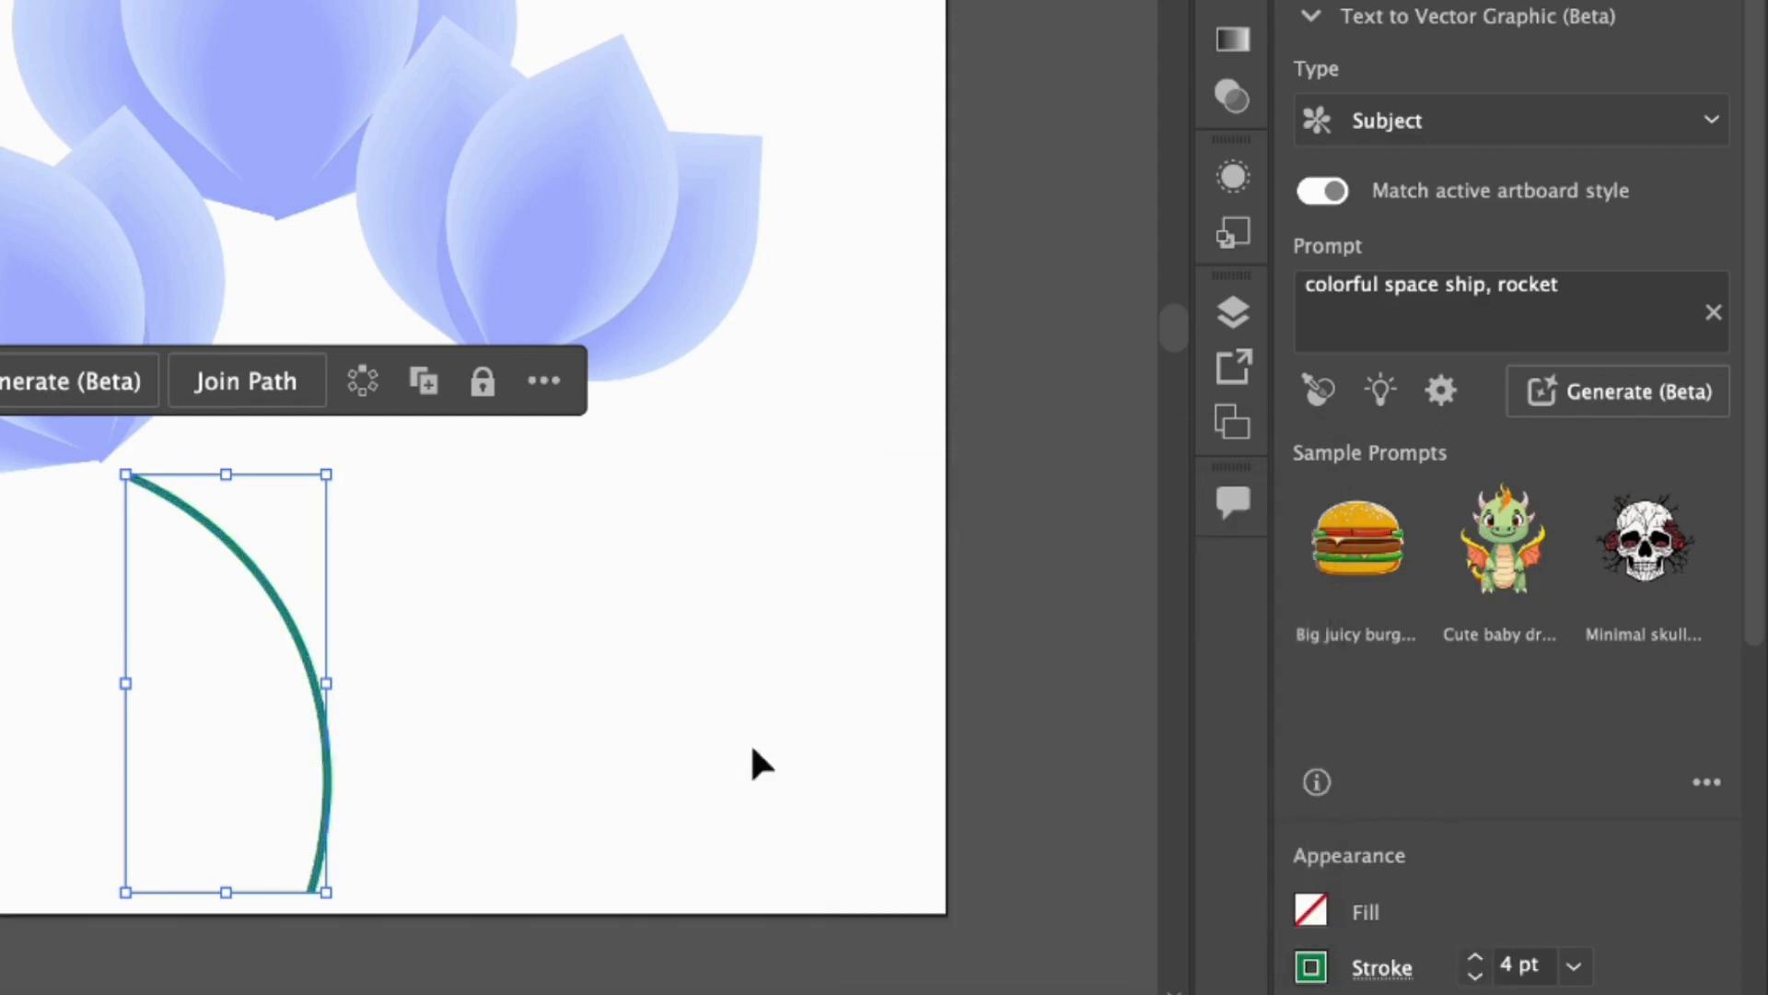
pyautogui.click(750, 742)
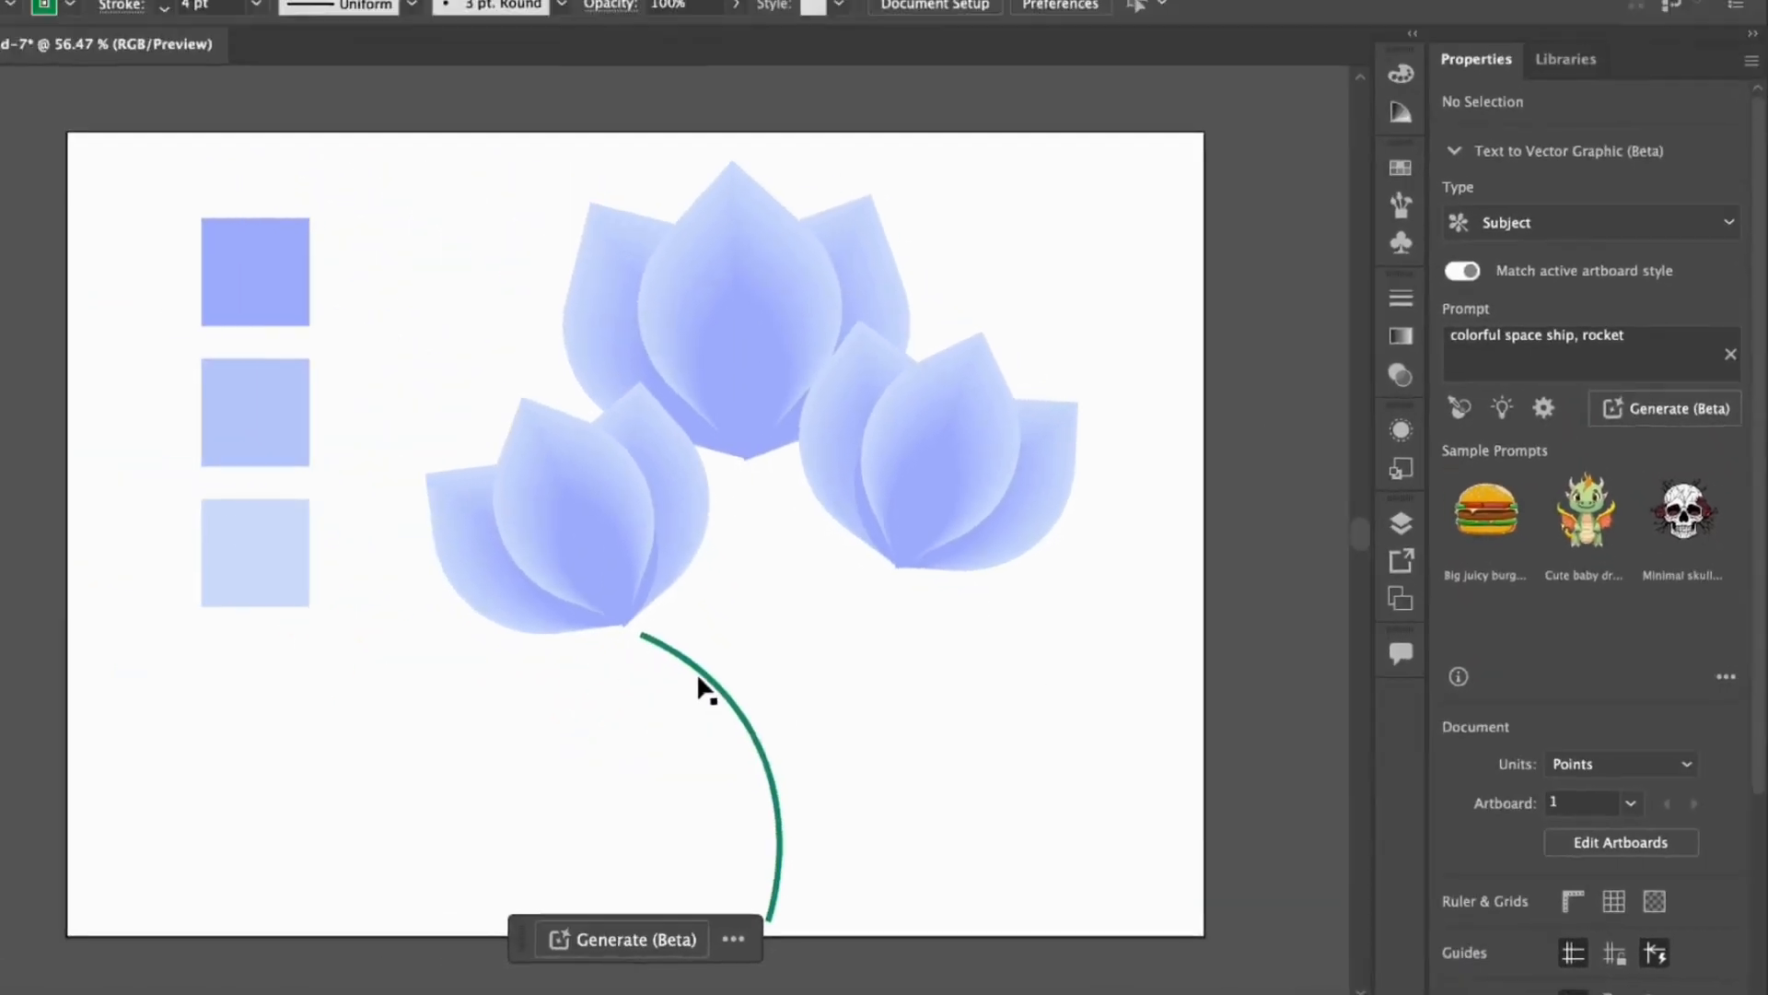
# Stretch the green stem to about 232 pt high so it meets the left flower's base, and arrange it behind the flower.
pyautogui.click(700, 686)
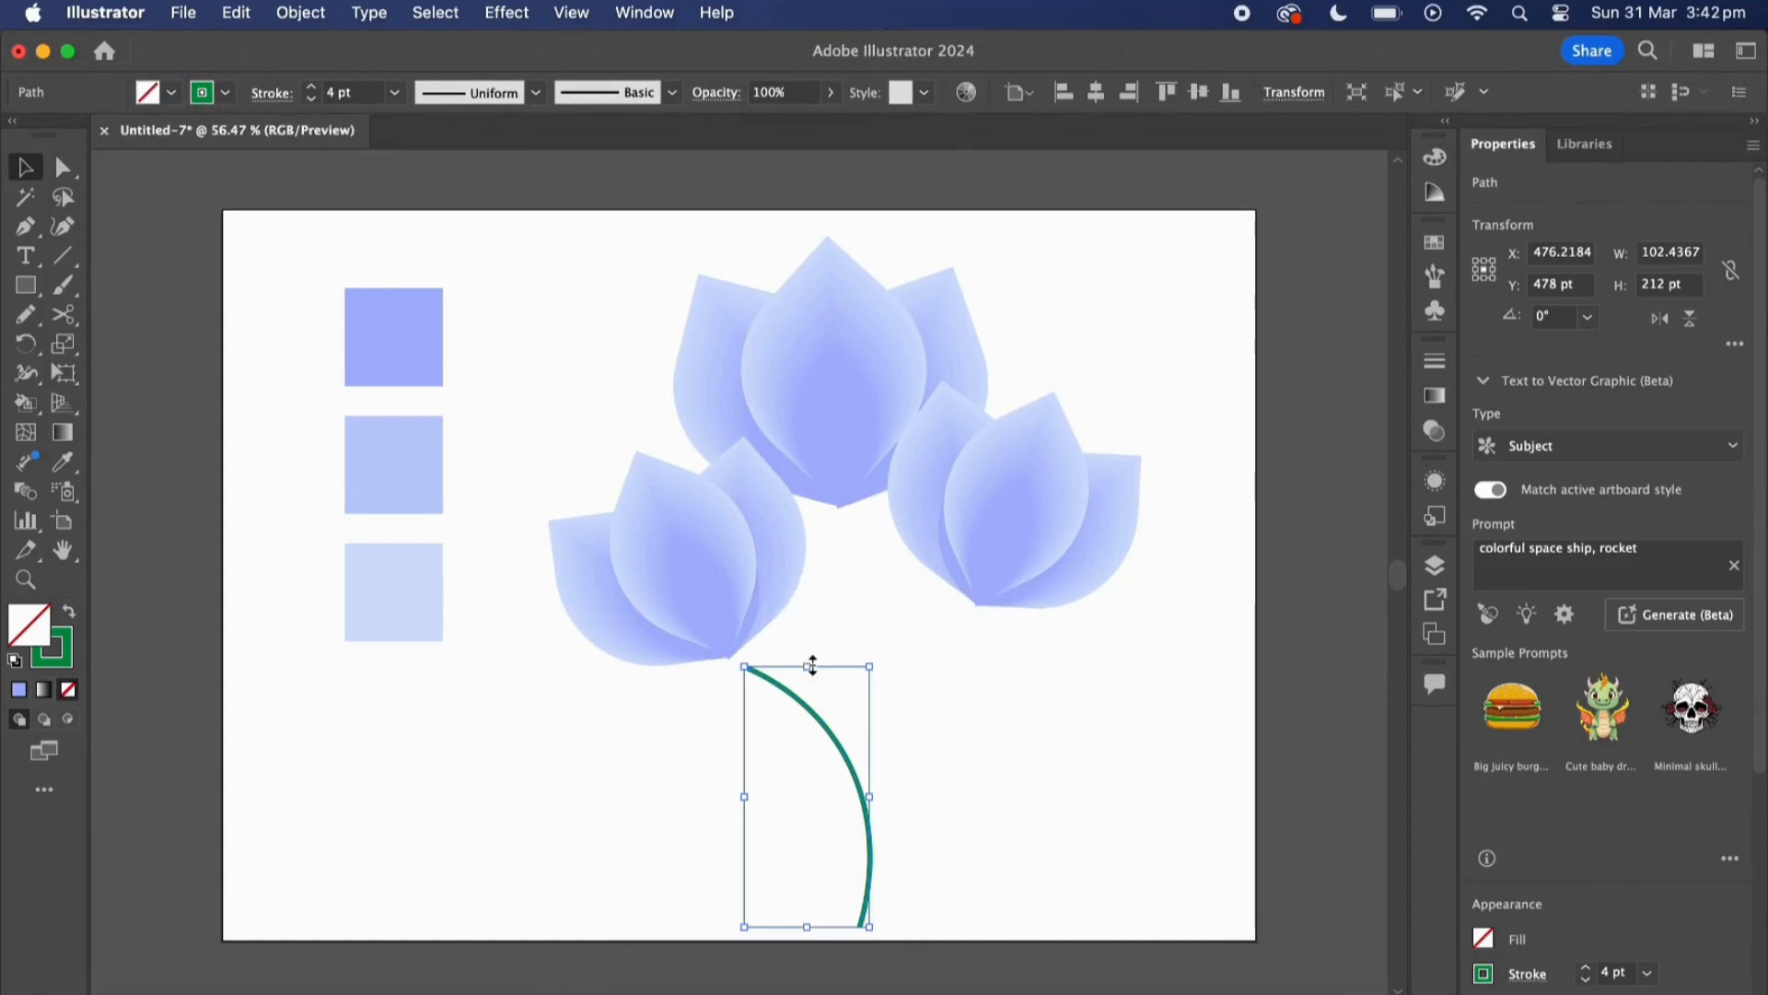
pyautogui.moveTo(710, 635); pyautogui.dragTo(709, 616)
pyautogui.moveTo(805, 652)
pyautogui.mouseDown()
pyautogui.moveTo(813, 709)
pyautogui.moveTo(799, 653)
pyautogui.mouseUp()
pyautogui.click(904, 659)
pyautogui.click(788, 686)
pyautogui.rightClick(785, 683)
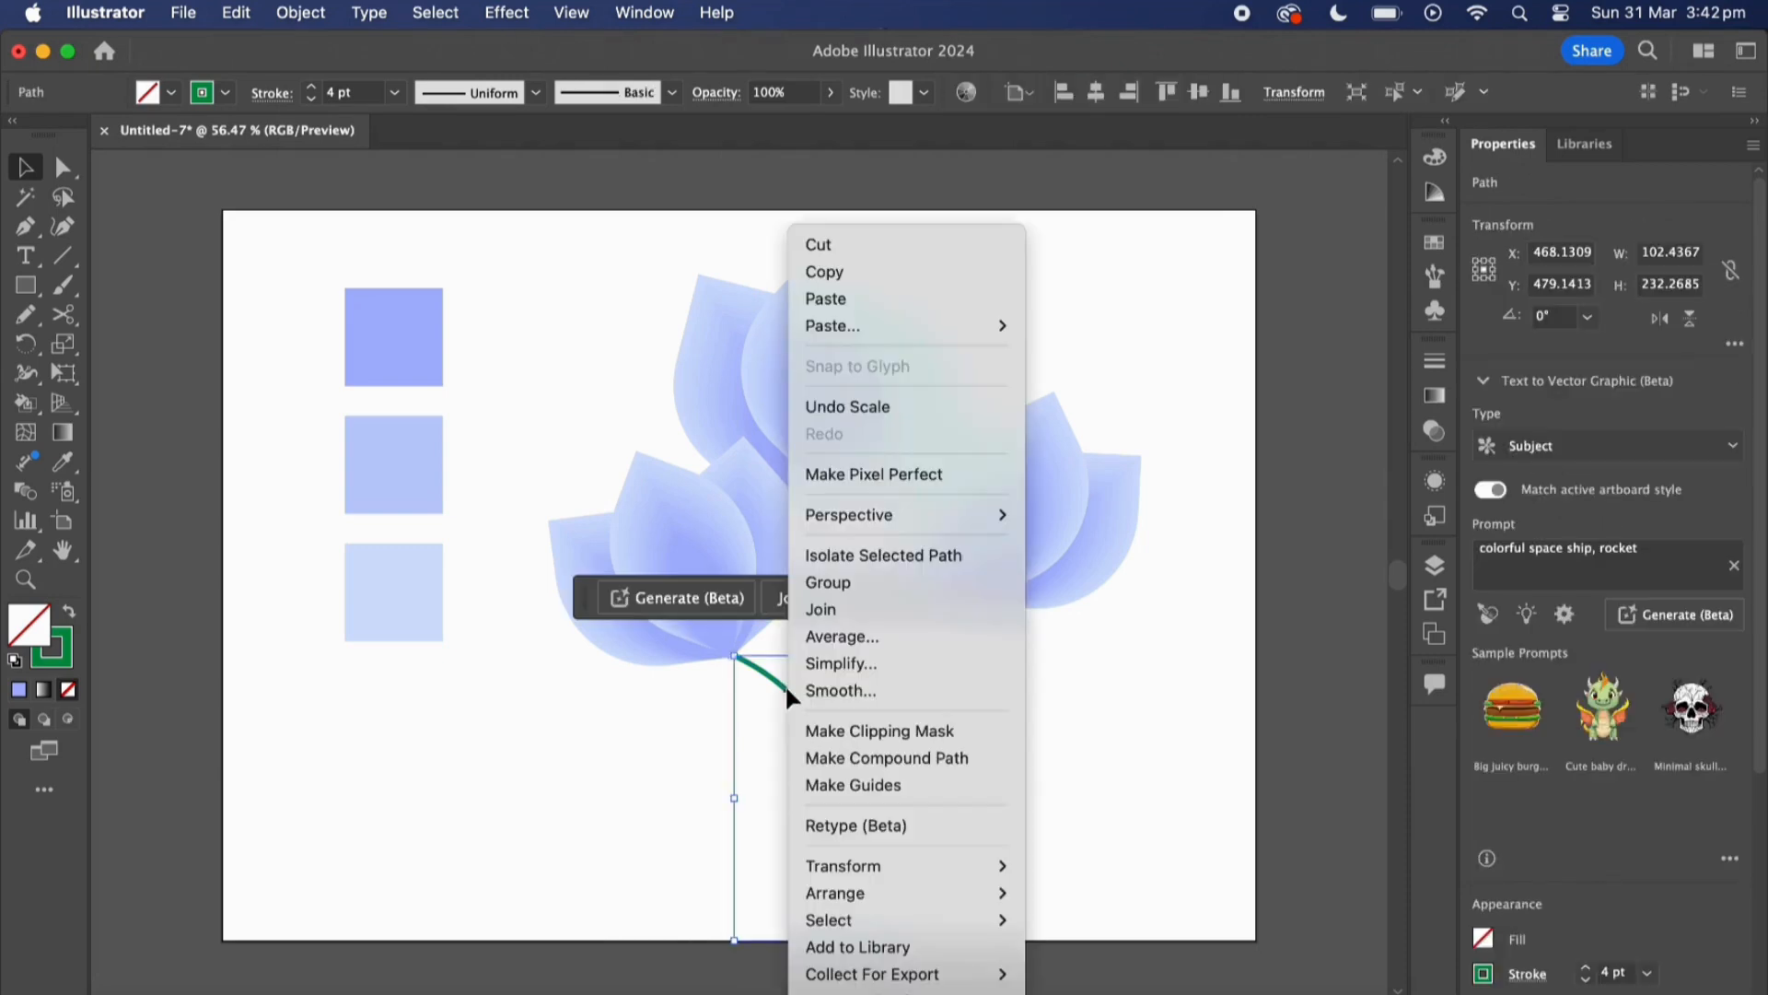
pyautogui.moveTo(949, 893)
pyautogui.click(1087, 961)
pyautogui.click(964, 694)
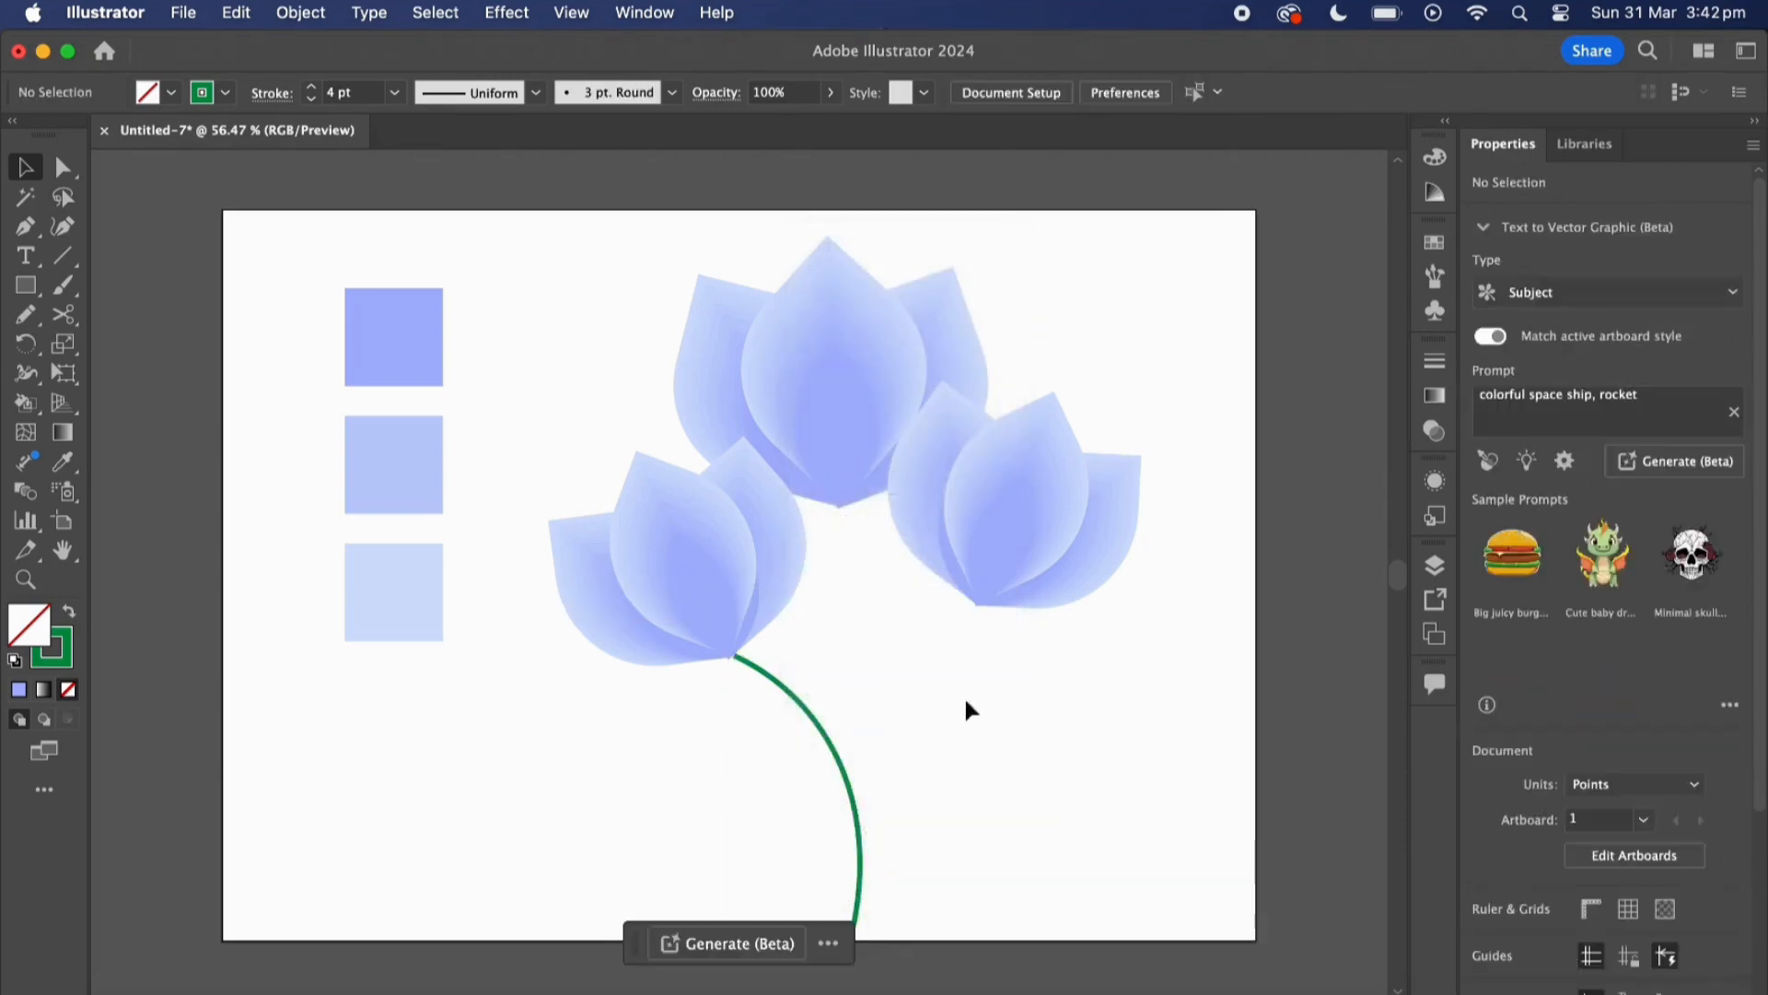
# Rotate the stem slightly counterclockwise and adjust its position and length so it runs from the left flower's base to the artboard's lower edge.
pyautogui.click(787, 689)
pyautogui.moveTo(797, 654); pyautogui.dragTo(865, 626)
pyautogui.click(958, 757)
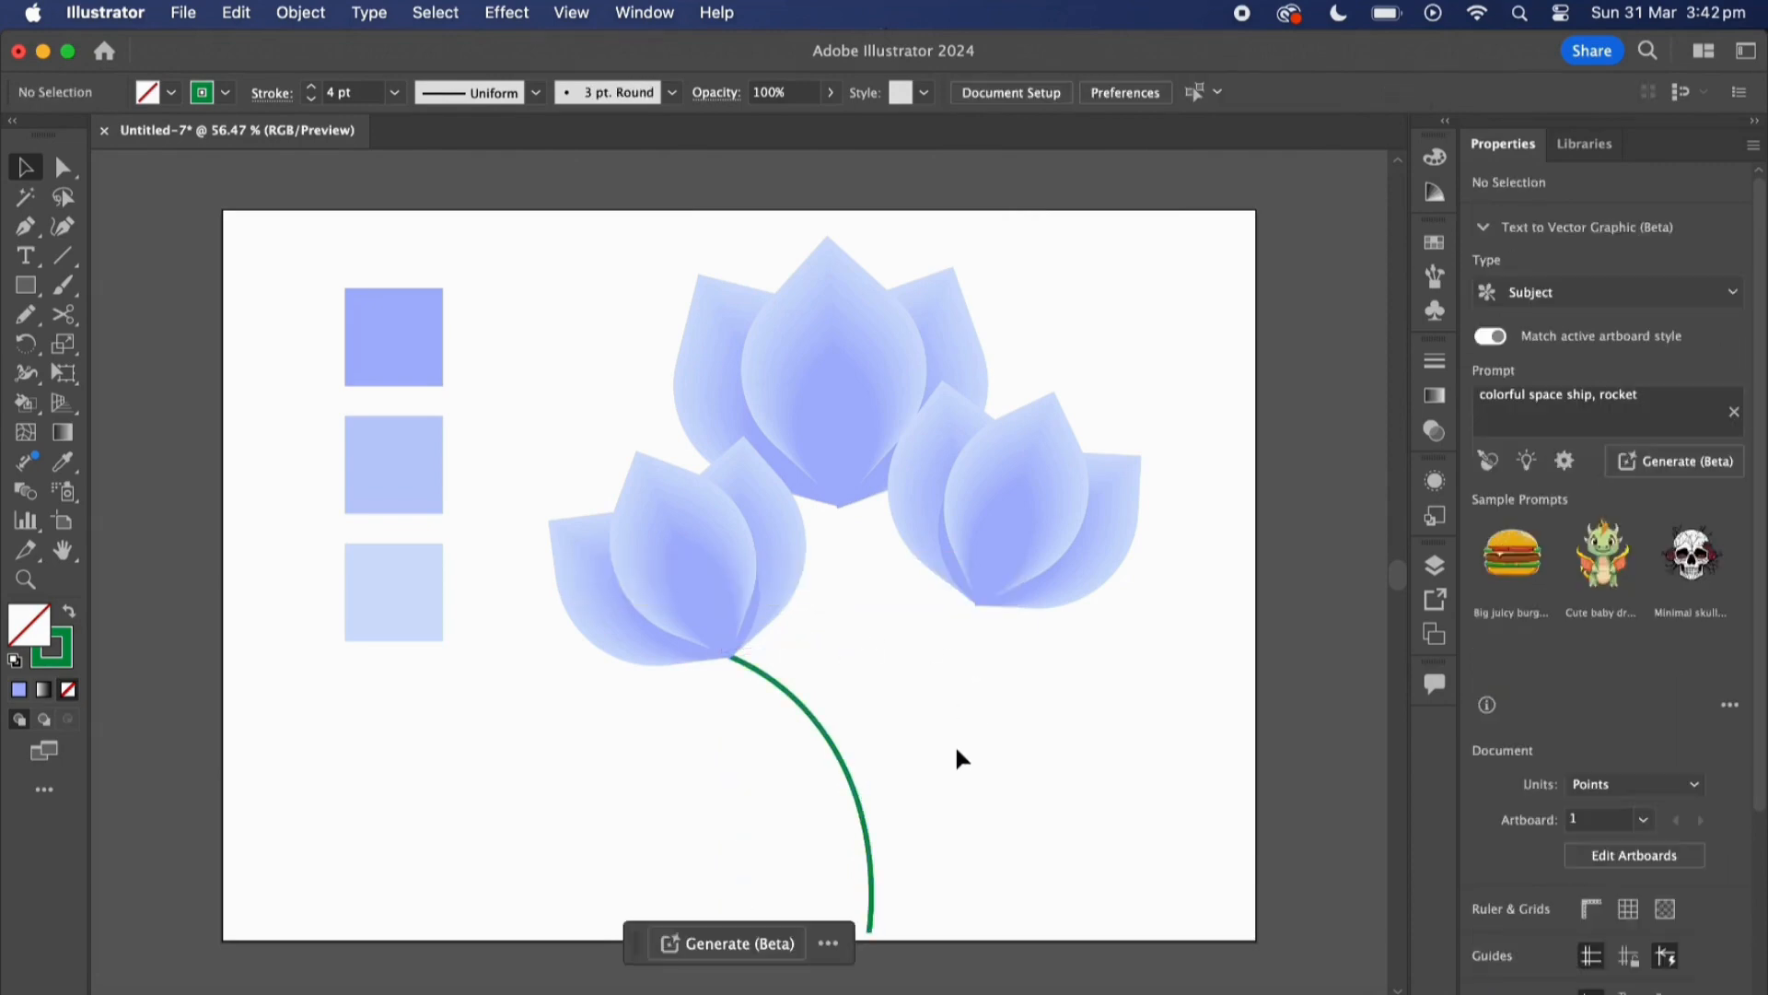
pyautogui.moveTo(845, 777); pyautogui.dragTo(846, 804)
pyautogui.moveTo(765, 658); pyautogui.dragTo(760, 632)
pyautogui.click(973, 656)
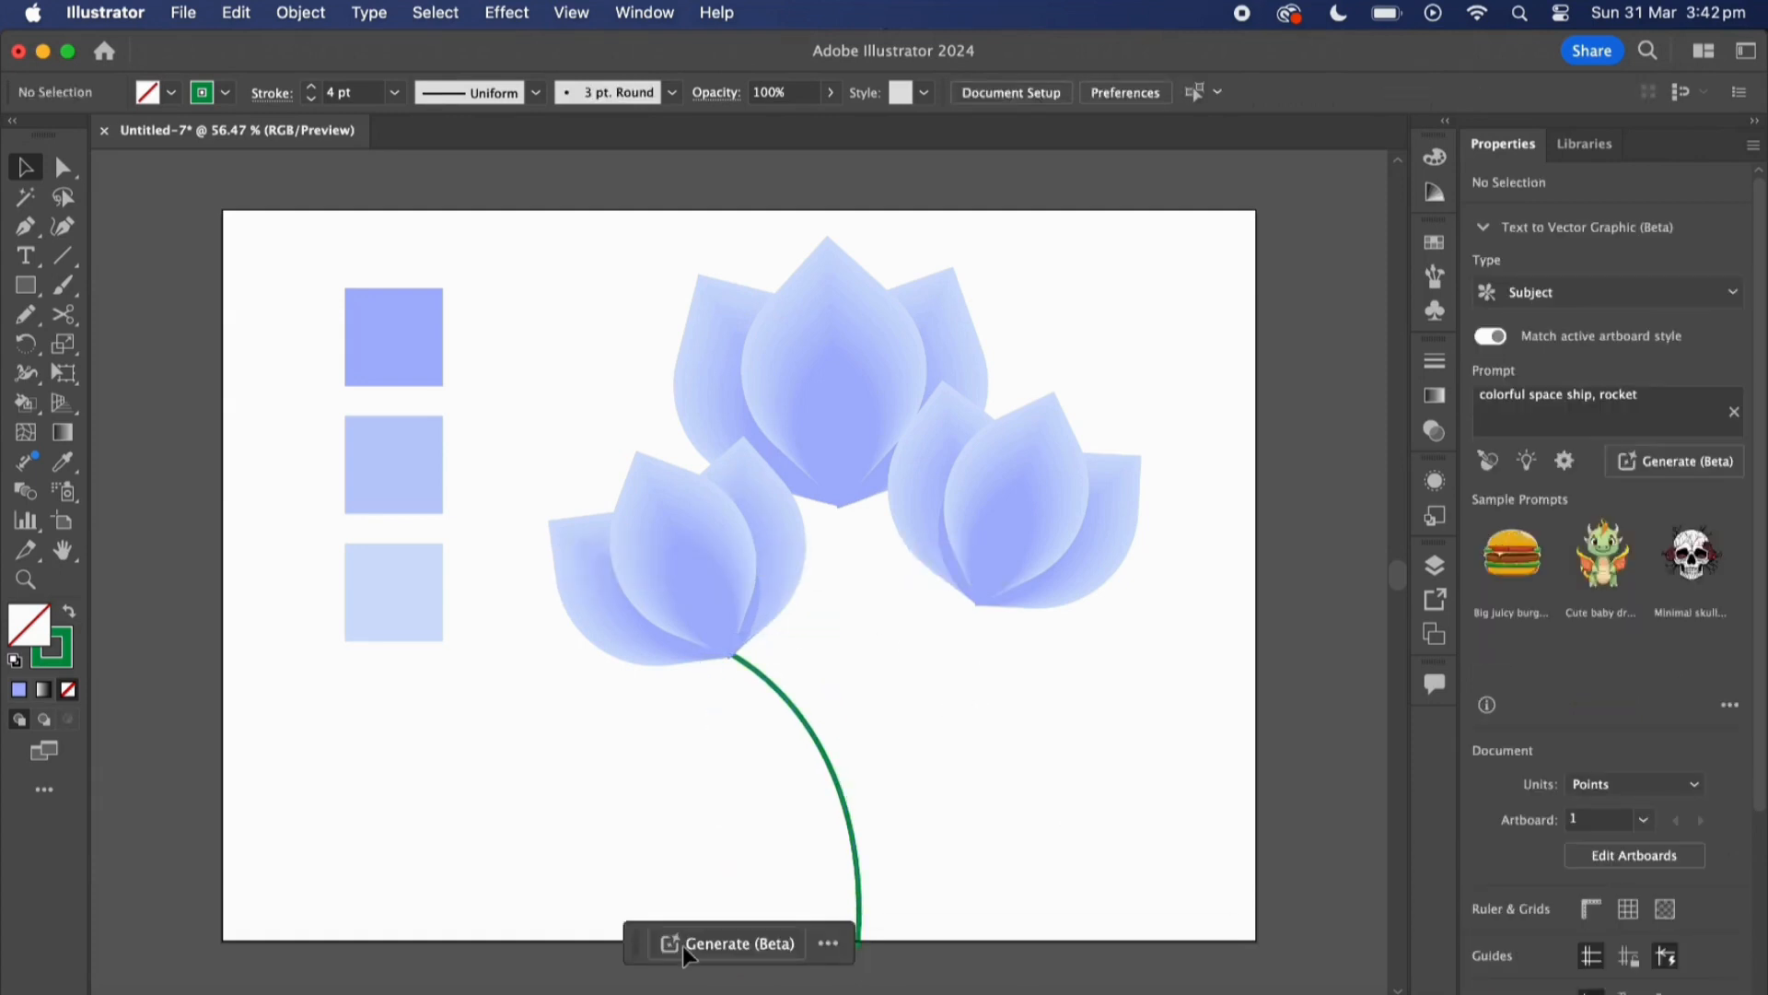
# Duplicate the curved stem toward the right flower and reflect the copy so it curves the opposite way.
pyautogui.moveTo(633, 937); pyautogui.dragTo(286, 748)
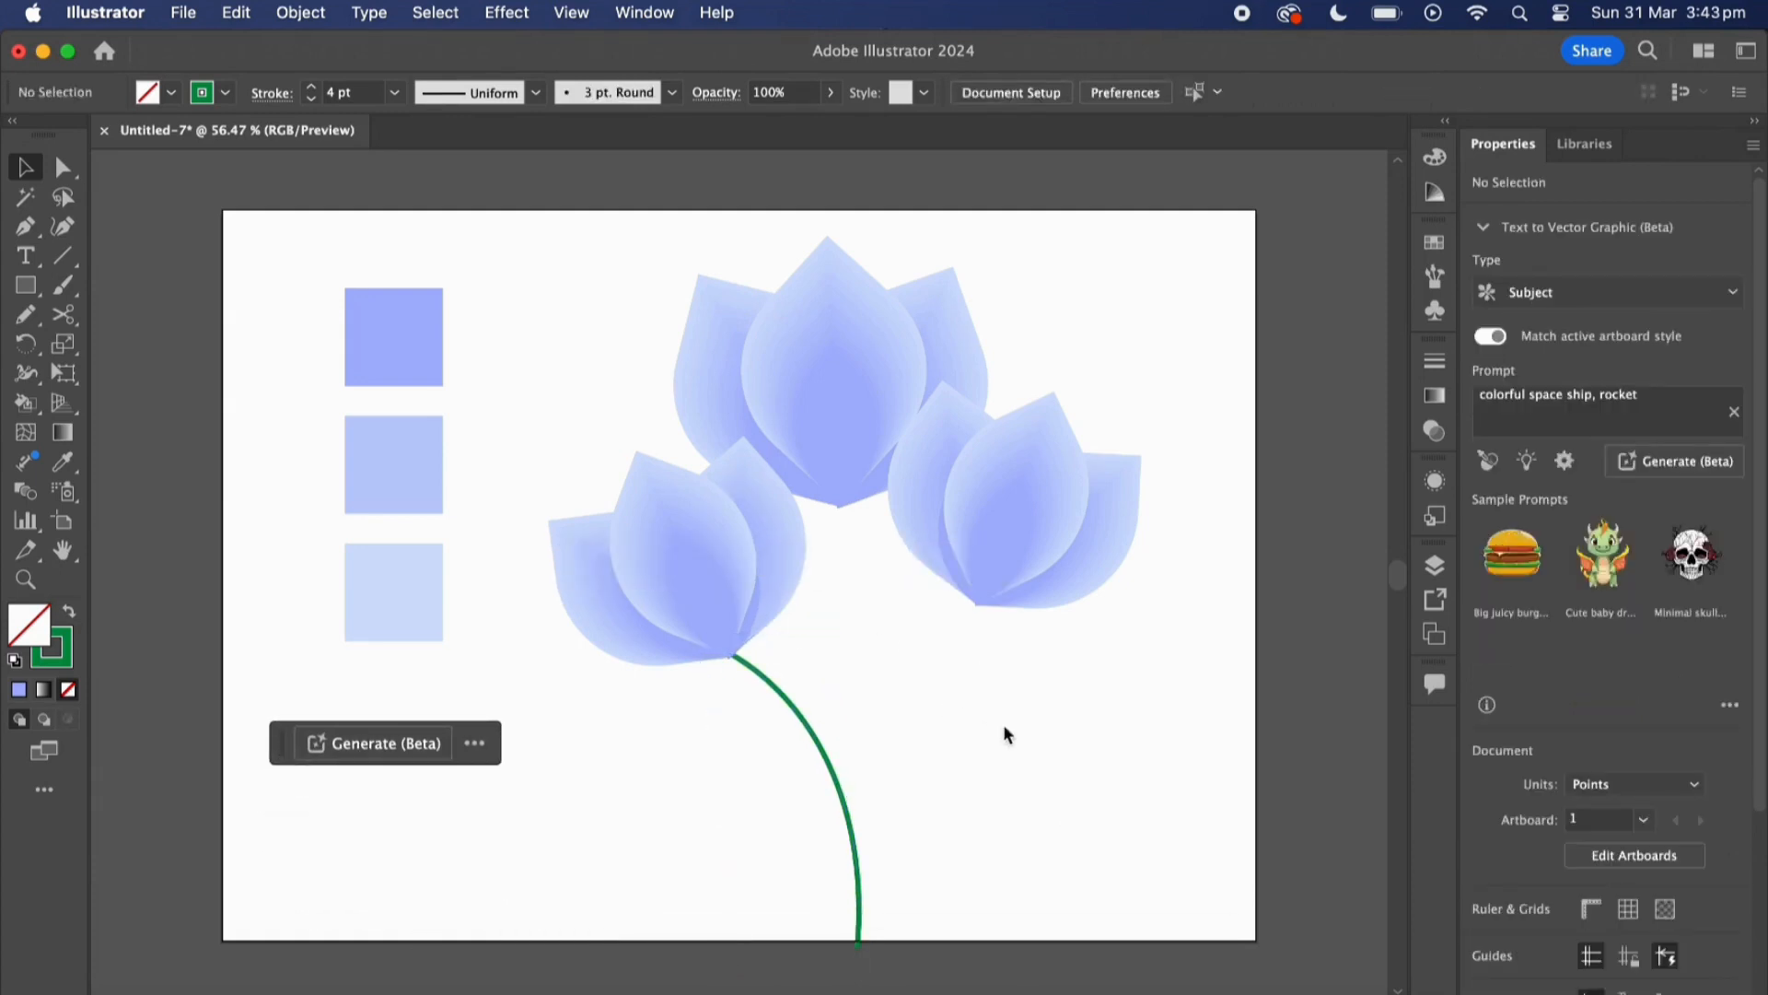
pyautogui.moveTo(843, 772); pyautogui.dragTo(953, 740)
pyautogui.click(928, 730)
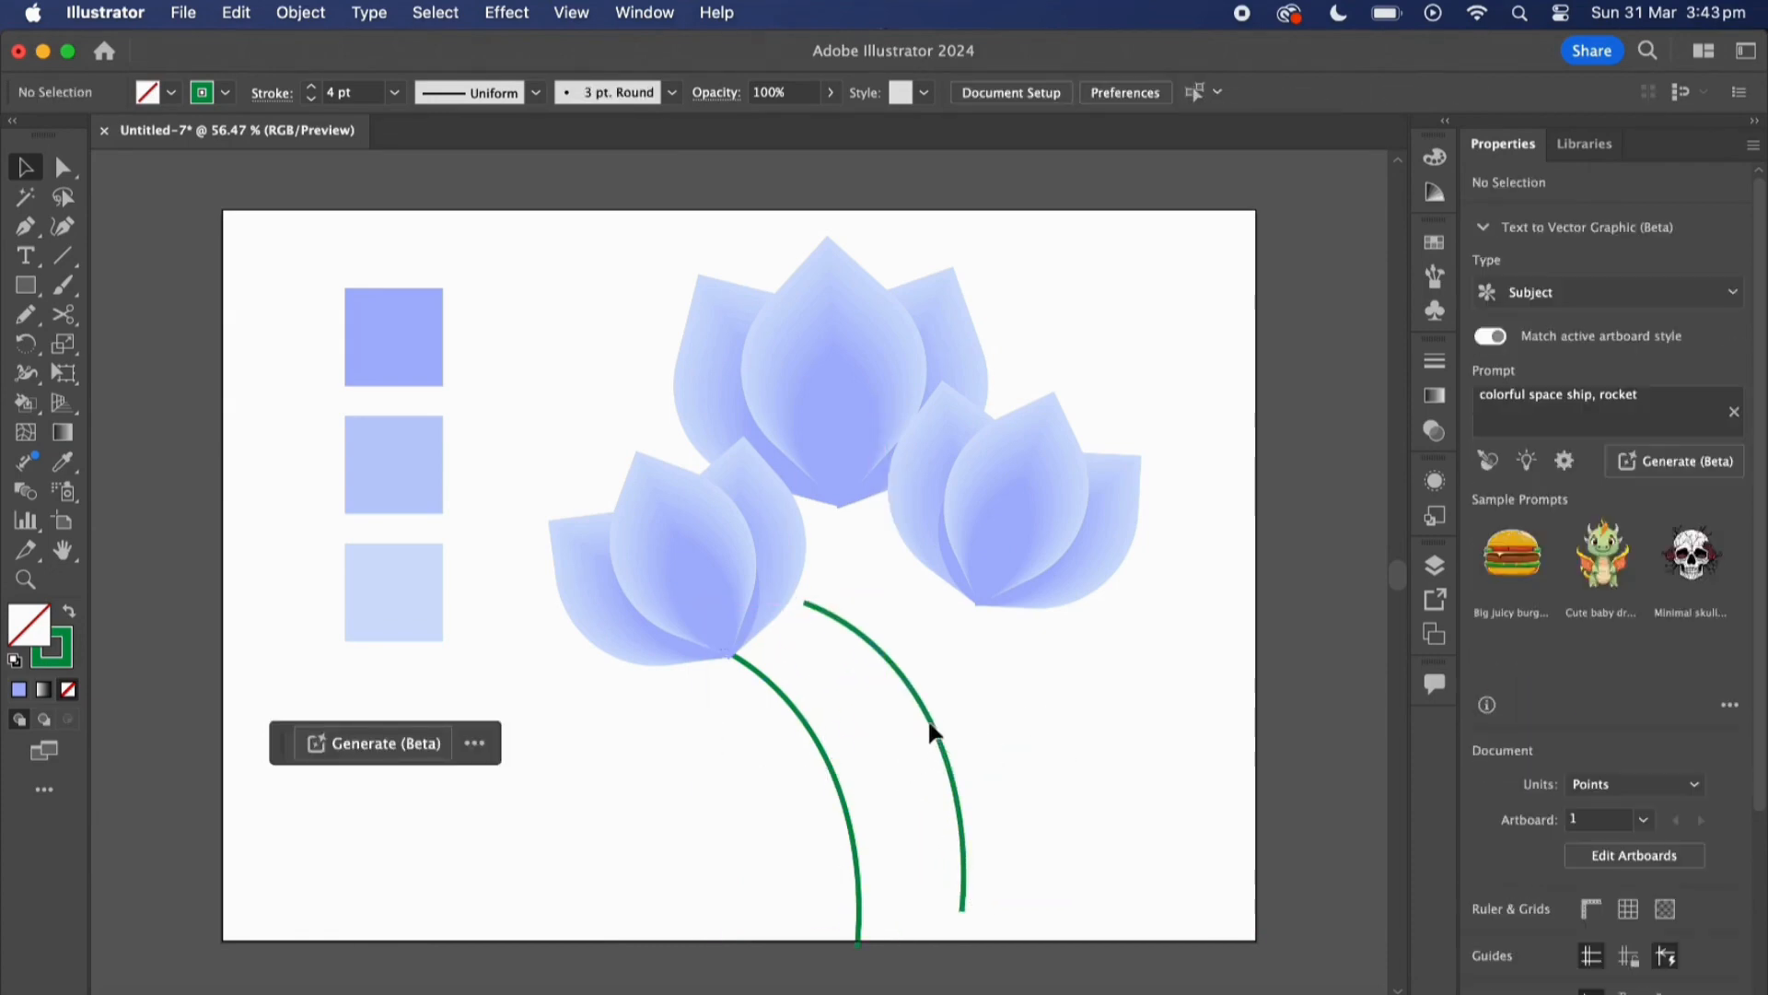
pyautogui.click(938, 724)
pyautogui.rightClick(924, 721)
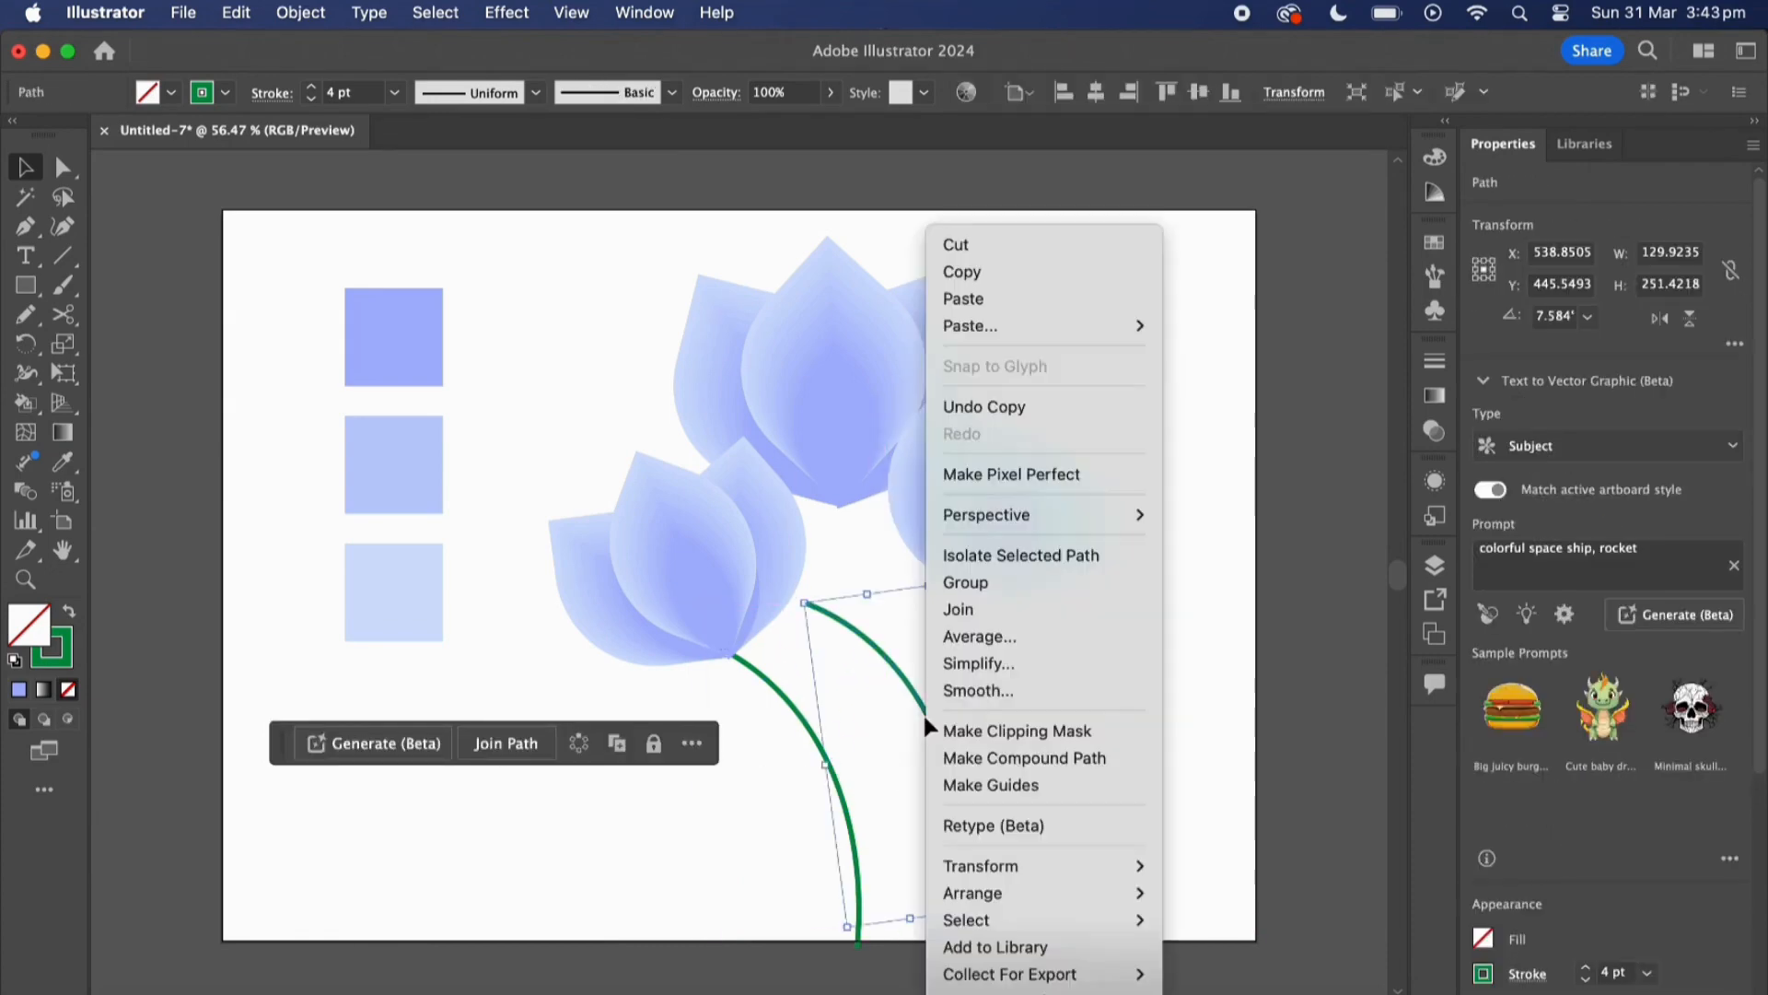
pyautogui.moveTo(1015, 901)
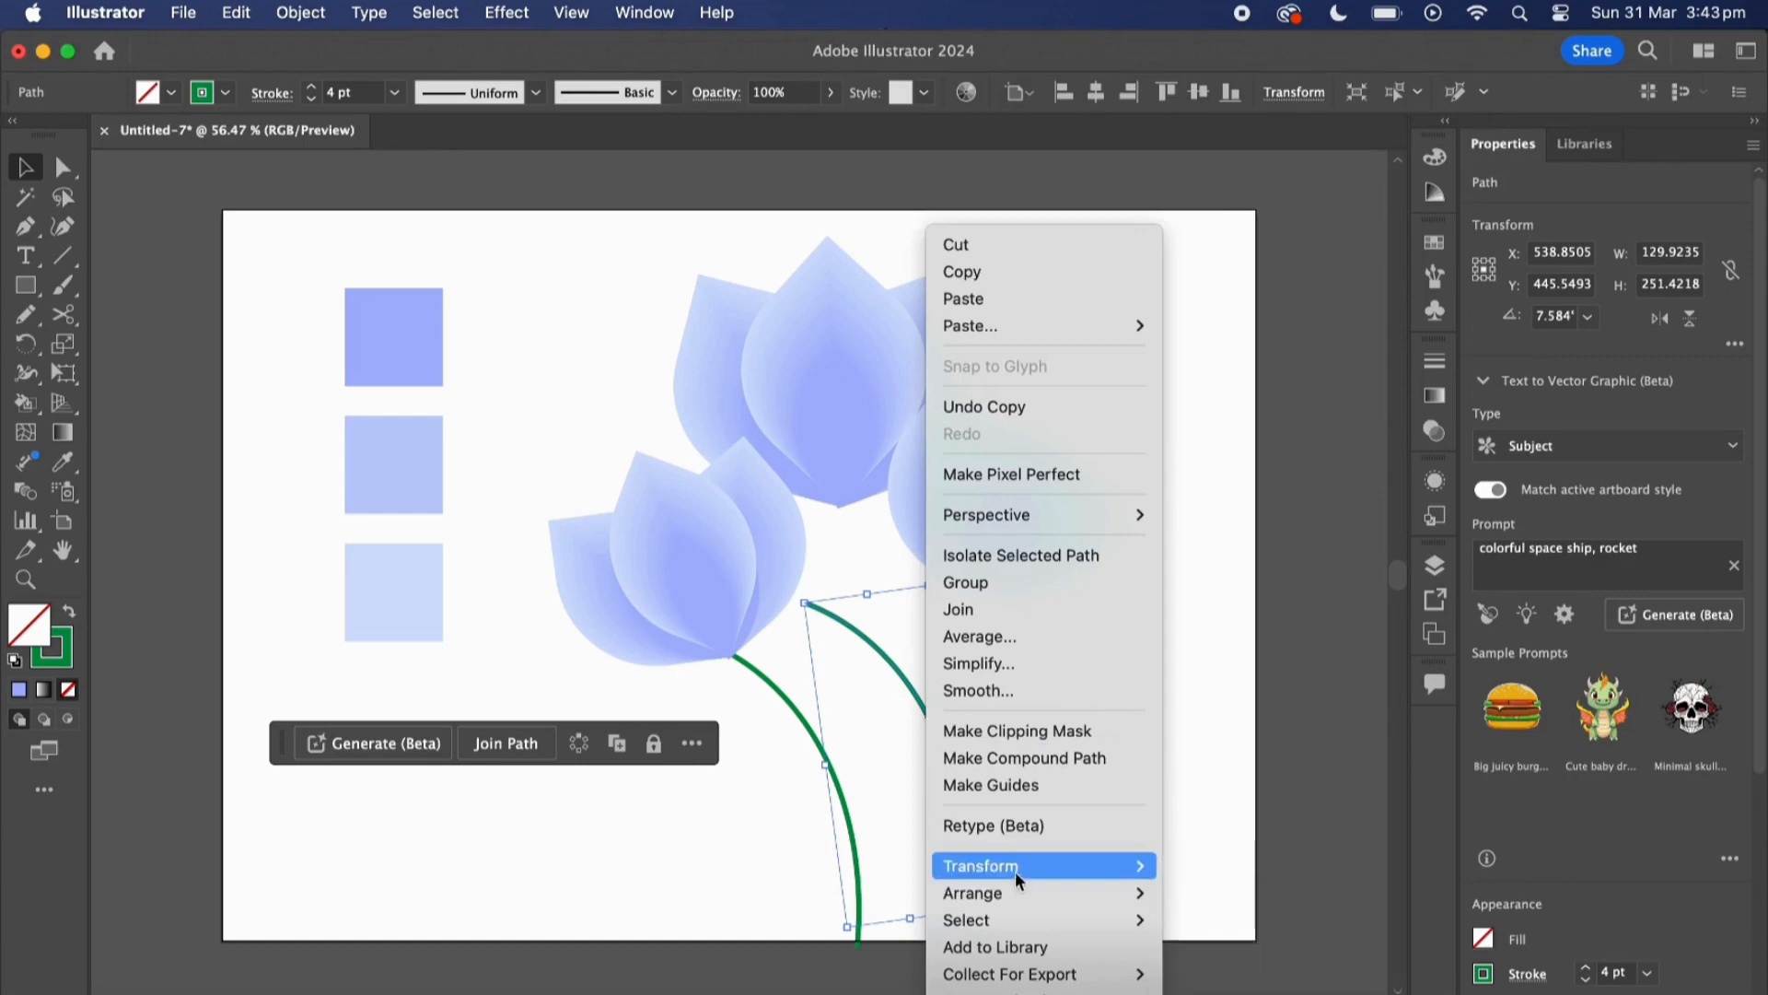
pyautogui.click(1202, 854)
pyautogui.click(1009, 694)
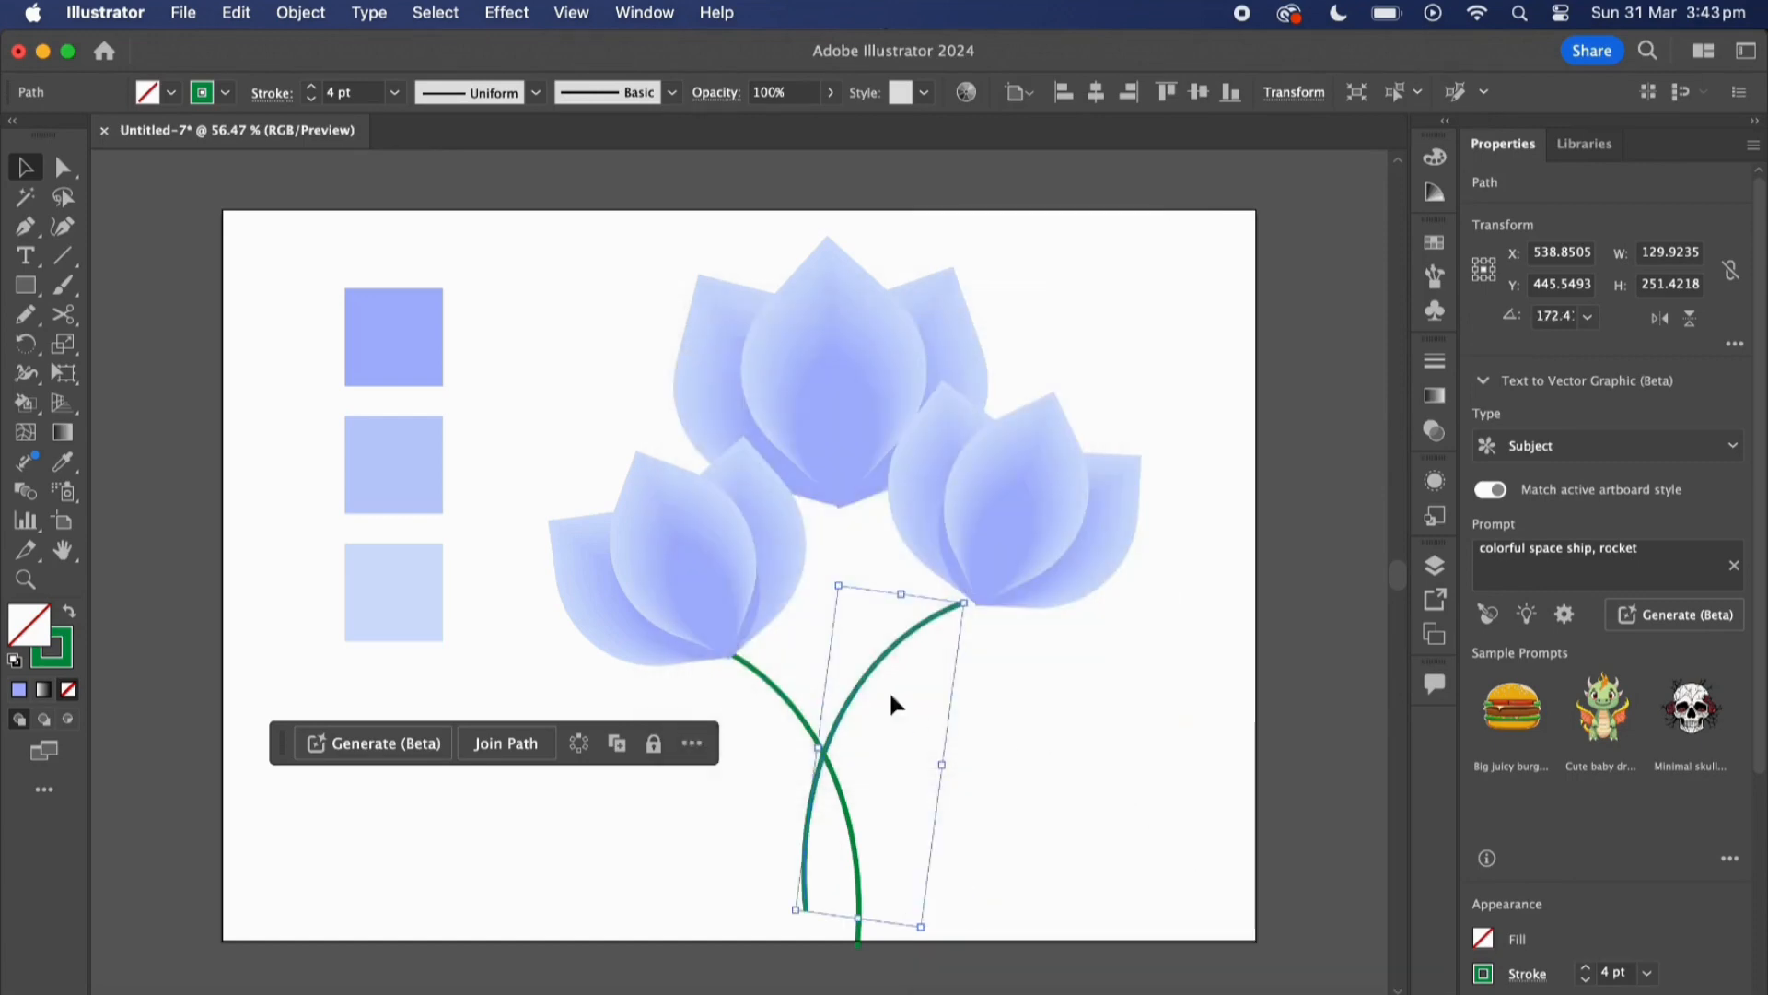
# Move the mirrored stem so both stems meet at the bottom, and stretch its upper end to the right flower's base.
pyautogui.moveTo(888, 689)
pyautogui.mouseDown()
pyautogui.moveTo(919, 682)
pyautogui.moveTo(914, 710)
pyautogui.mouseUp()
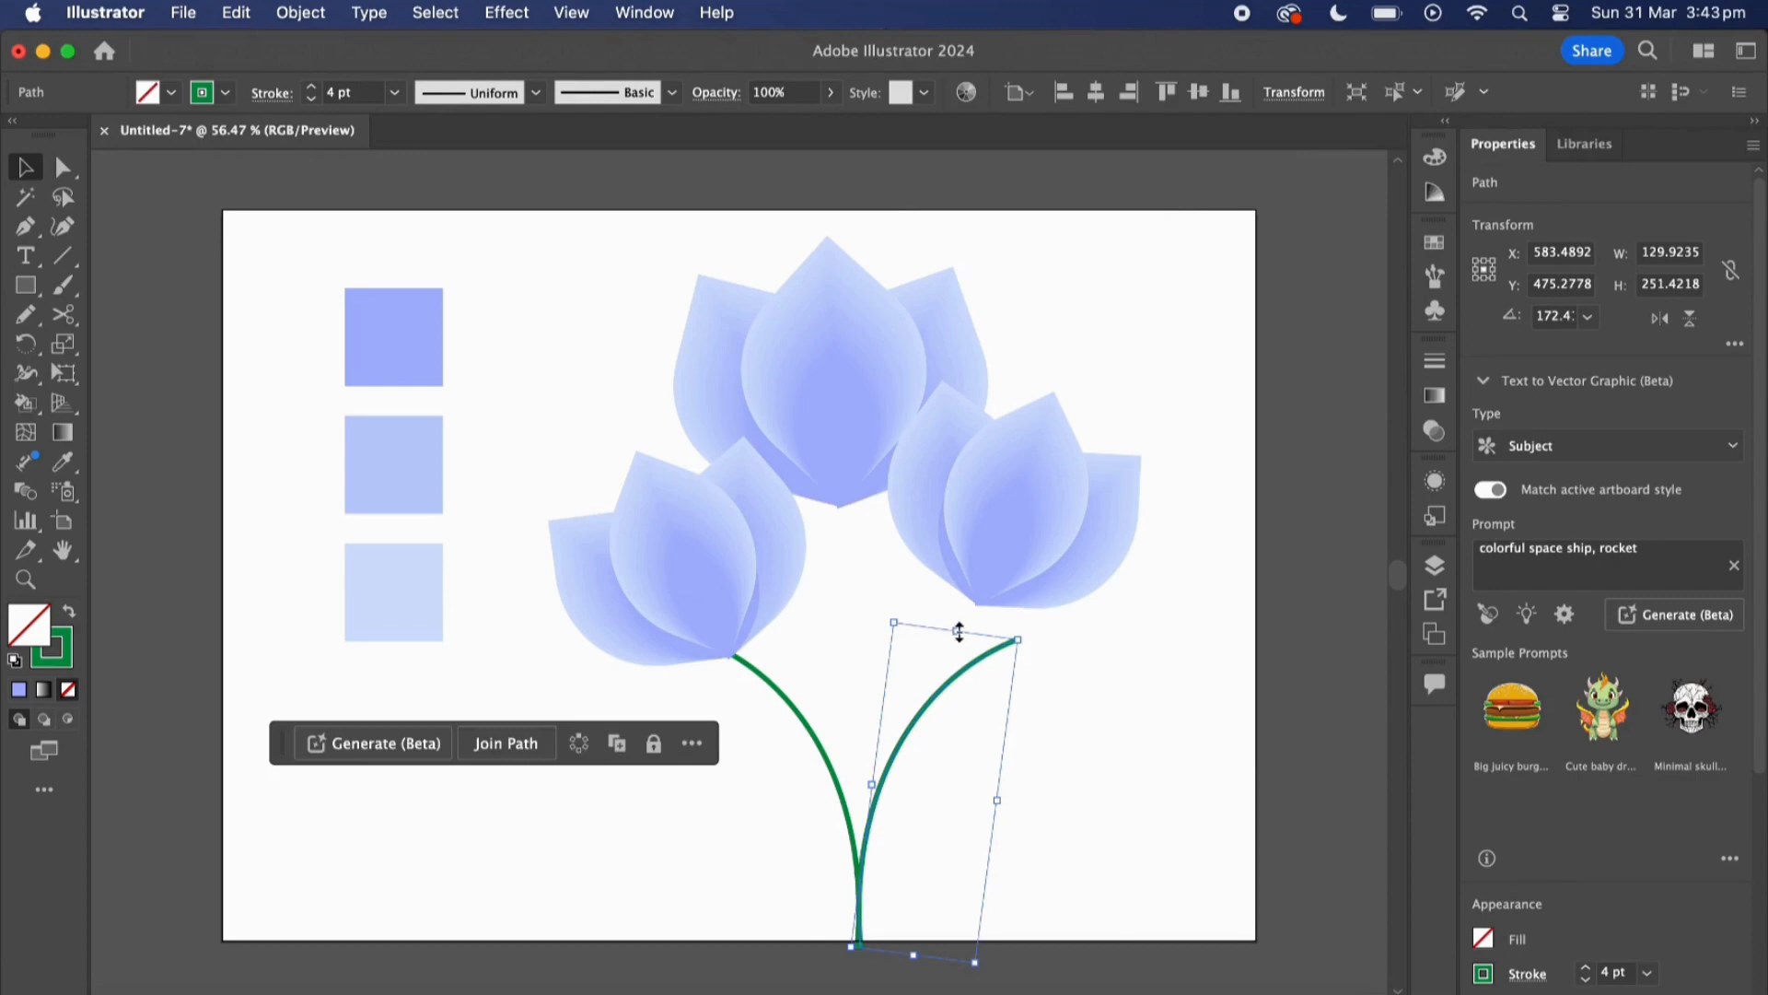
pyautogui.moveTo(956, 631); pyautogui.dragTo(965, 564)
pyautogui.click(1062, 676)
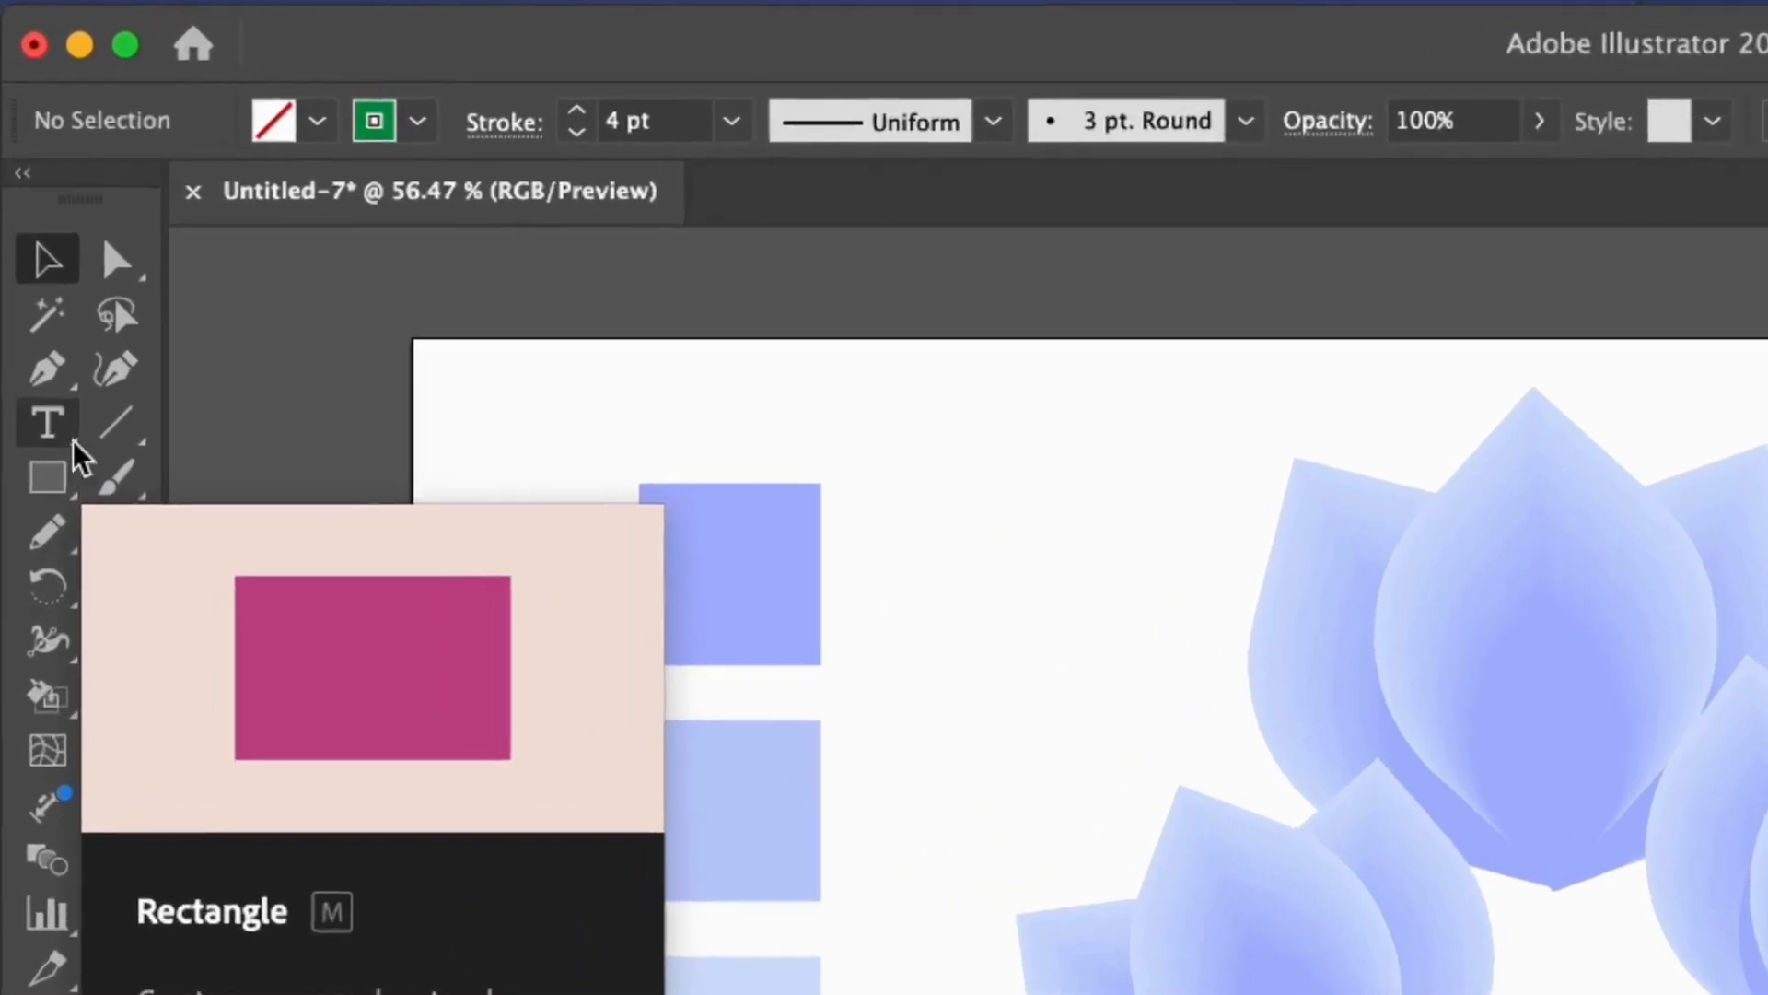
# Draw a straight 4 pt green line from the shared stem base up to the base of the large middle flower.
pyautogui.click(63, 255)
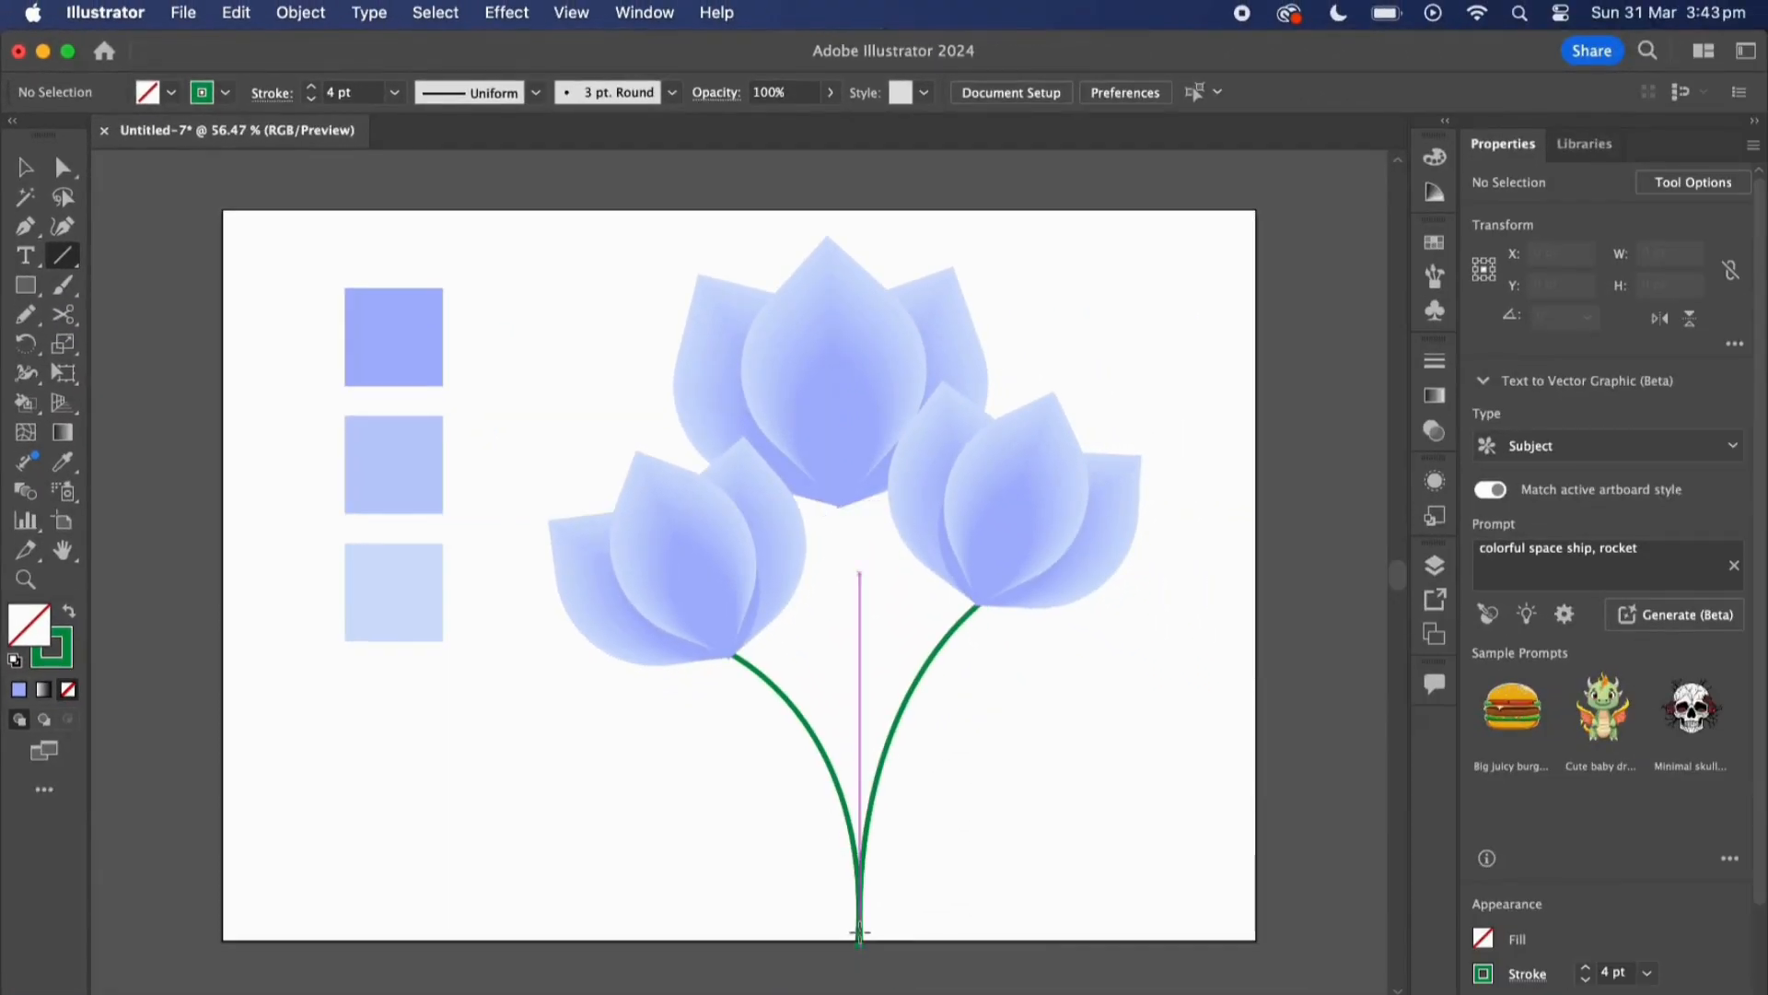
pyautogui.moveTo(859, 941); pyautogui.dragTo(840, 505)
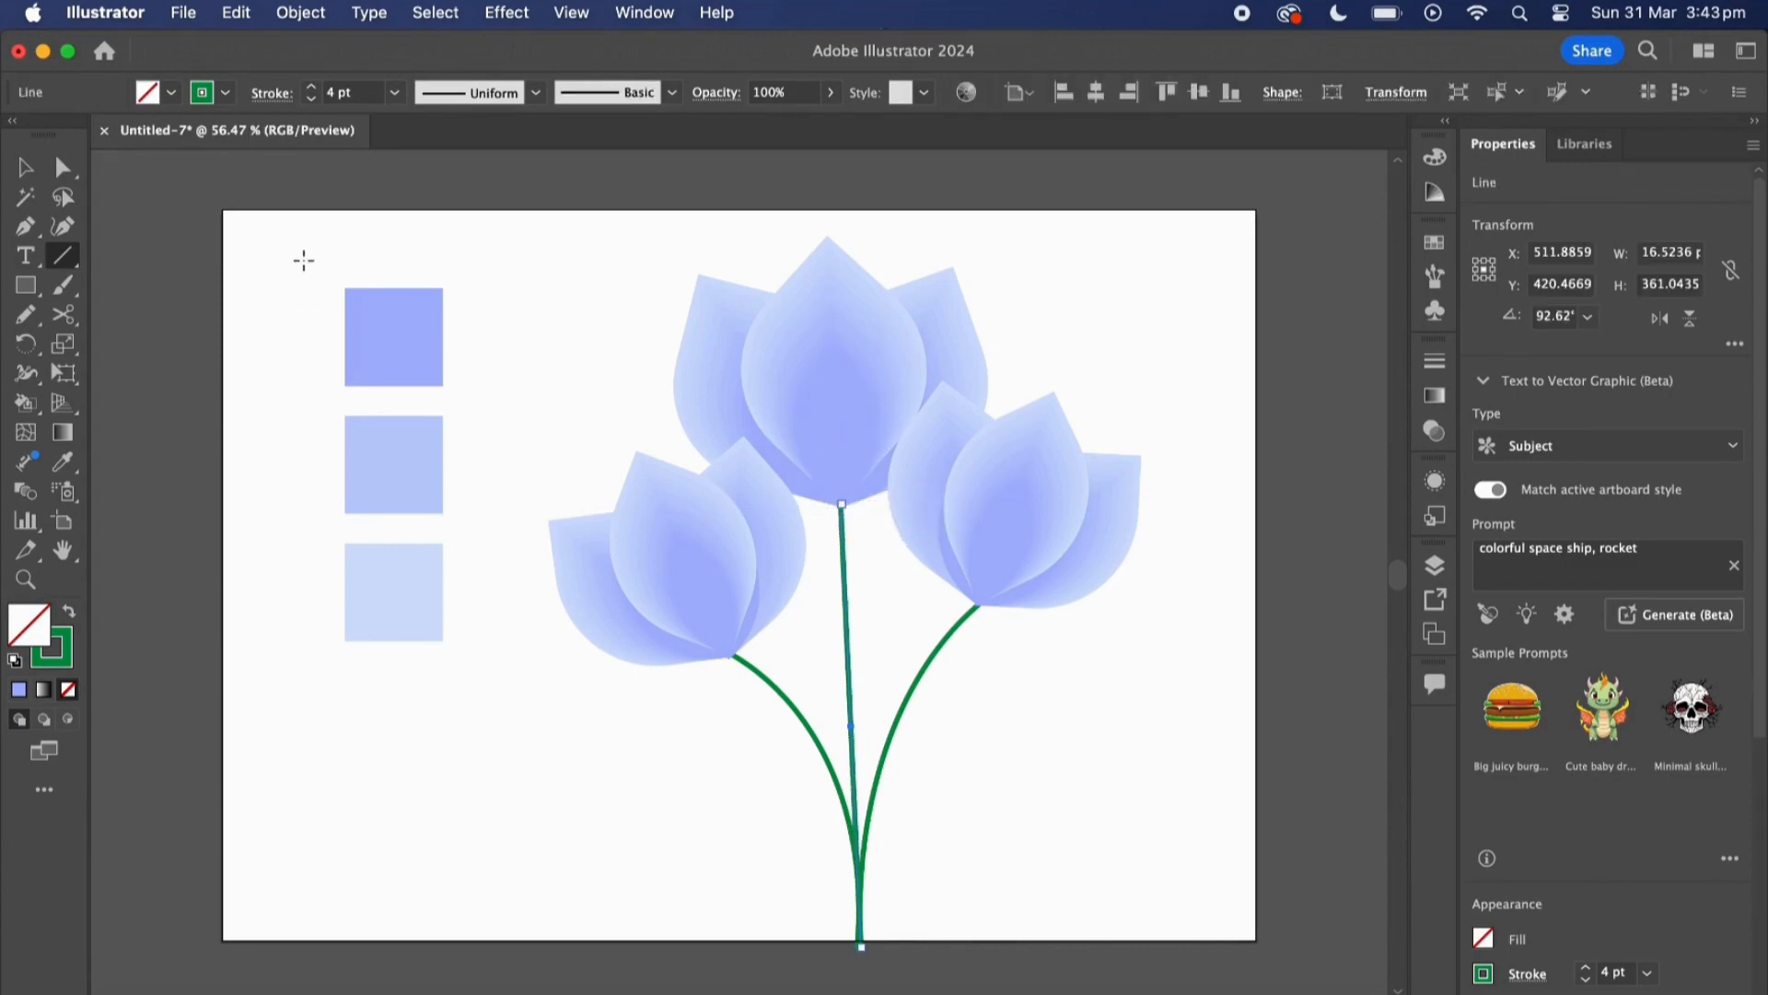
pyautogui.click(42, 168)
pyautogui.click(150, 265)
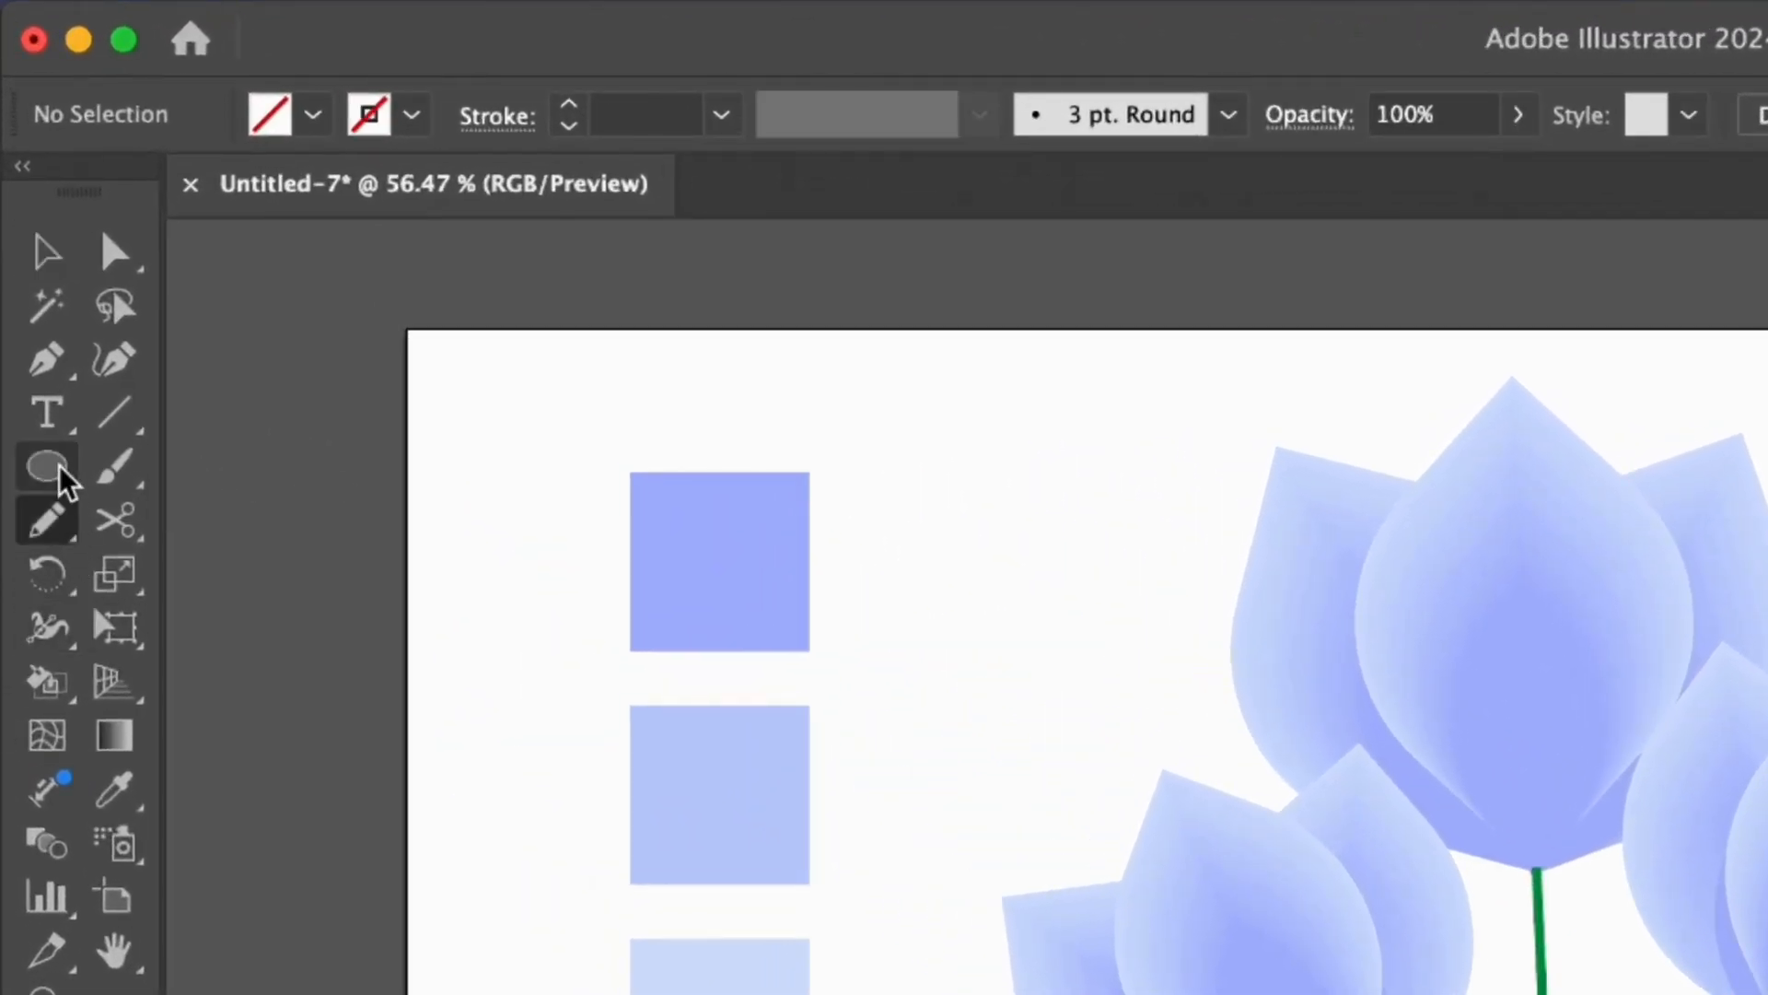
# Draw an ellipse about 235 × 228 pt below the color swatches and fill it with light blue #B4DCFF.
pyautogui.click(48, 467)
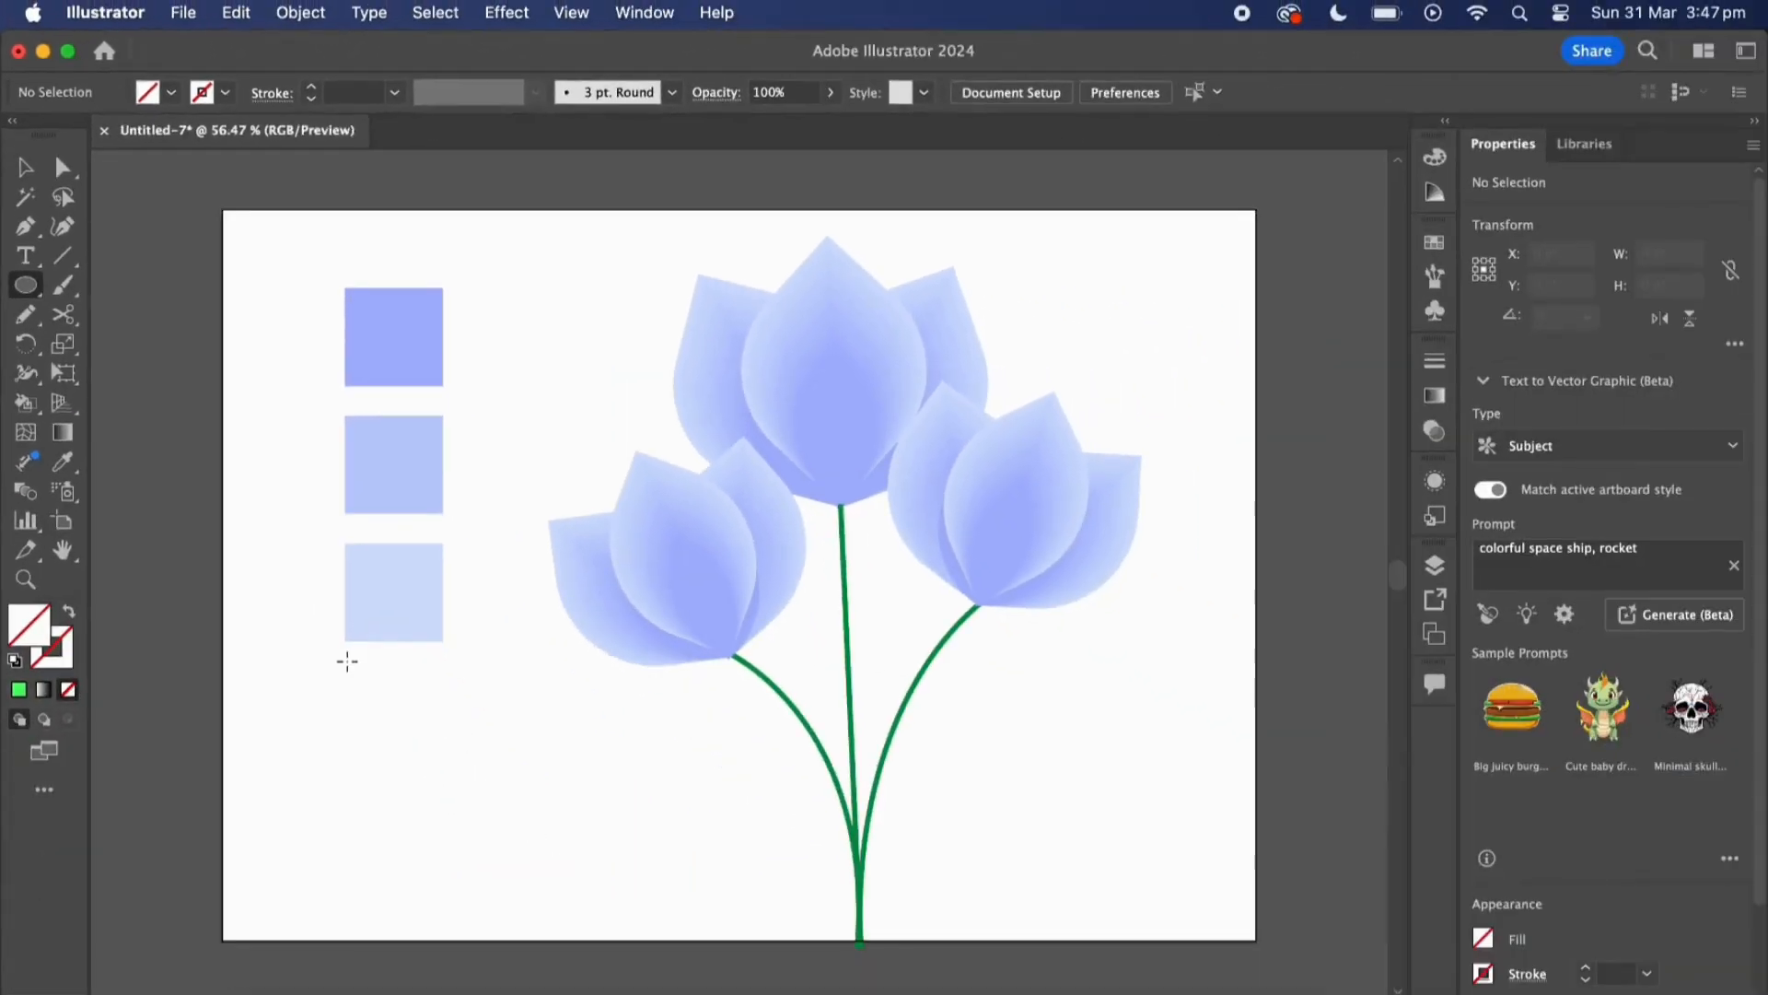
pyautogui.moveTo(347, 660); pyautogui.dragTo(628, 936)
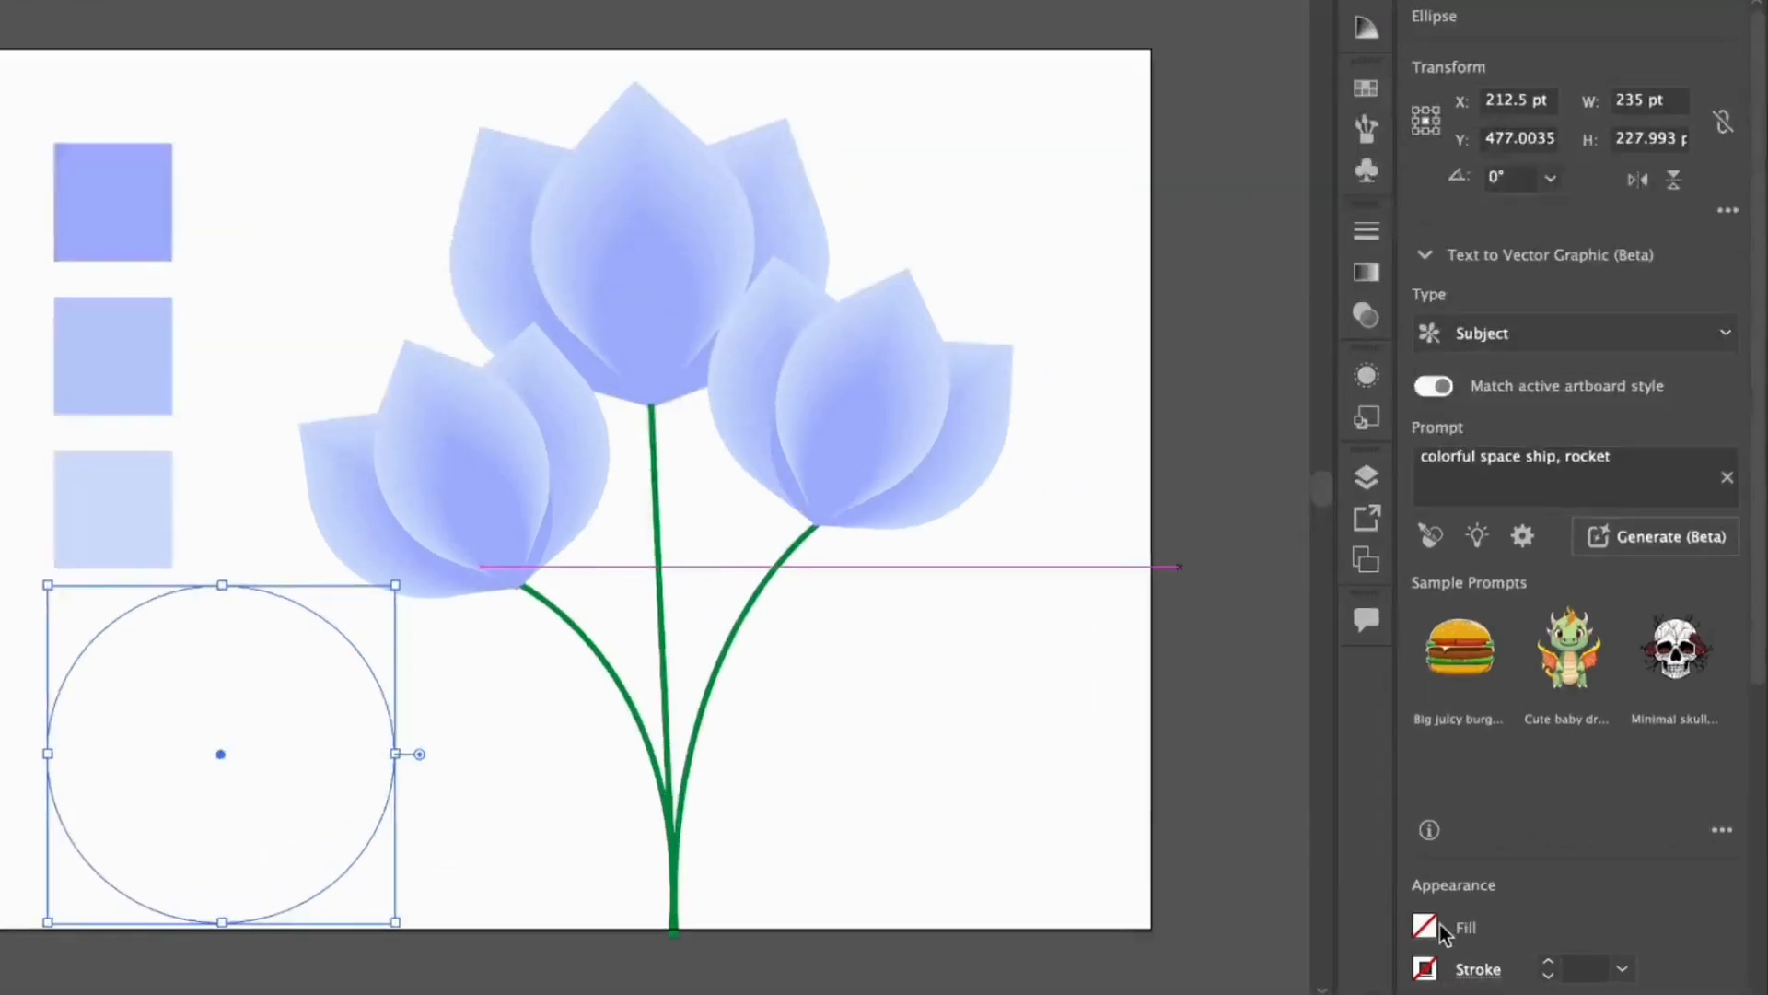
pyautogui.click(1482, 939)
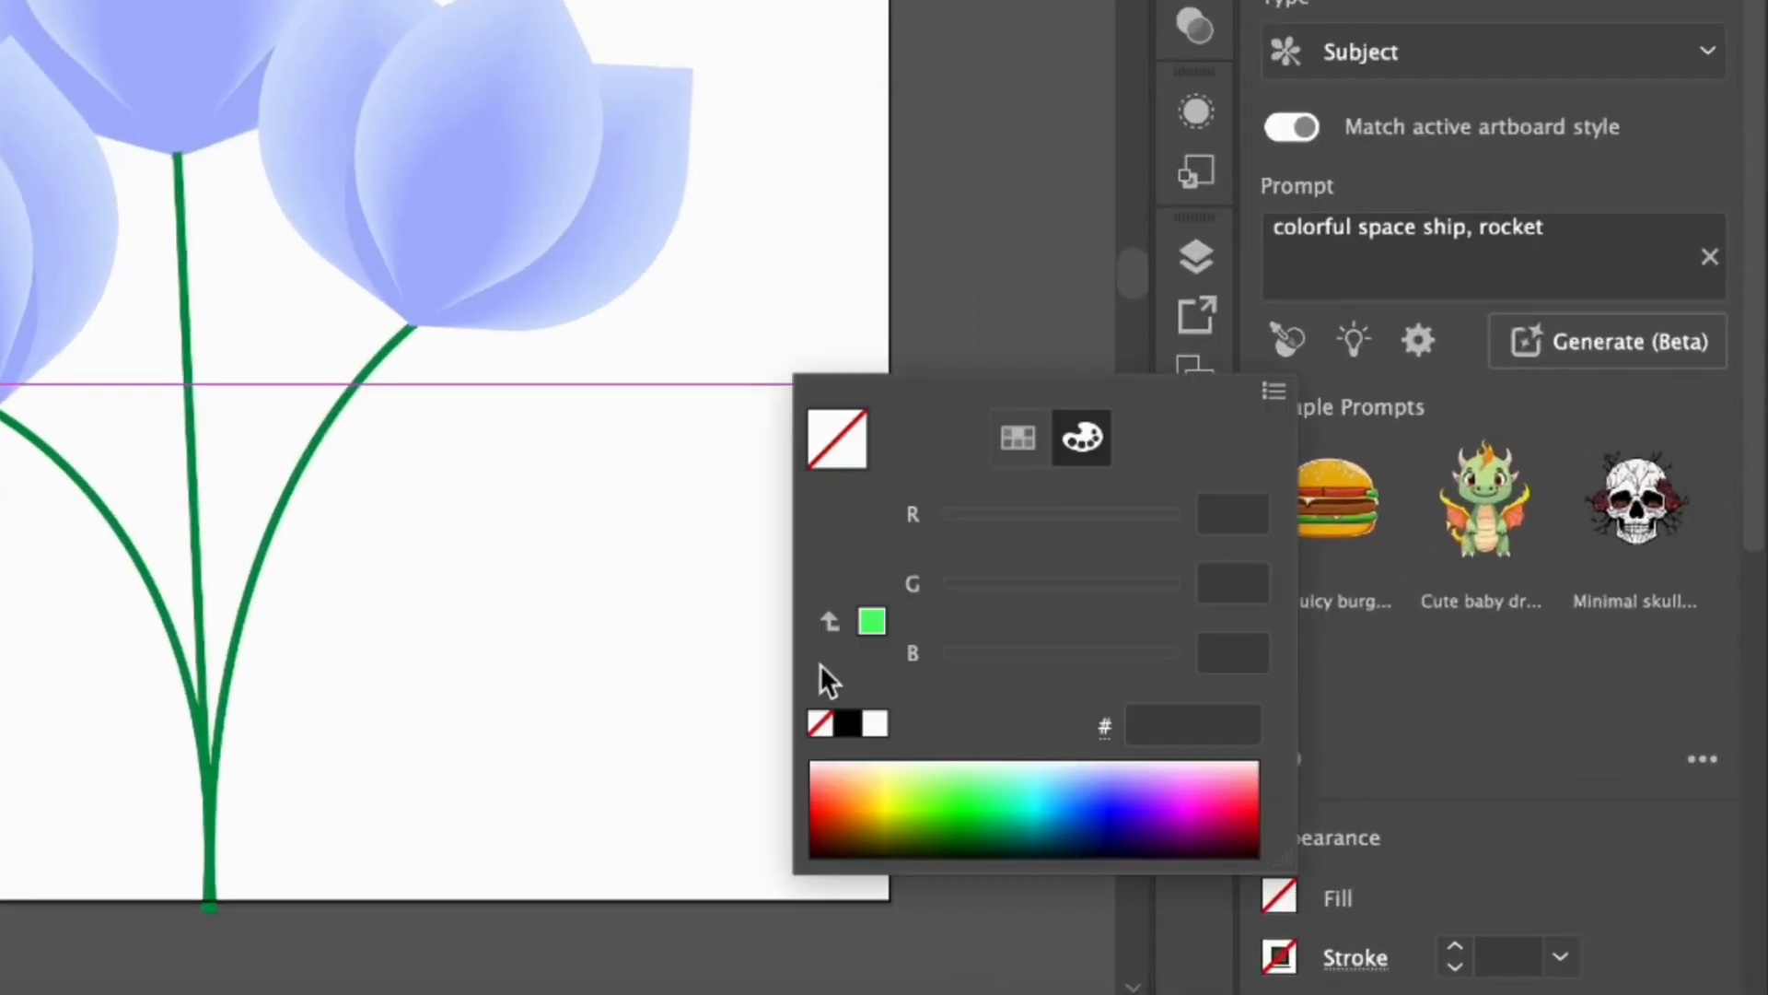
pyautogui.click(1080, 773)
pyautogui.moveTo(1080, 774); pyautogui.dragTo(1073, 761)
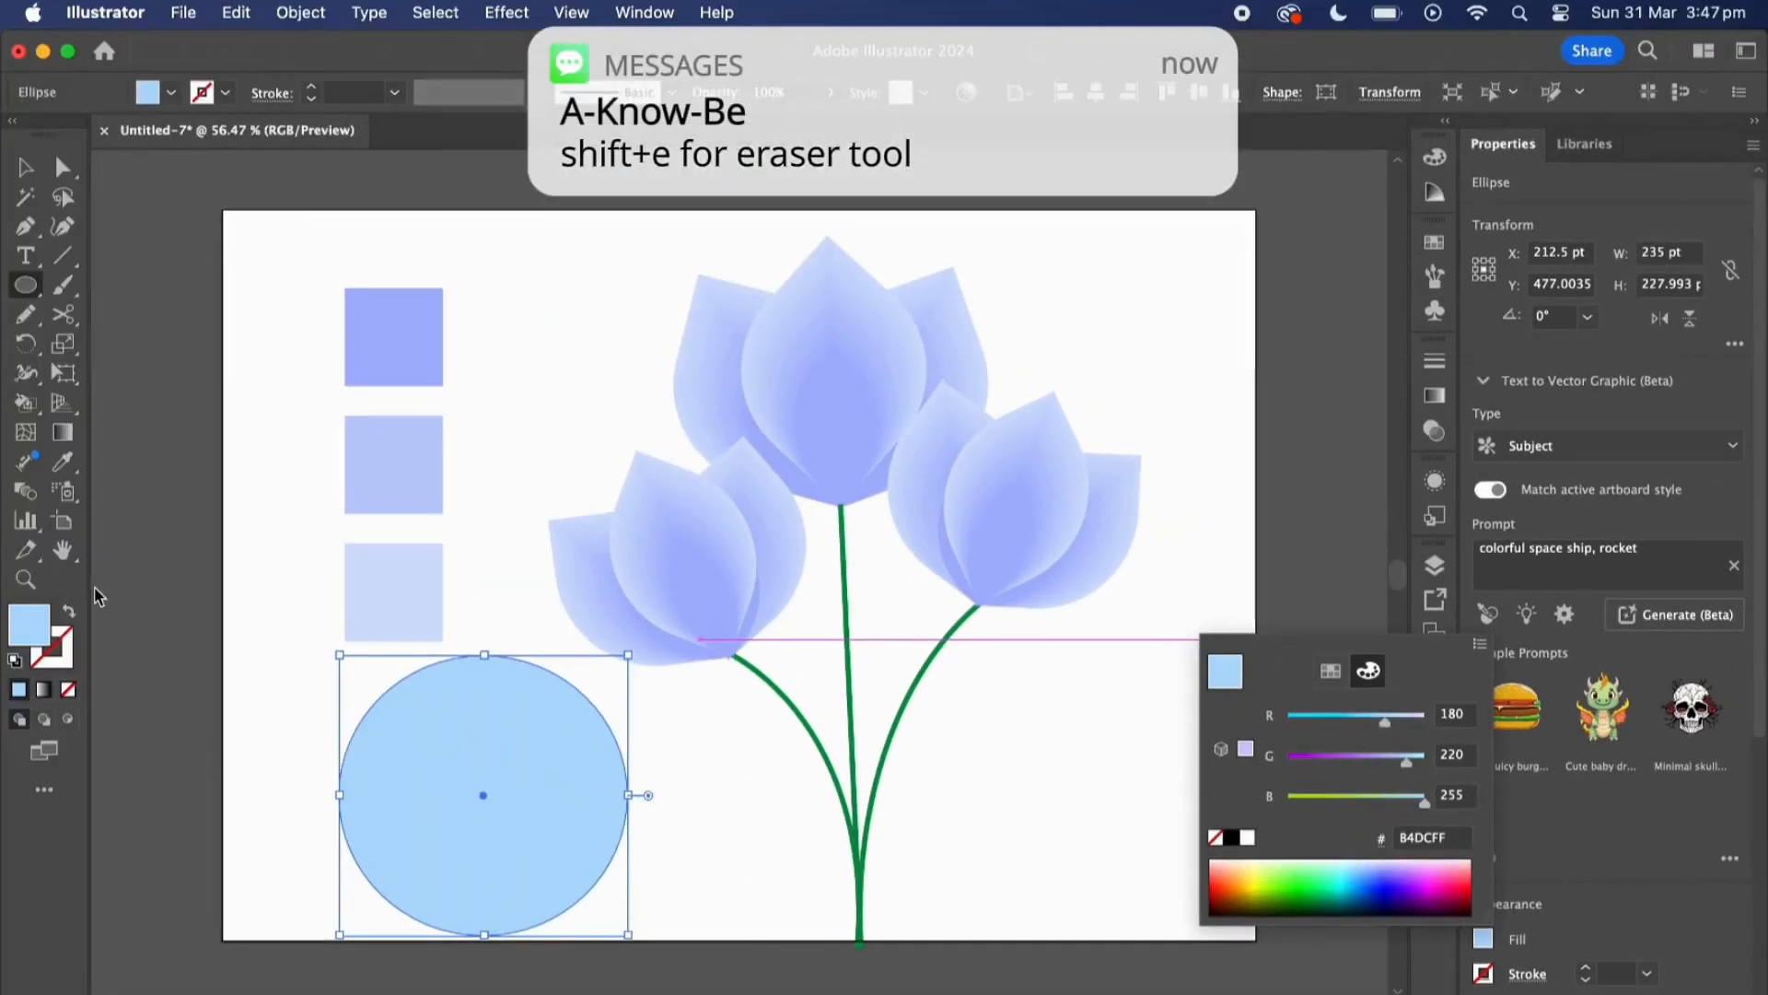
# Erase a straight horizontal strip near the top of the light blue circle and delete the cut-off cap above it.
pyautogui.hotkey('shift', 'e')
pyautogui.moveTo(205, 647); pyautogui.dragTo(367, 634)
pyautogui.moveTo(494, 670); pyautogui.dragTo(597, 671)
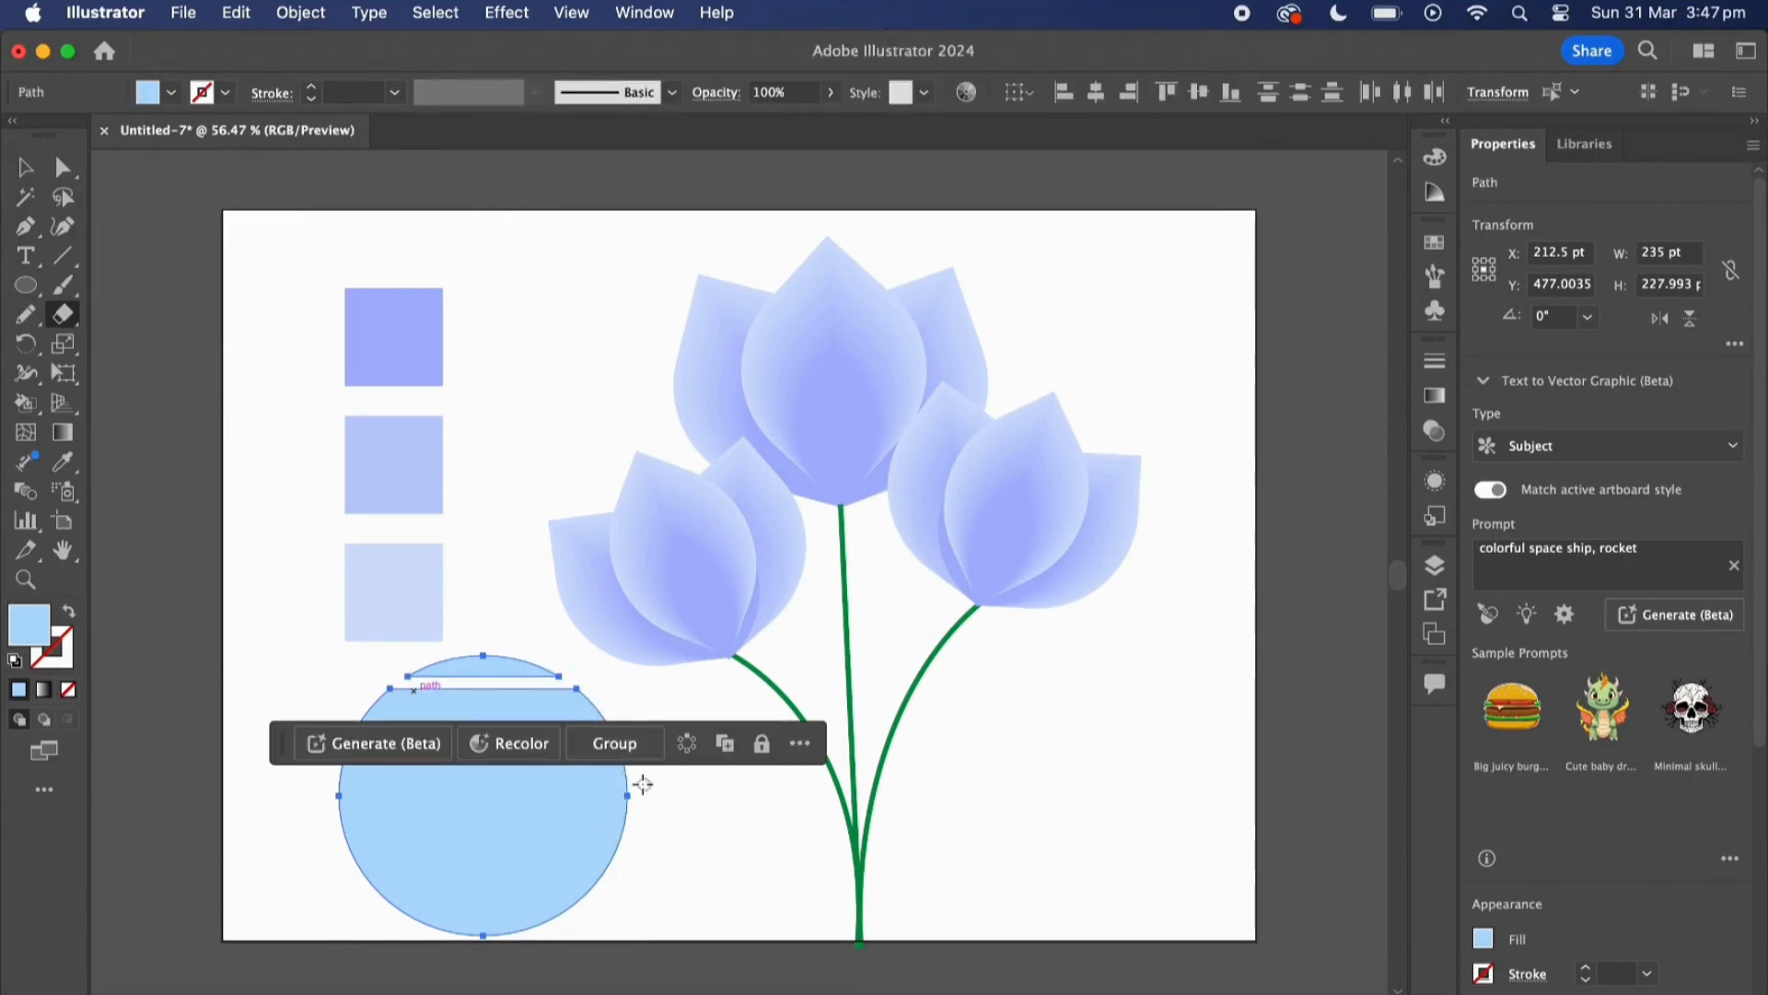
pyautogui.press('v')
pyautogui.click(683, 785)
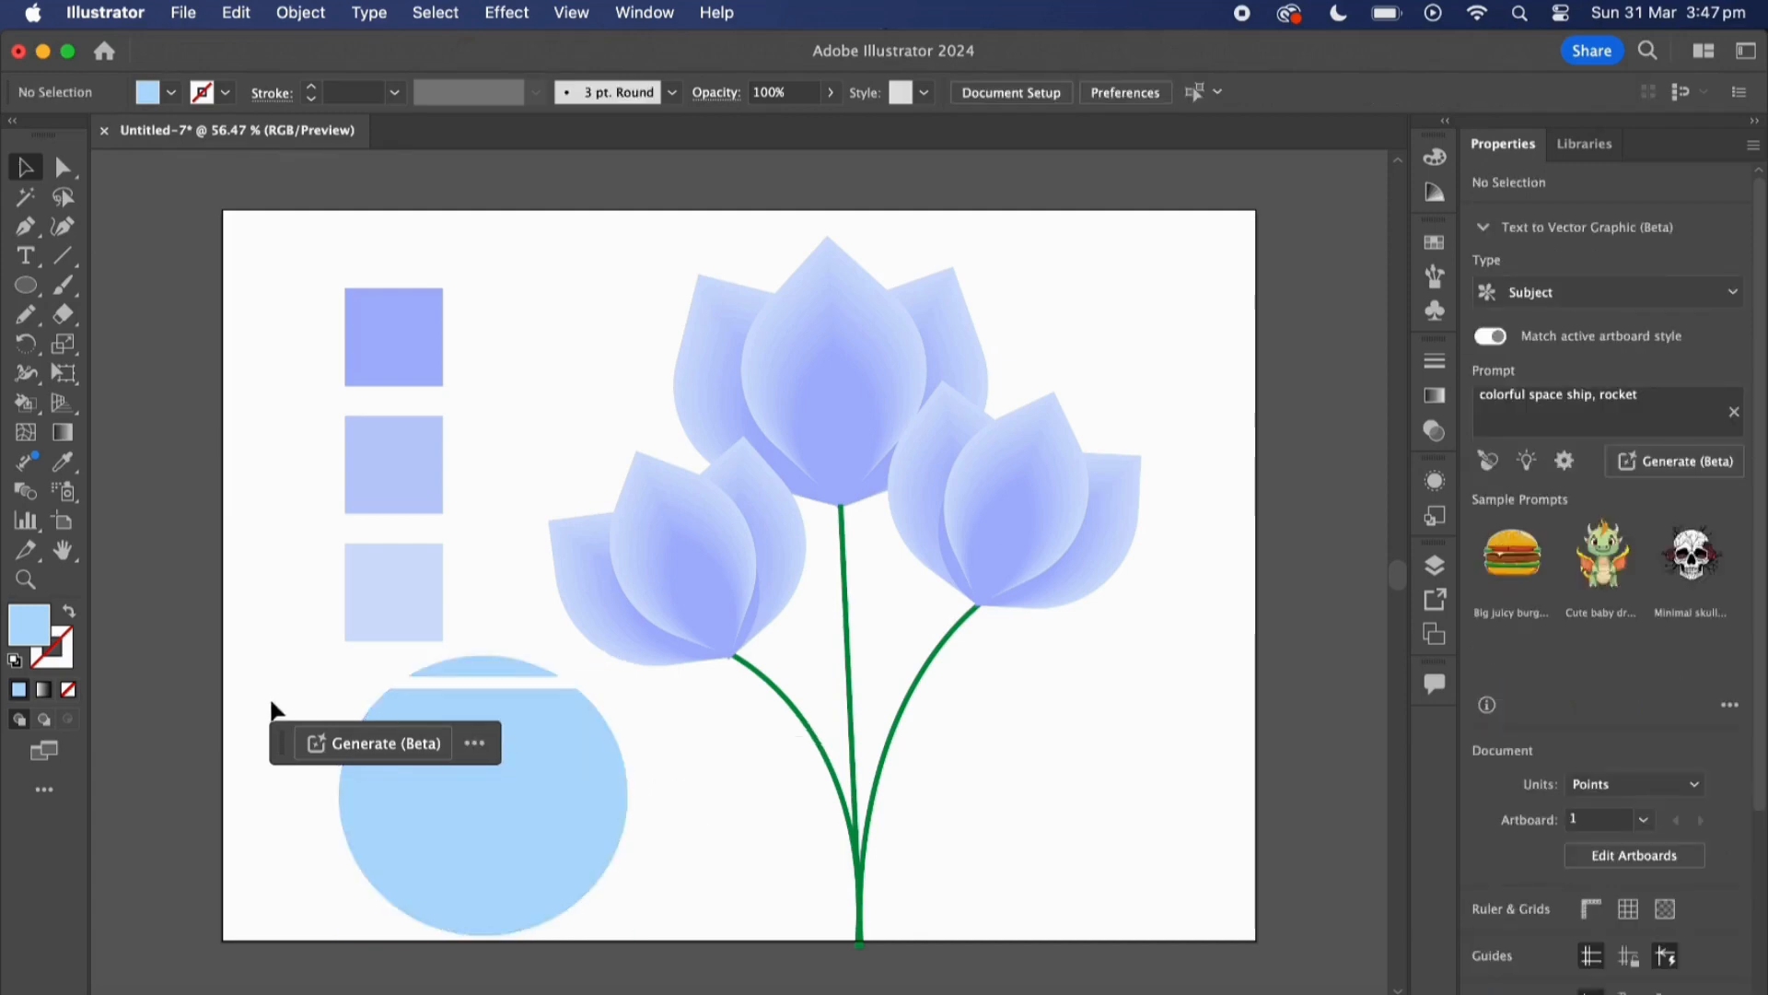
pyautogui.moveTo(272, 735); pyautogui.dragTo(132, 579)
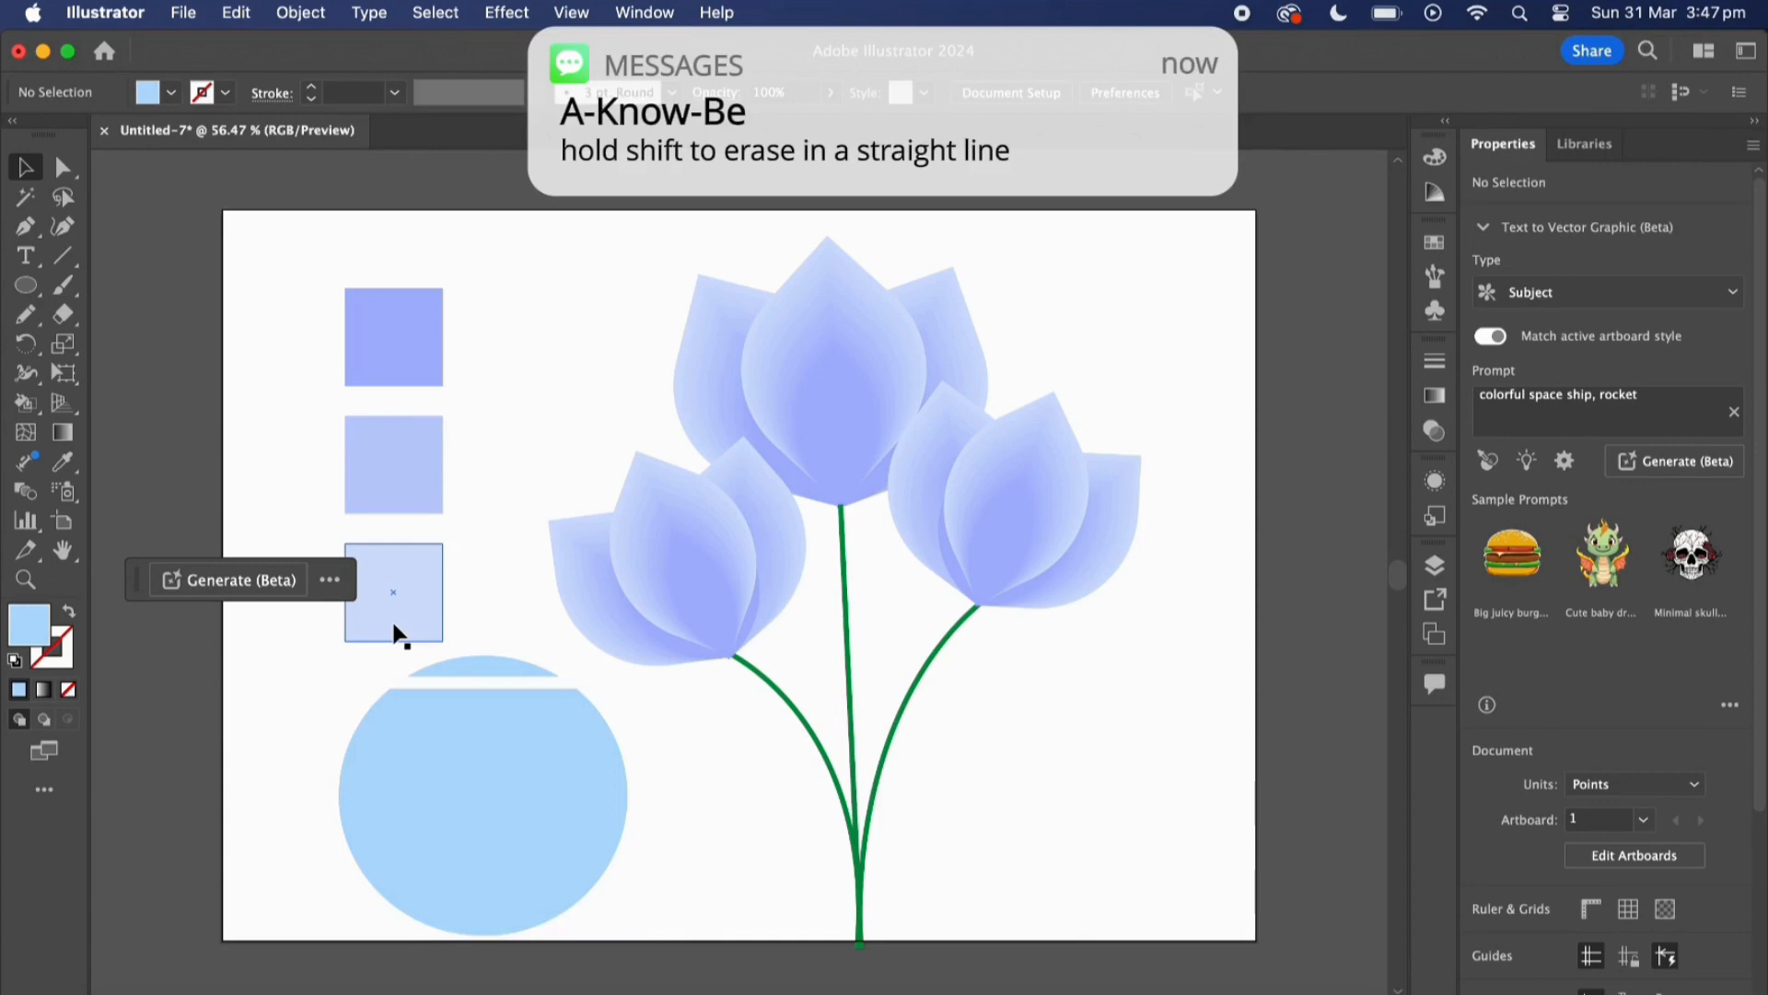
pyautogui.click(461, 655)
pyautogui.press('Delete')
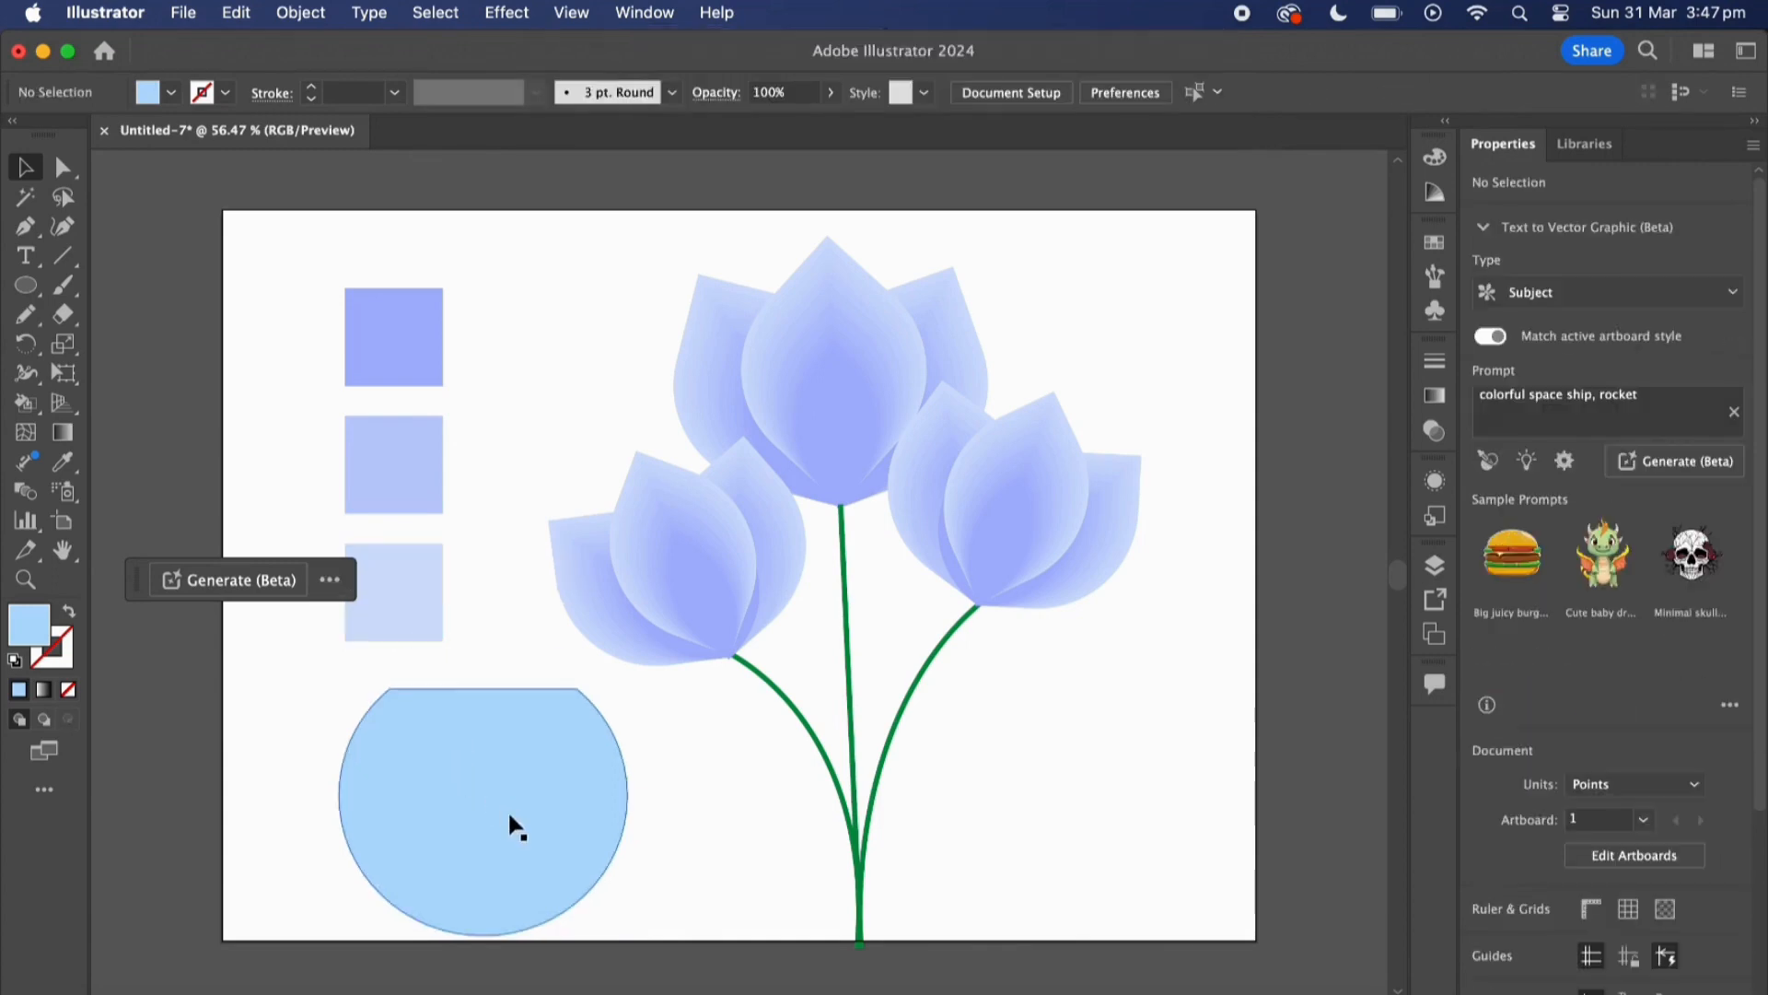
# Erase a straight horizontal strip near the bottom of the light blue shape and delete the cut-off sliver below it.
pyautogui.hotkey('shift', 'e')
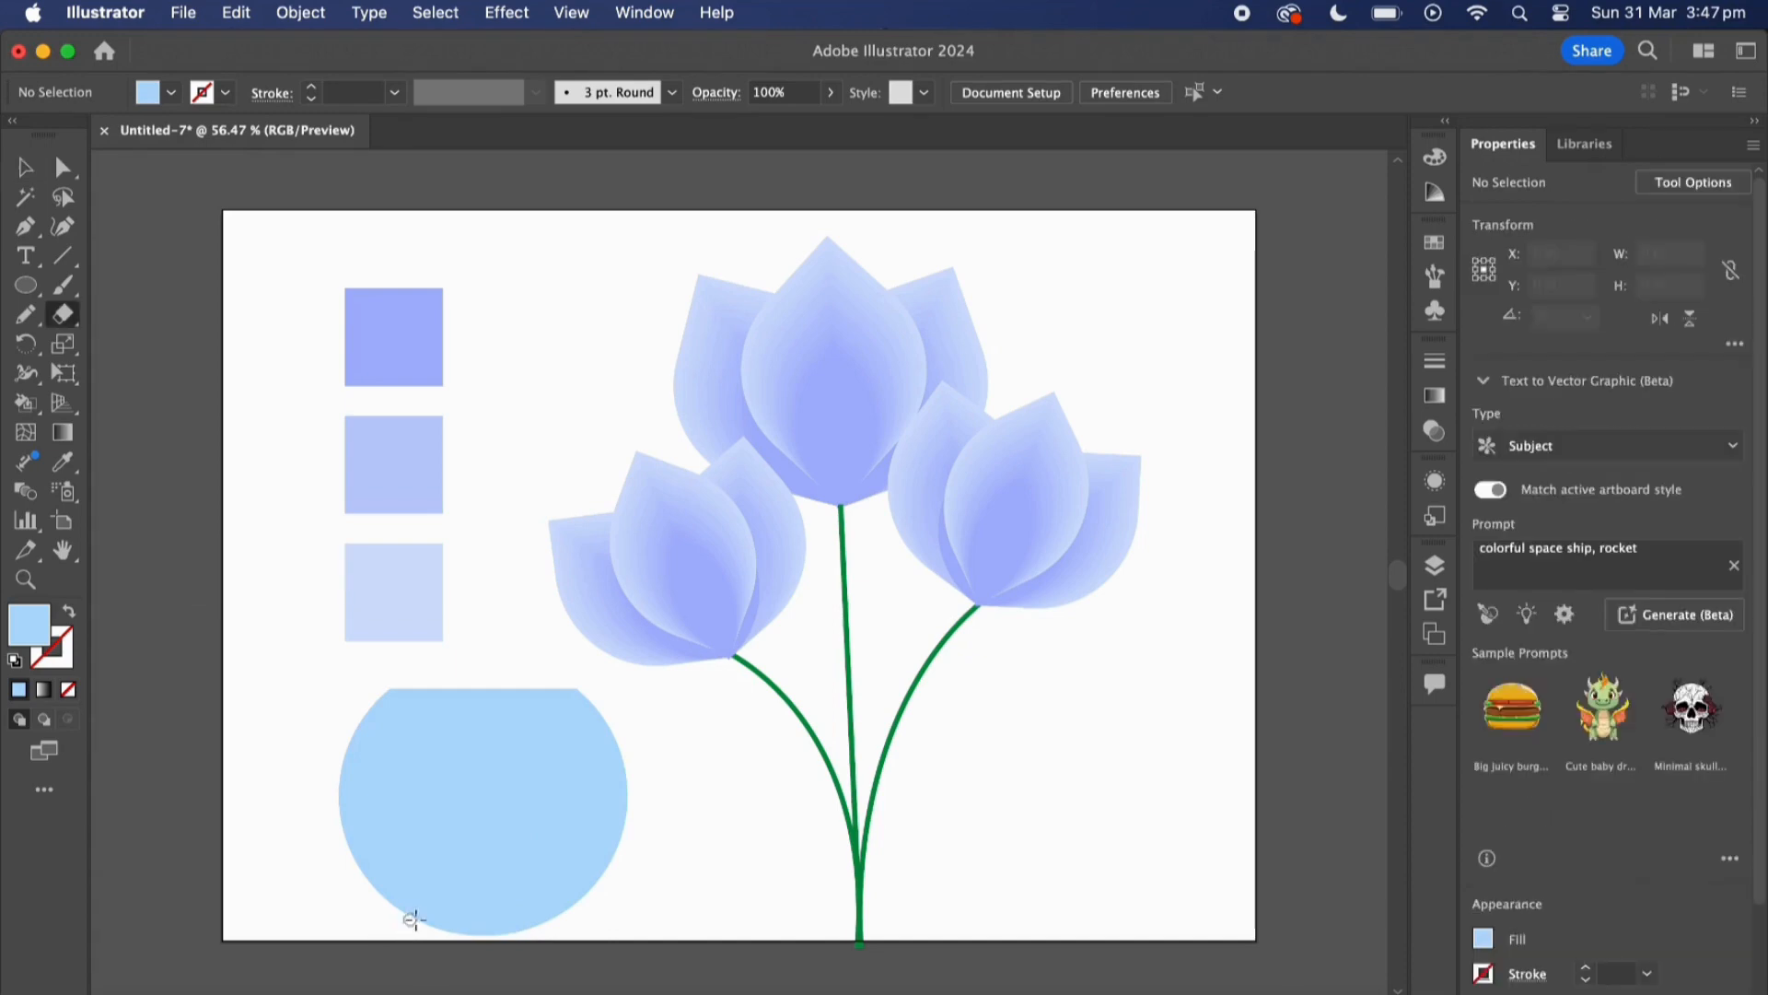
pyautogui.moveTo(413, 919); pyautogui.dragTo(557, 918)
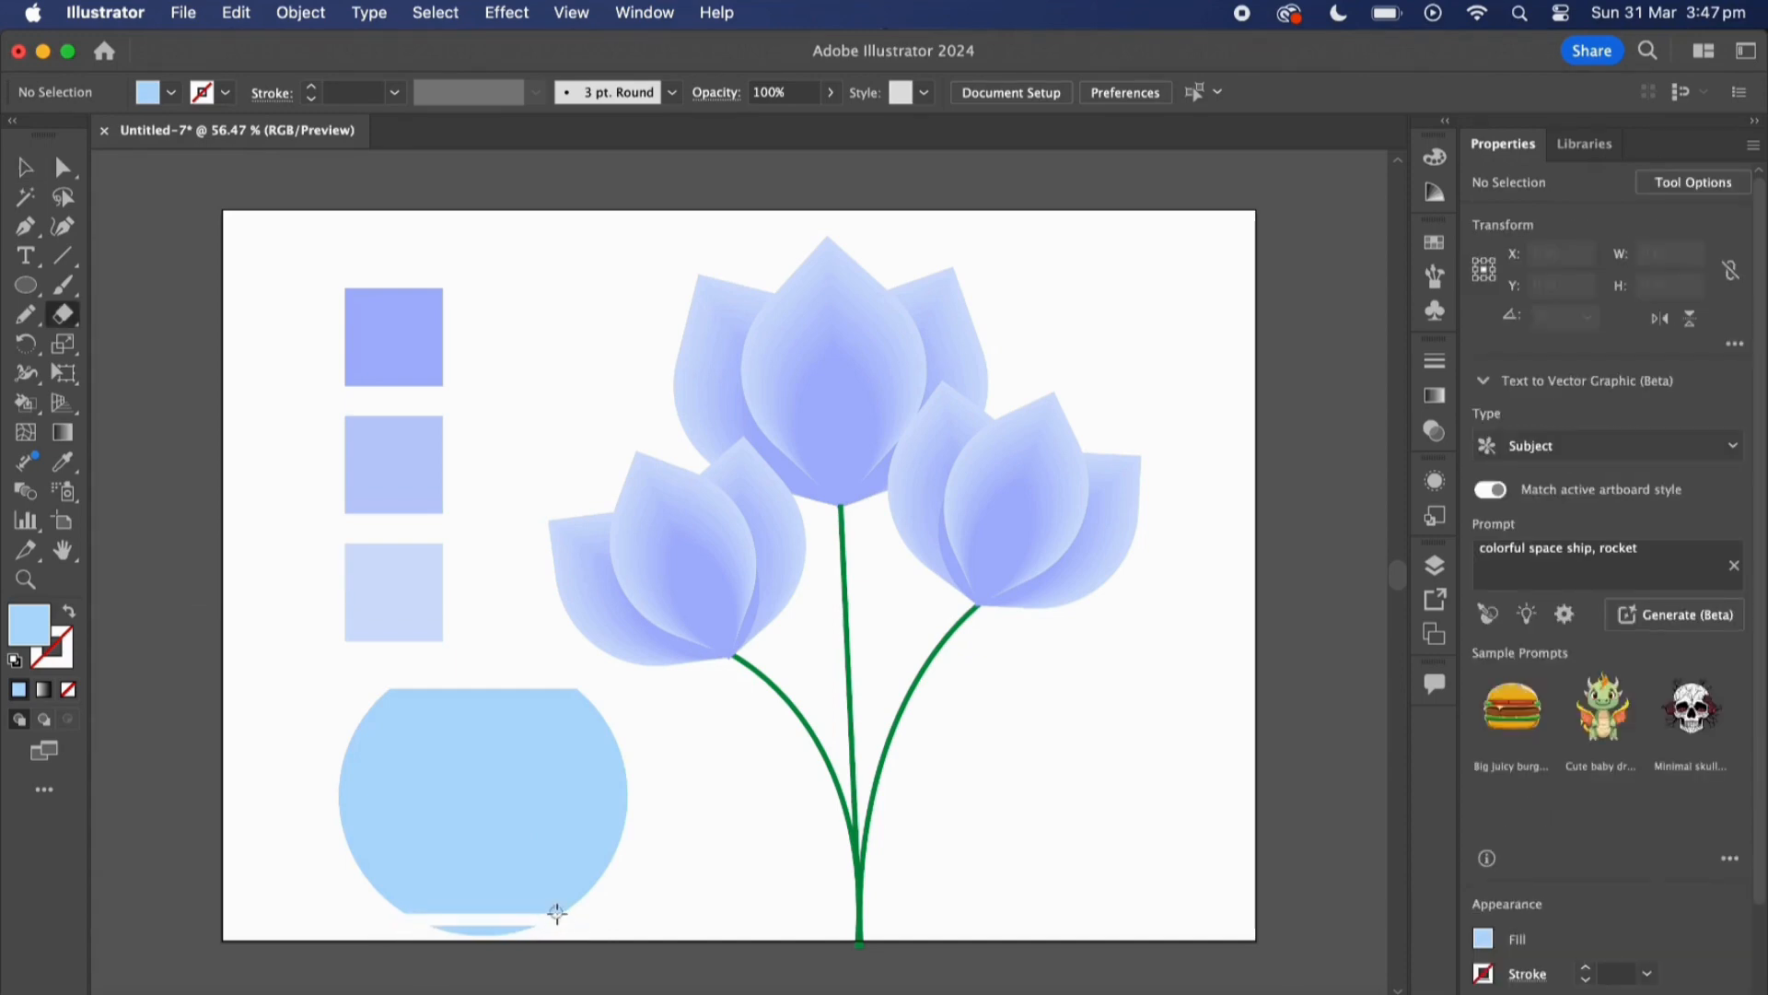
pyautogui.press('v')
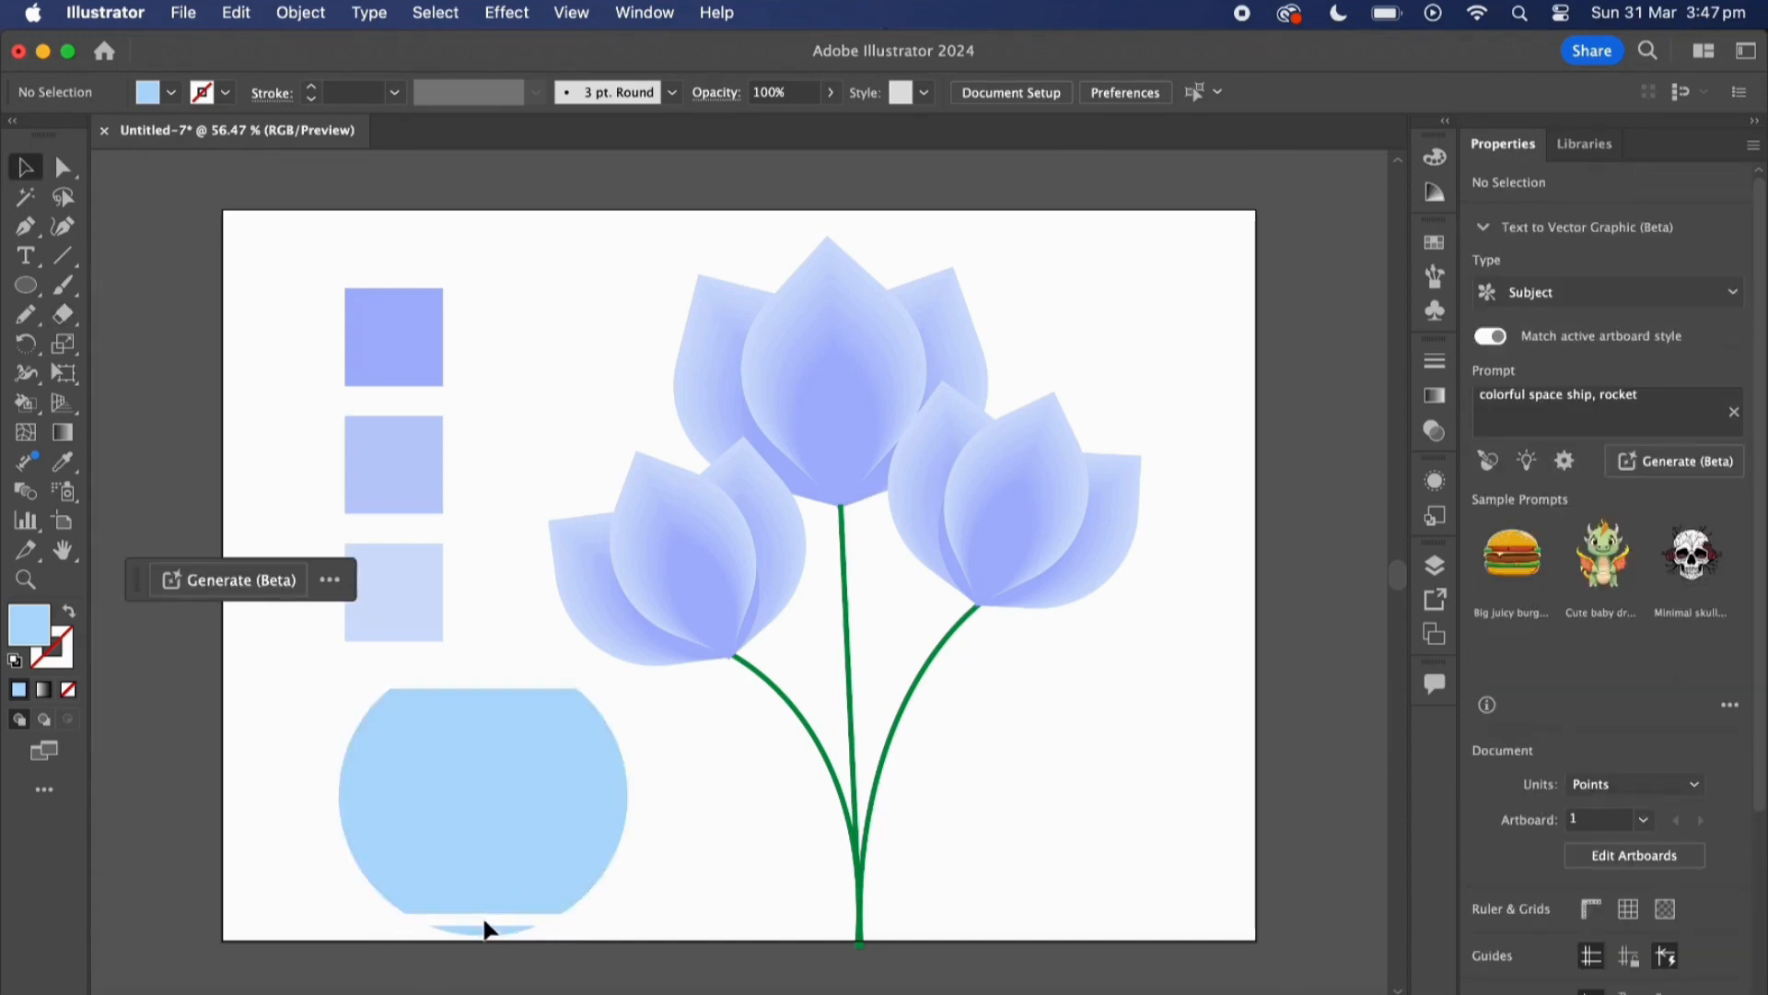
pyautogui.click(489, 924)
pyautogui.press('Delete')
# Reshape the light blue shape's upper side curves with their anchor handles, bending both inward to form a vase neck and flared rim.
pyautogui.click(479, 822)
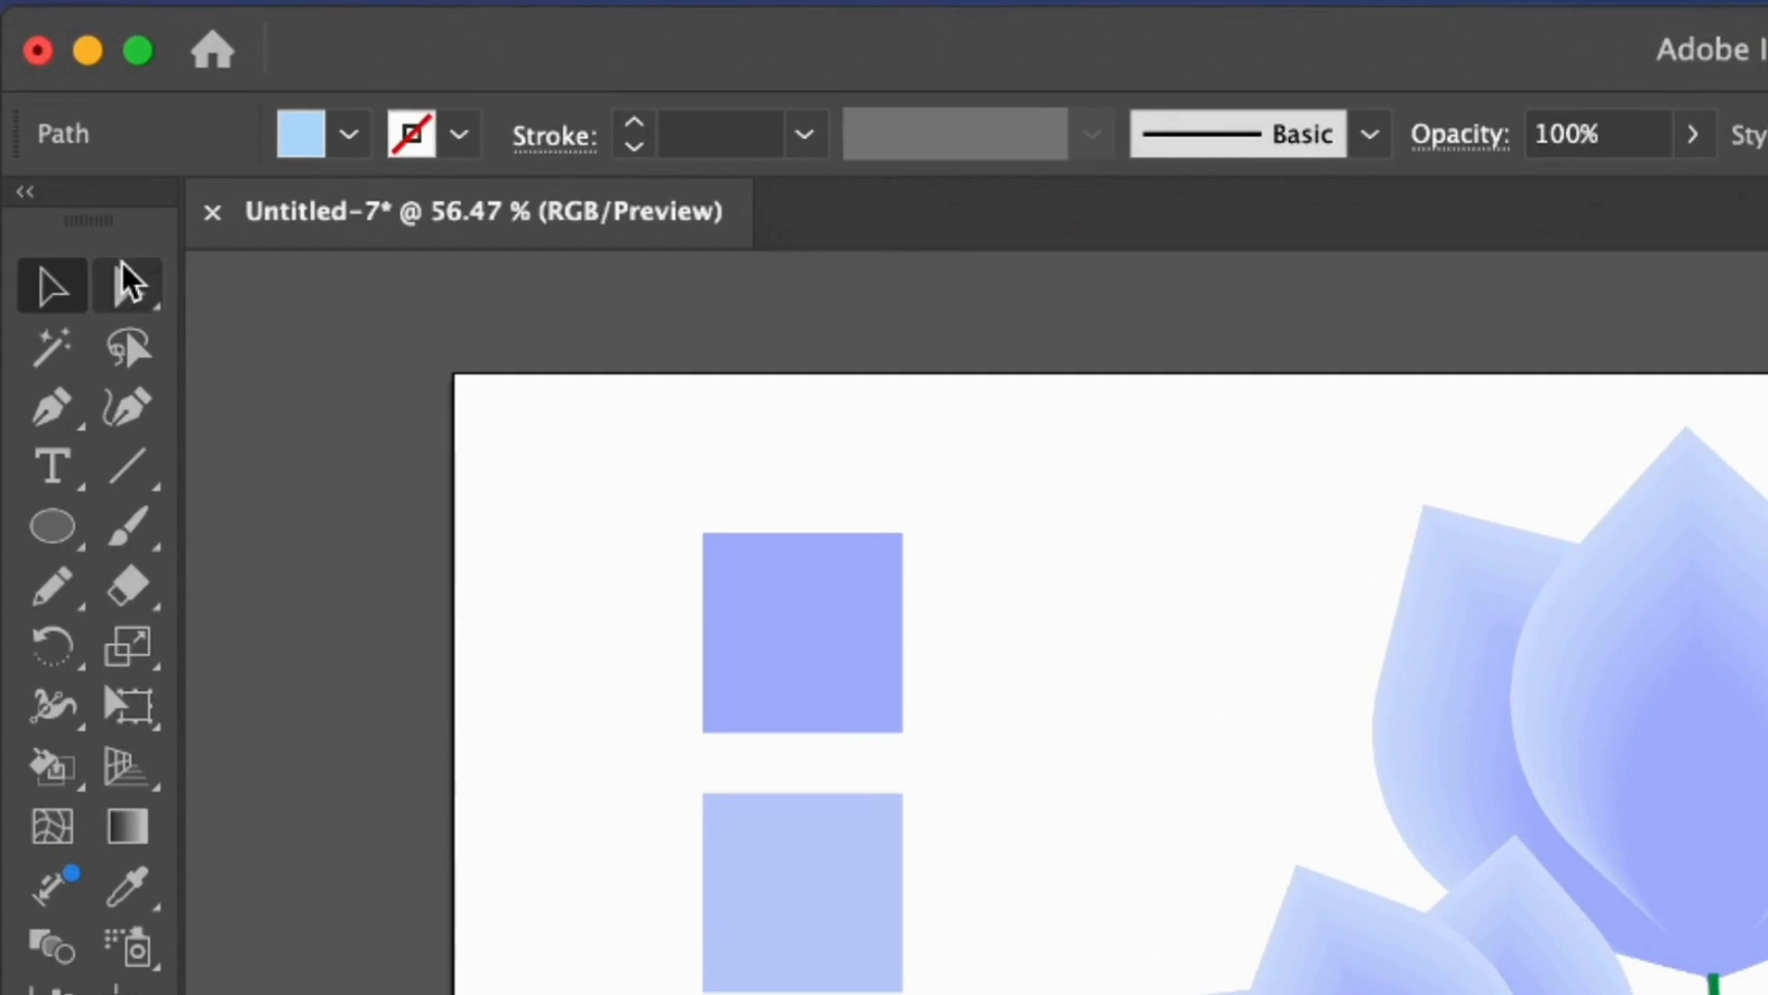
pyautogui.click(63, 166)
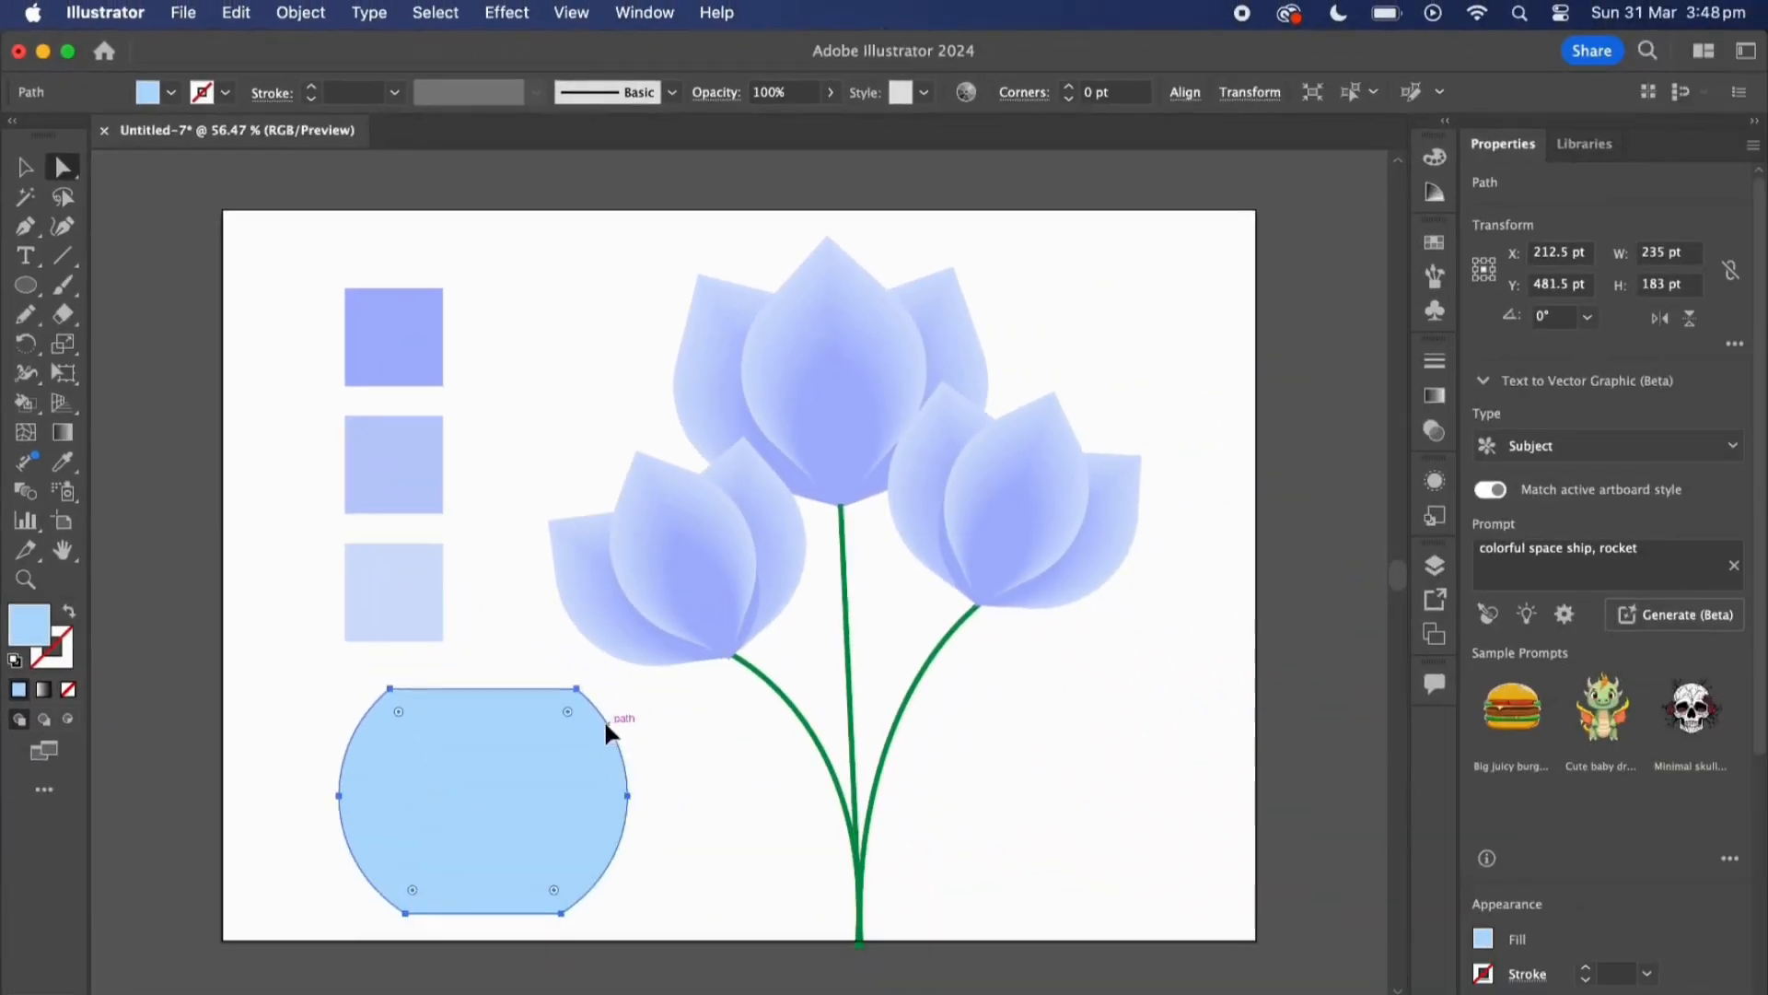
pyautogui.moveTo(604, 720)
pyautogui.mouseDown()
pyautogui.moveTo(550, 774)
pyautogui.moveTo(656, 721)
pyautogui.moveTo(612, 733)
pyautogui.mouseUp()
pyautogui.click(576, 688)
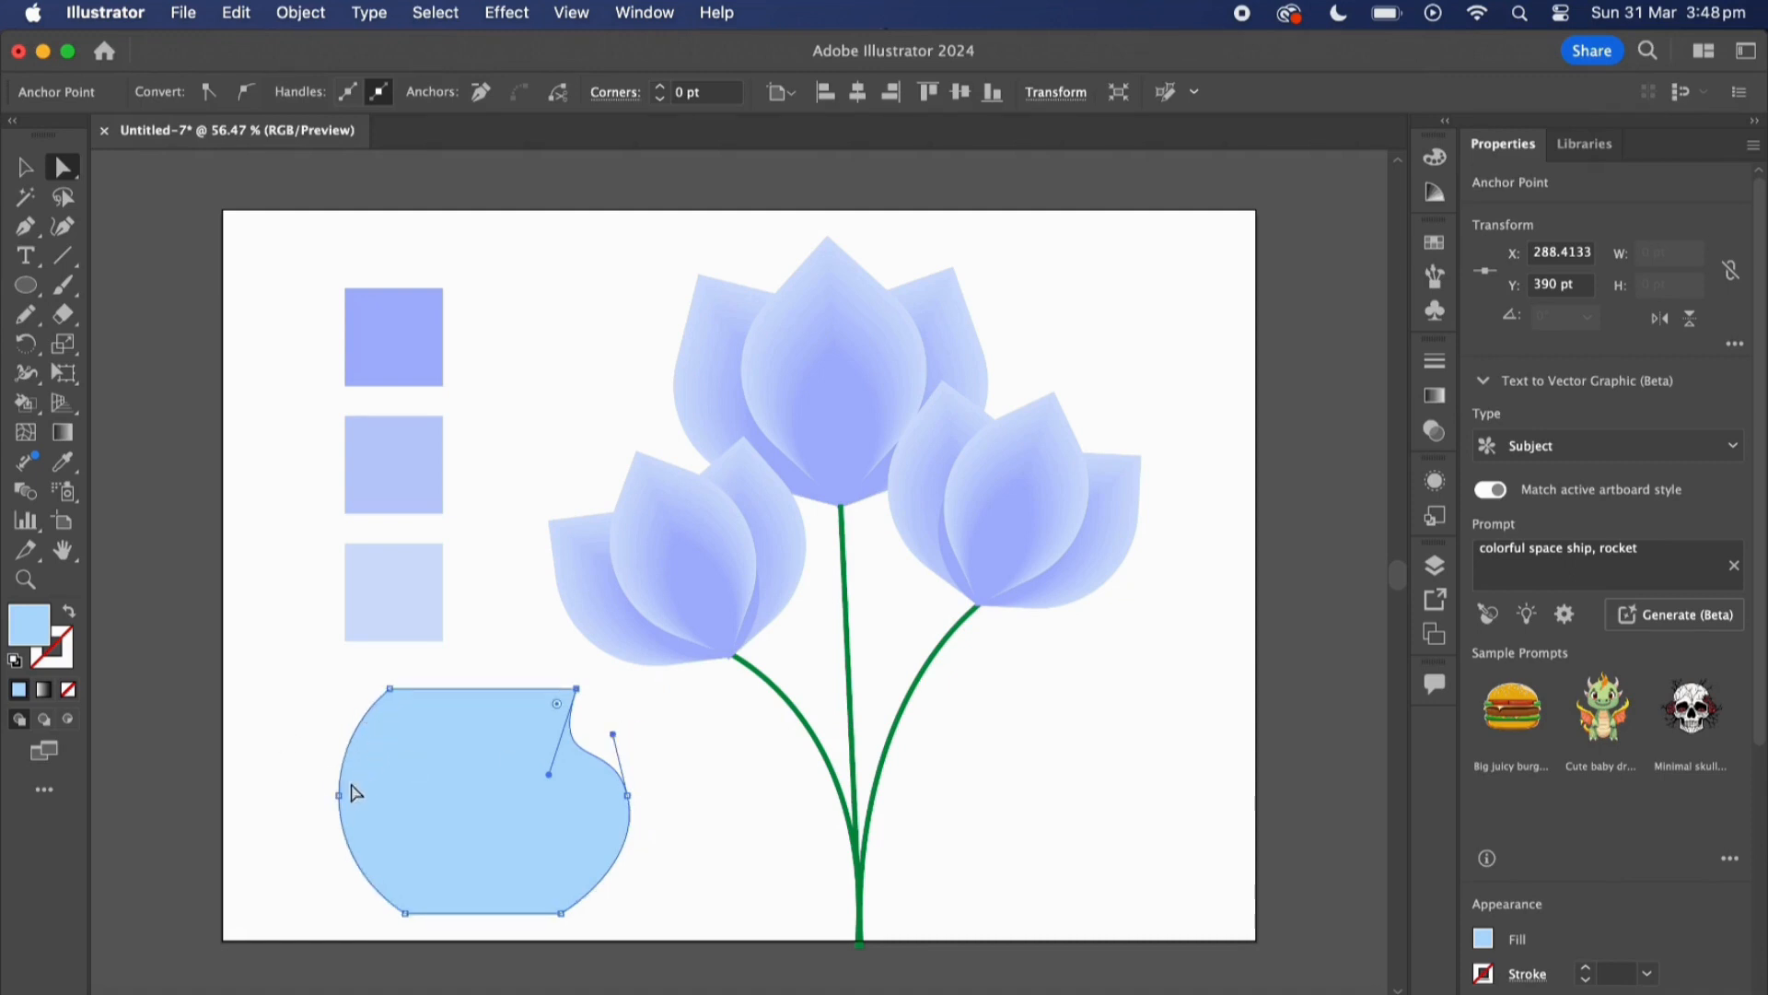
pyautogui.click(390, 690)
pyautogui.moveTo(358, 712); pyautogui.dragTo(348, 747)
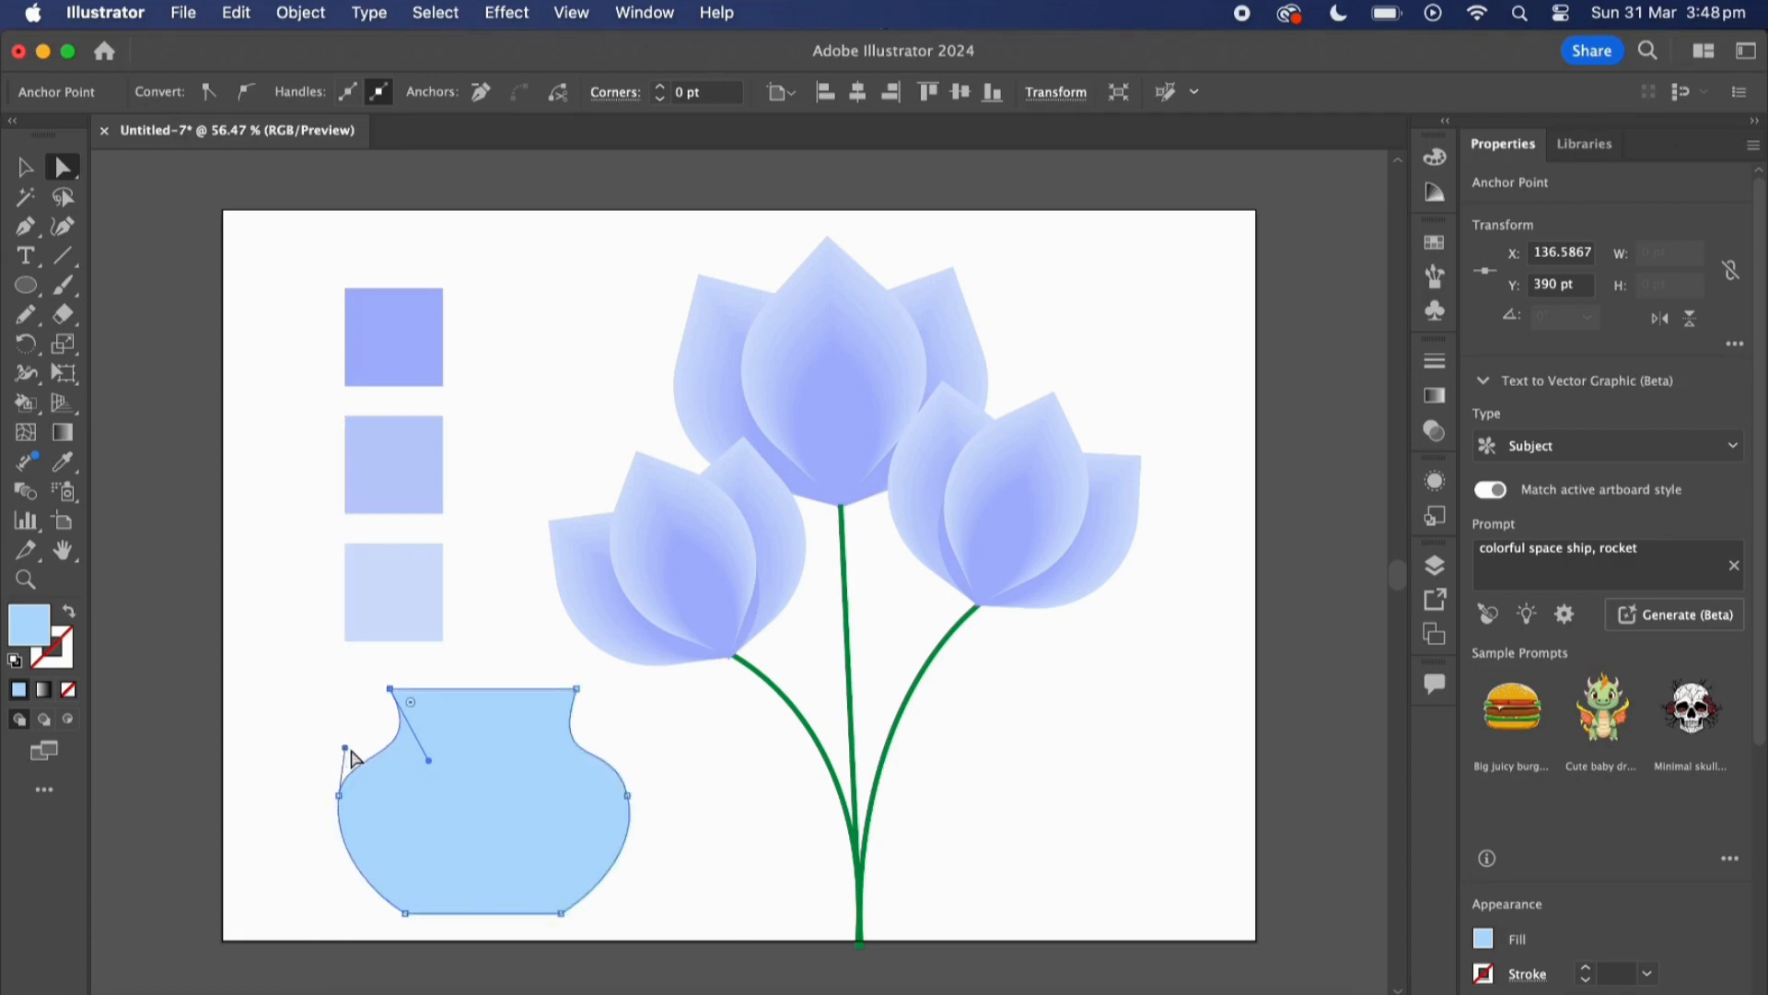
pyautogui.click(727, 770)
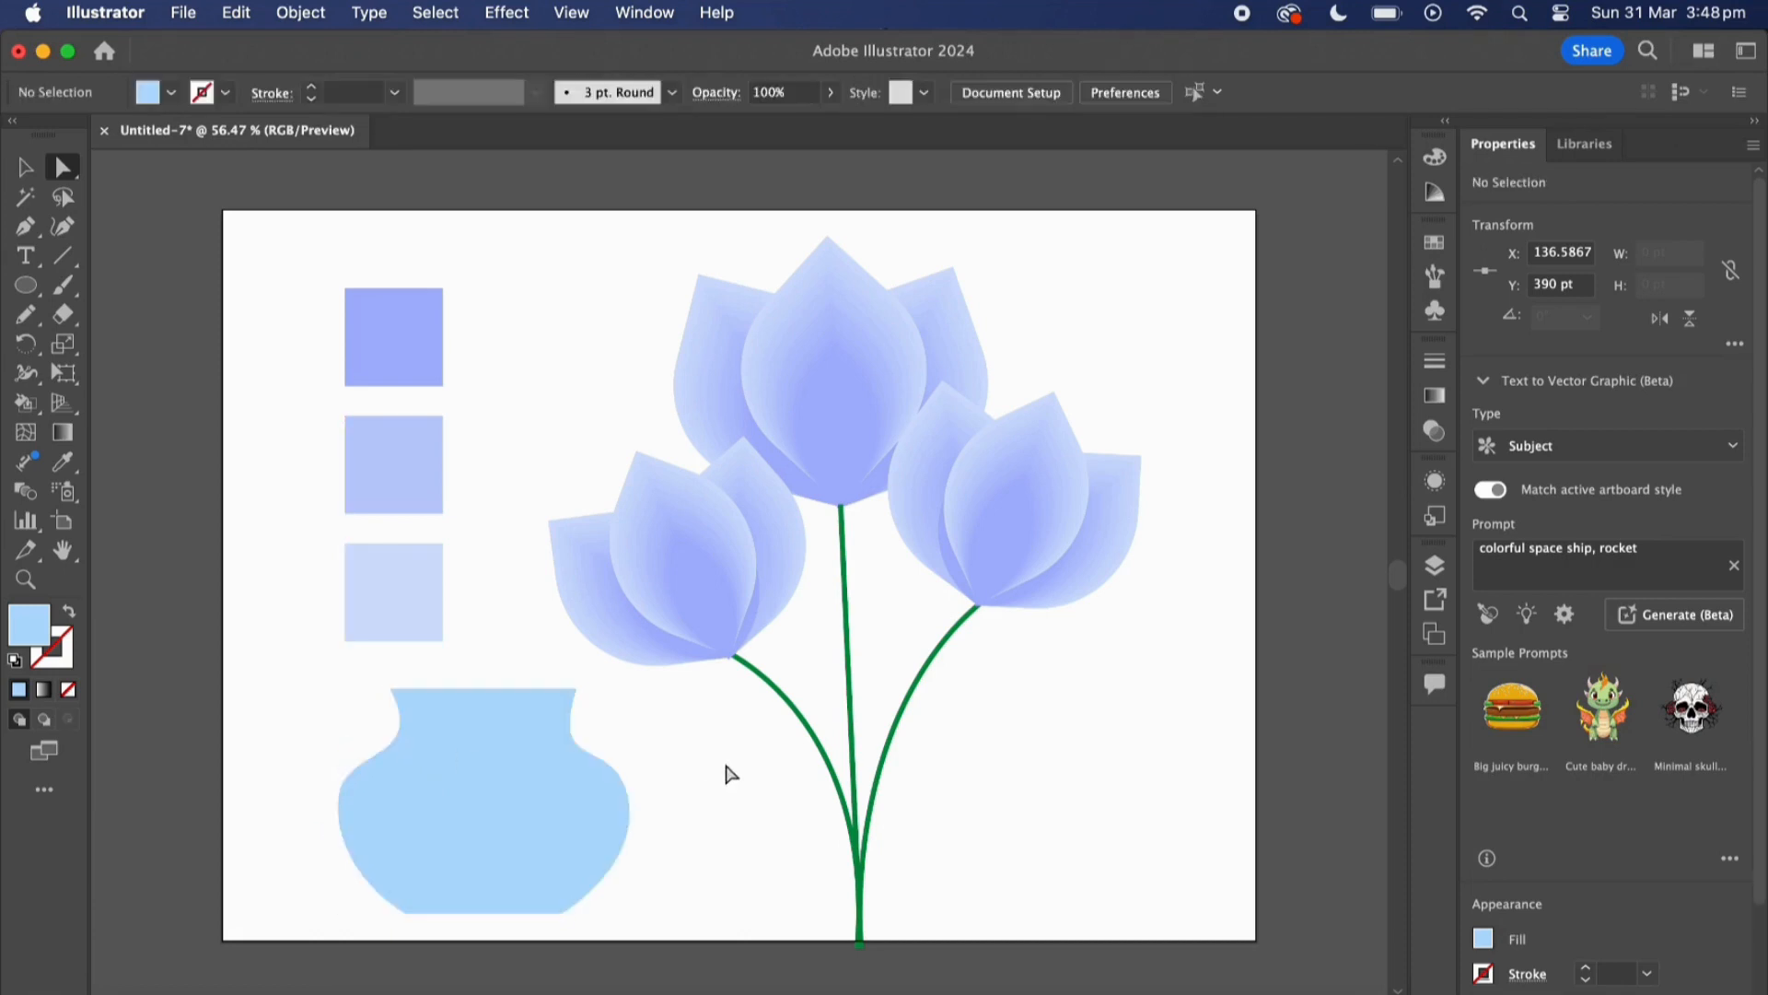
# Narrow the vase to about 190 pt wide and move it over the lower part of the three flower stems.
pyautogui.click(580, 837)
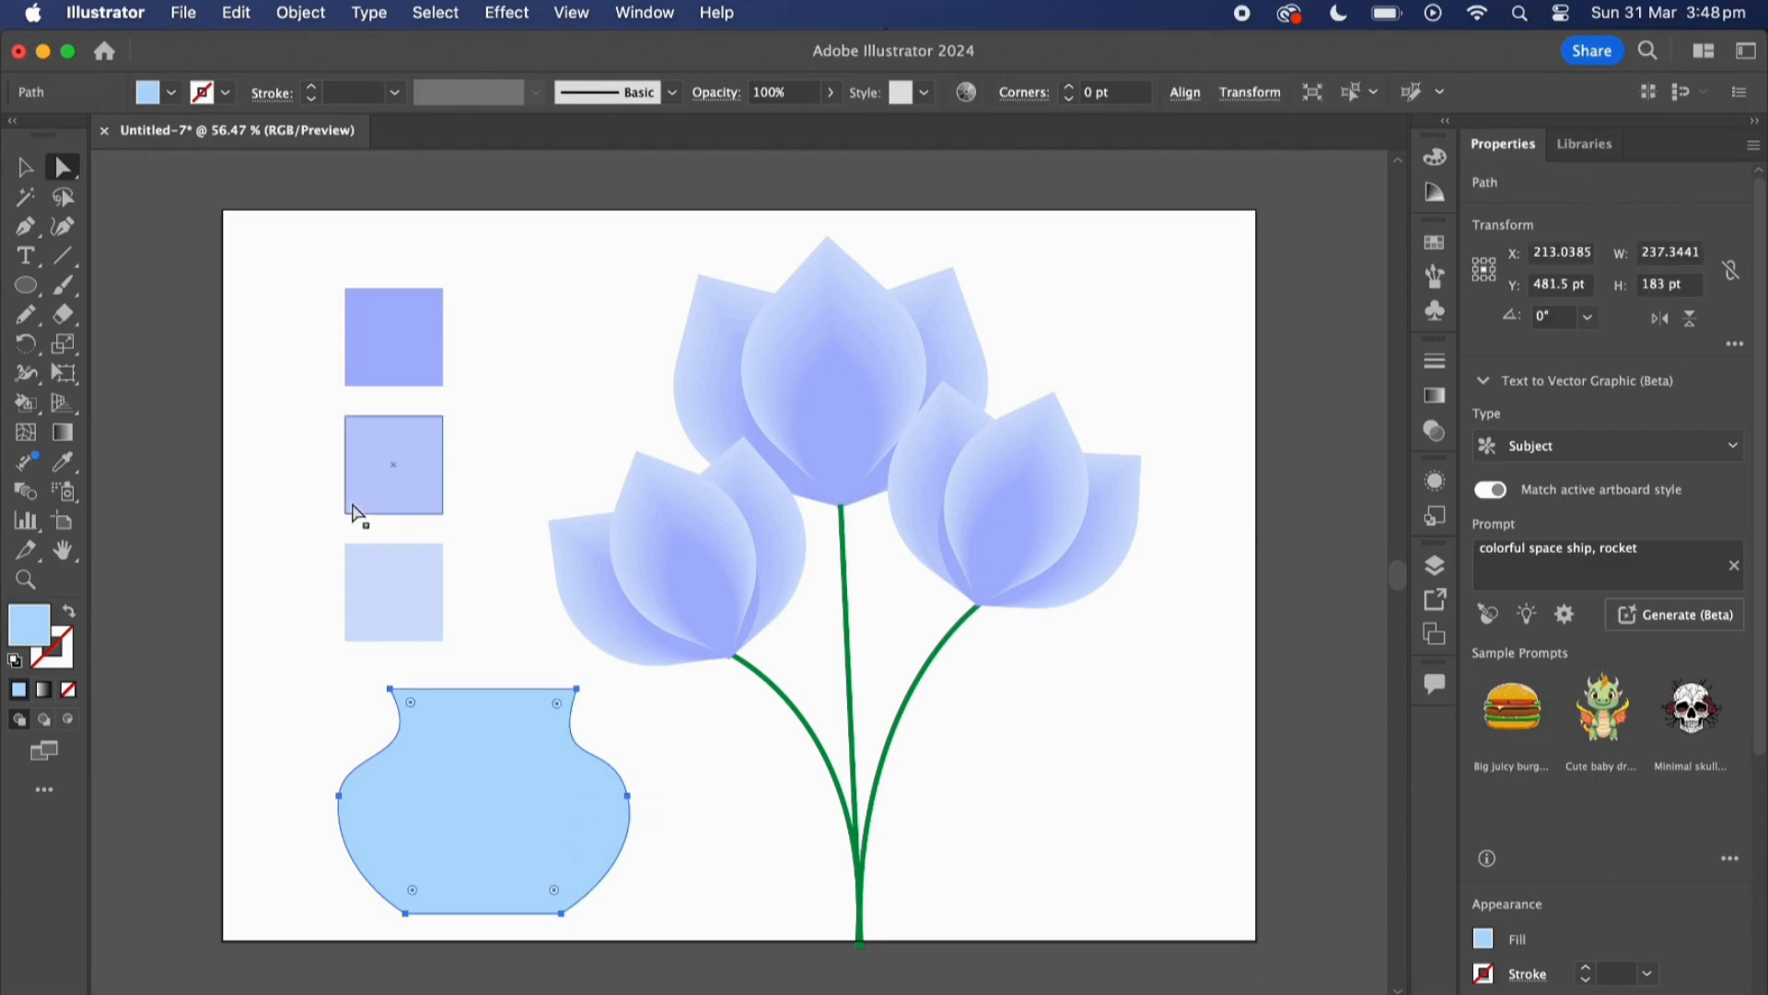
pyautogui.click(25, 167)
pyautogui.moveTo(632, 802); pyautogui.dragTo(575, 801)
pyautogui.moveTo(453, 801); pyautogui.dragTo(839, 831)
pyautogui.click(1065, 801)
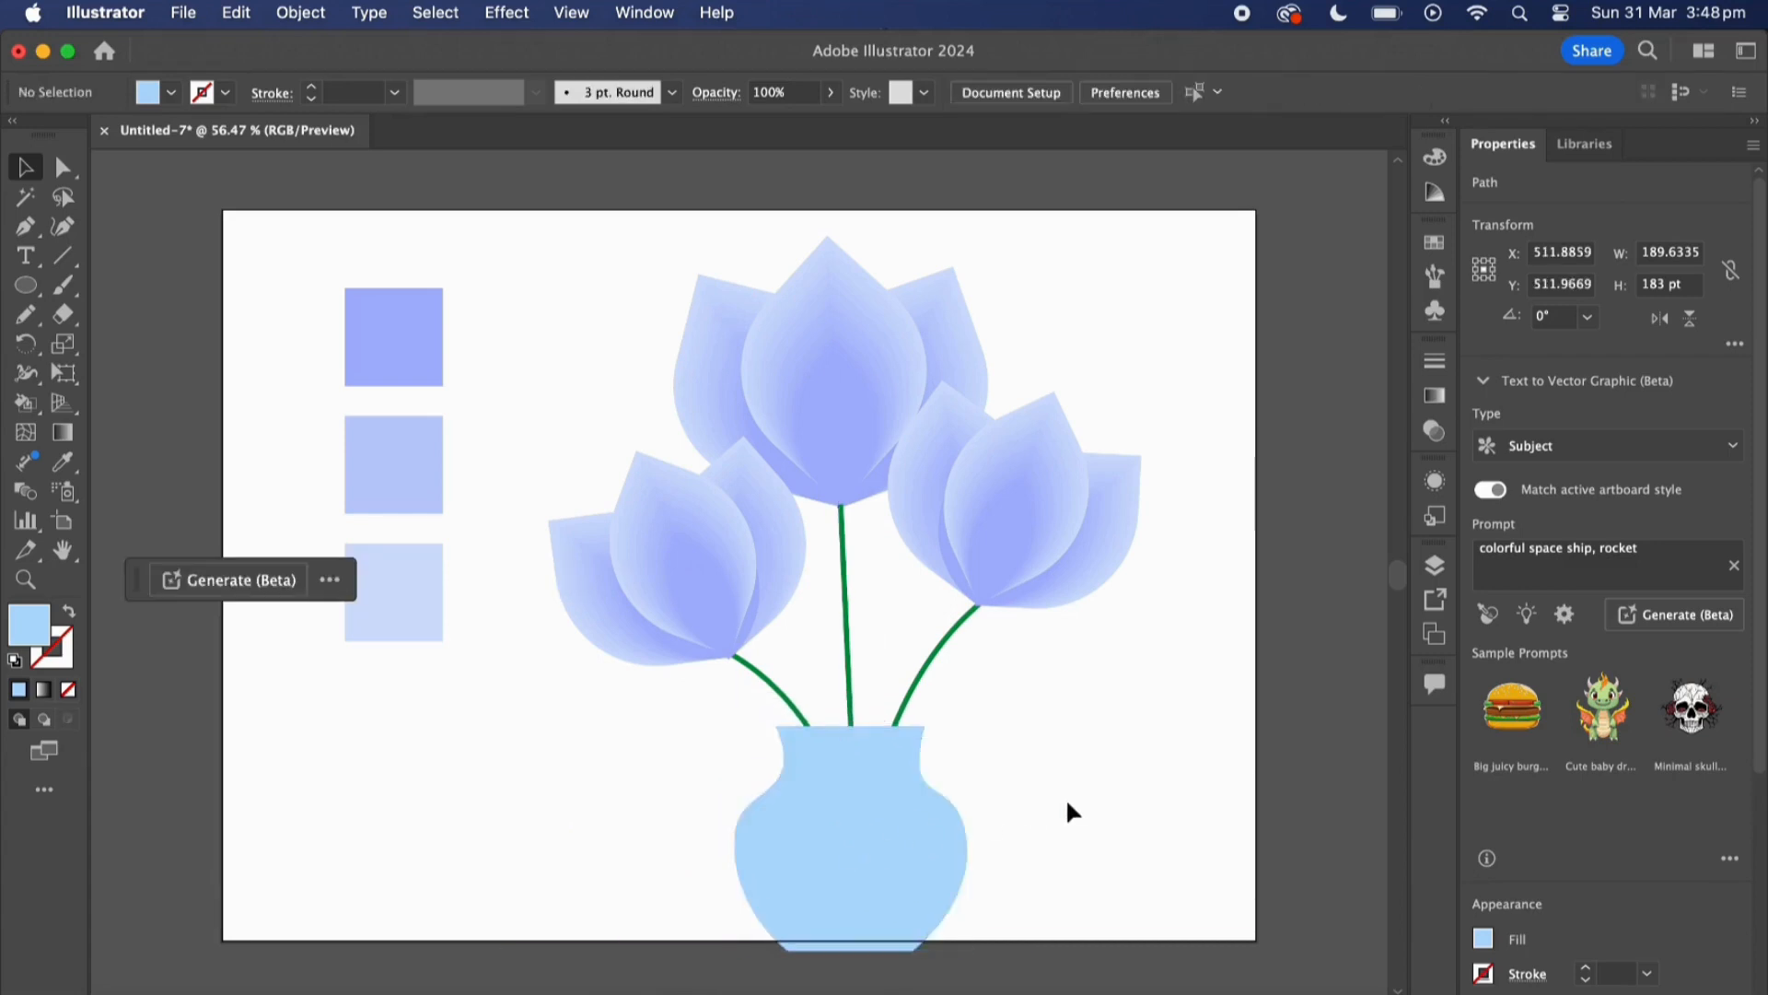
# Set the vase's opacity to 80% and deselect it.
pyautogui.click(906, 868)
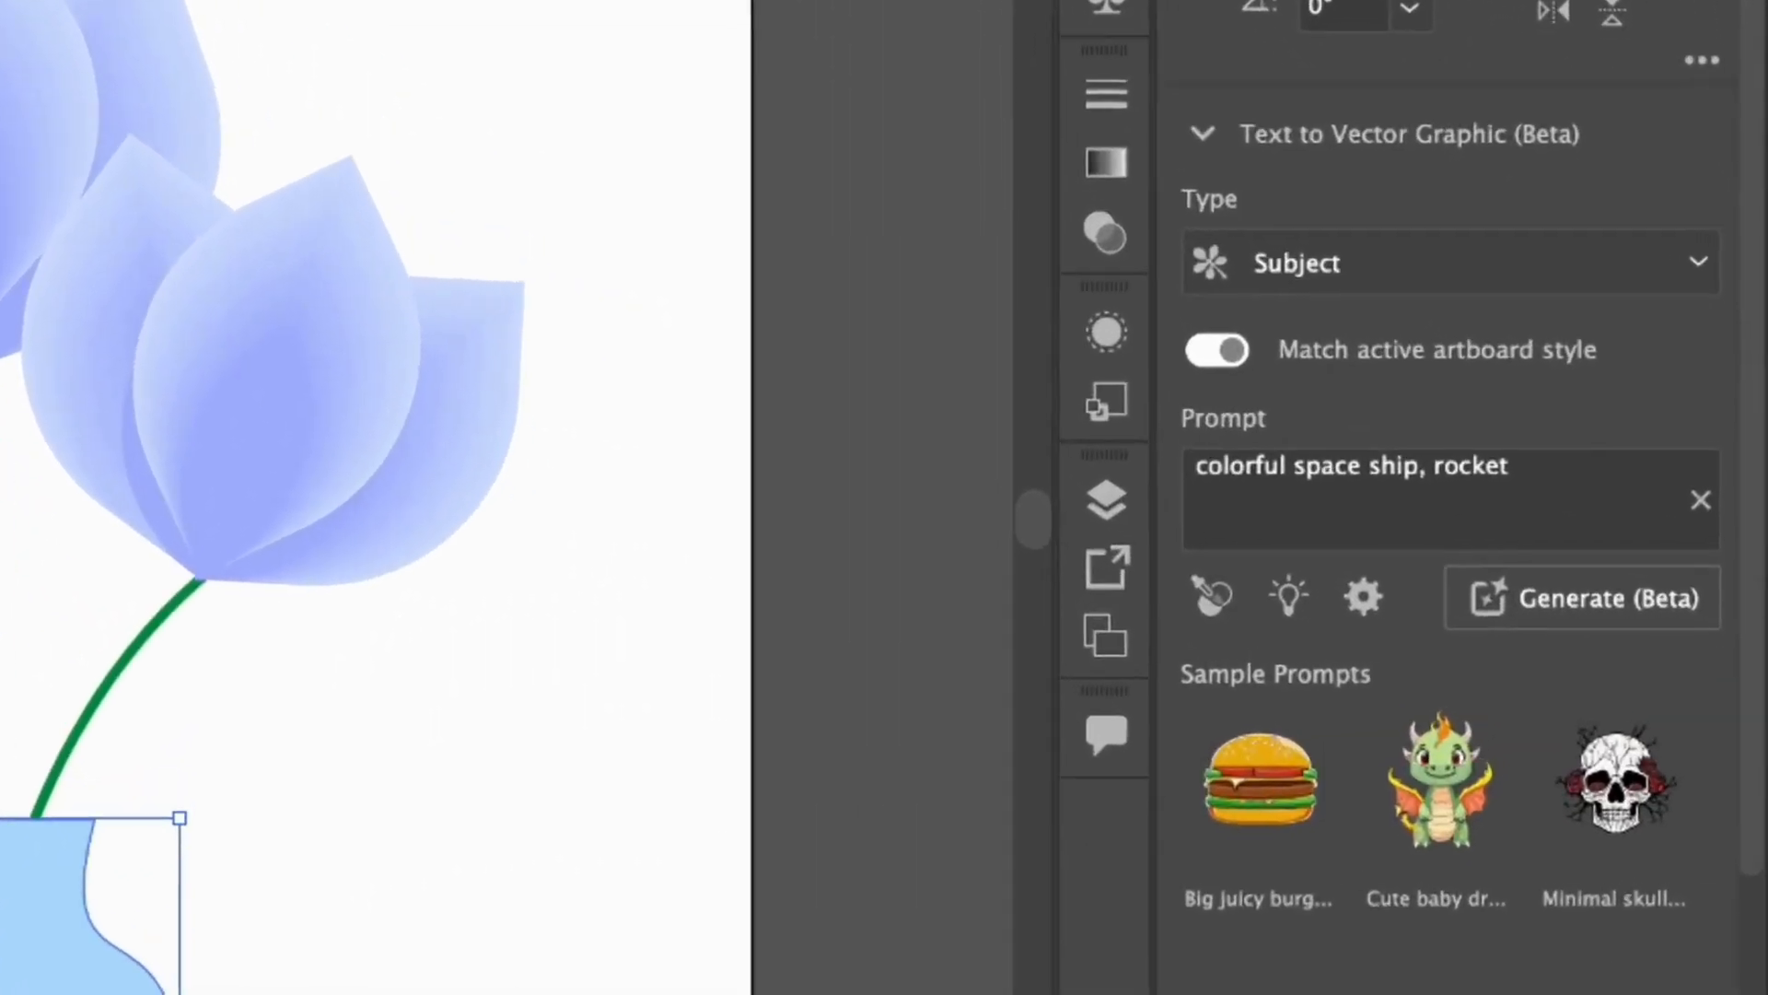
pyautogui.scroll(-5, 1427, 634)
pyautogui.click(1427, 633)
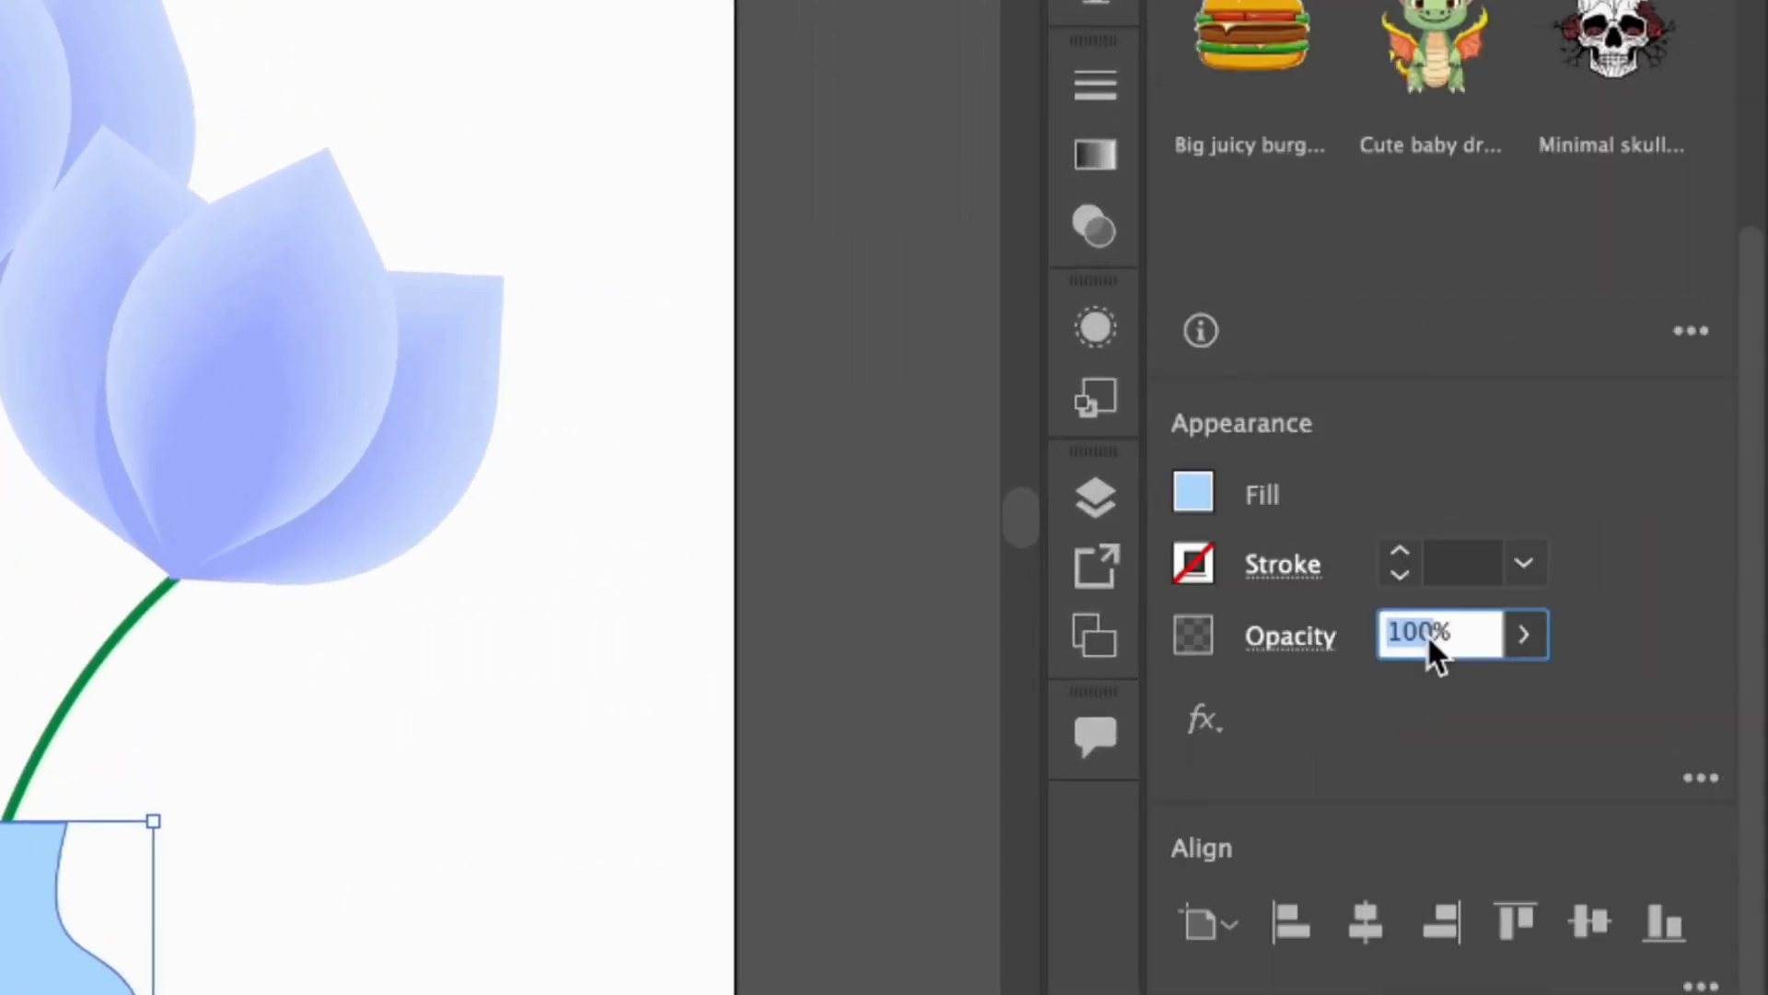
pyautogui.write('80')
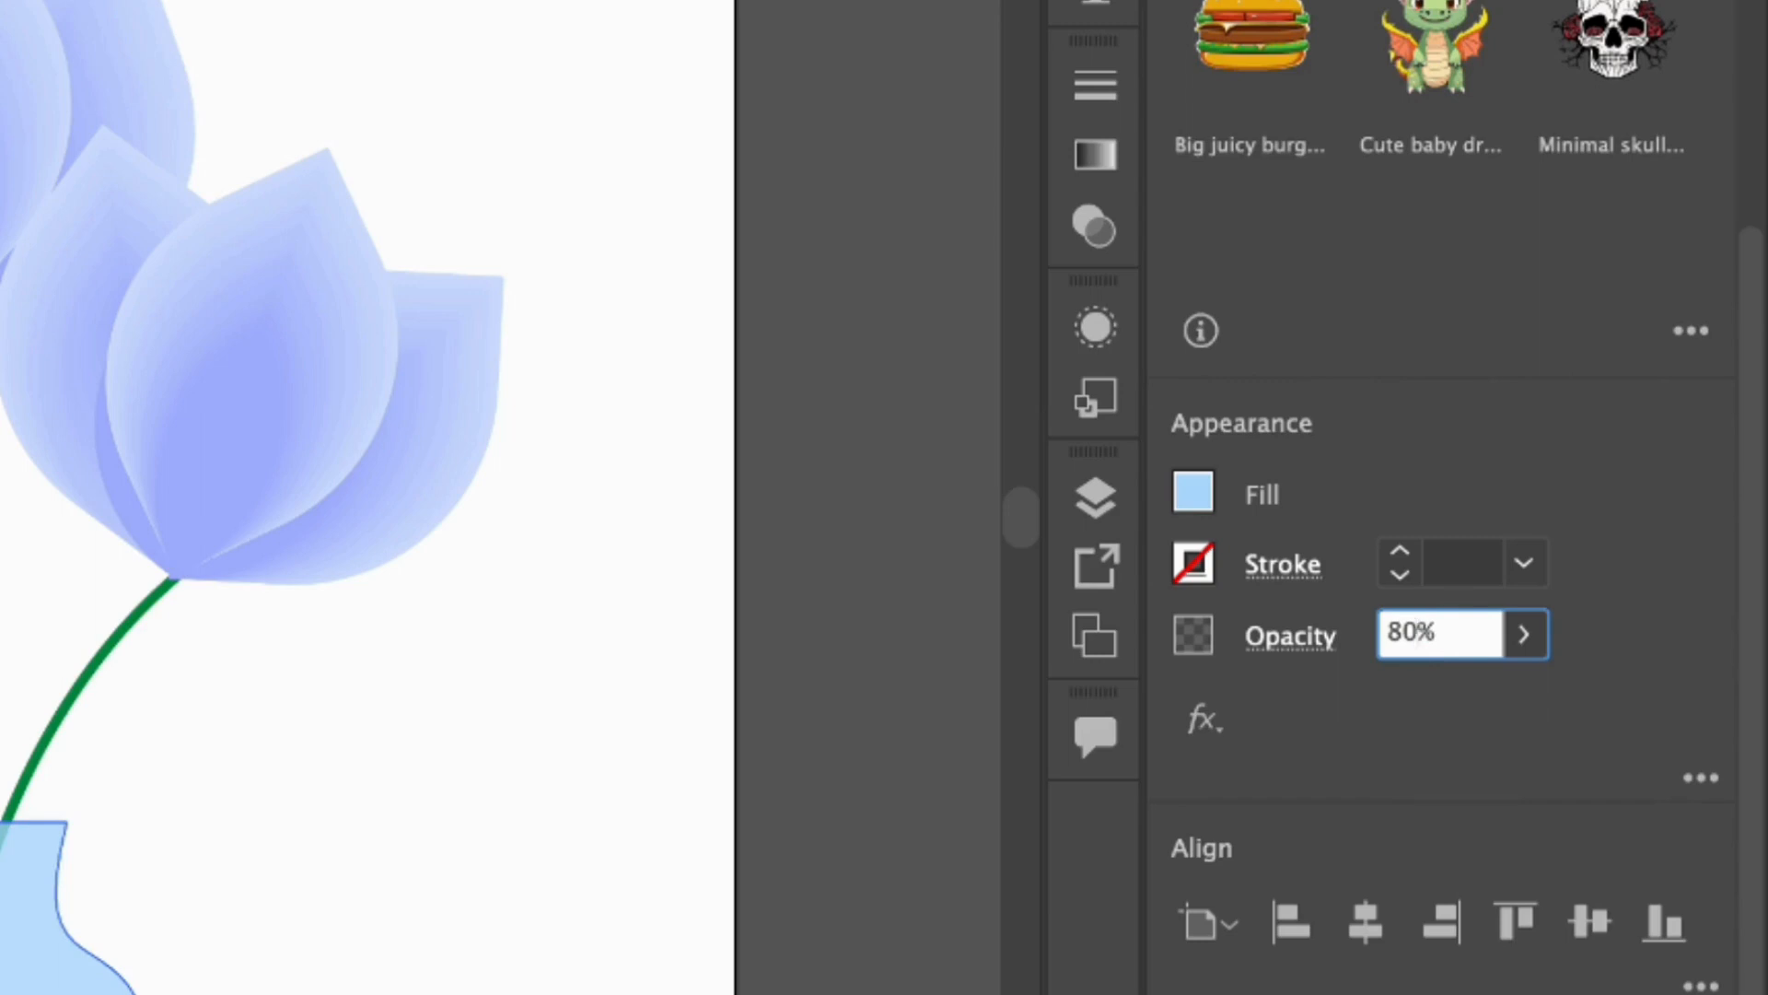
pyautogui.click(635, 828)
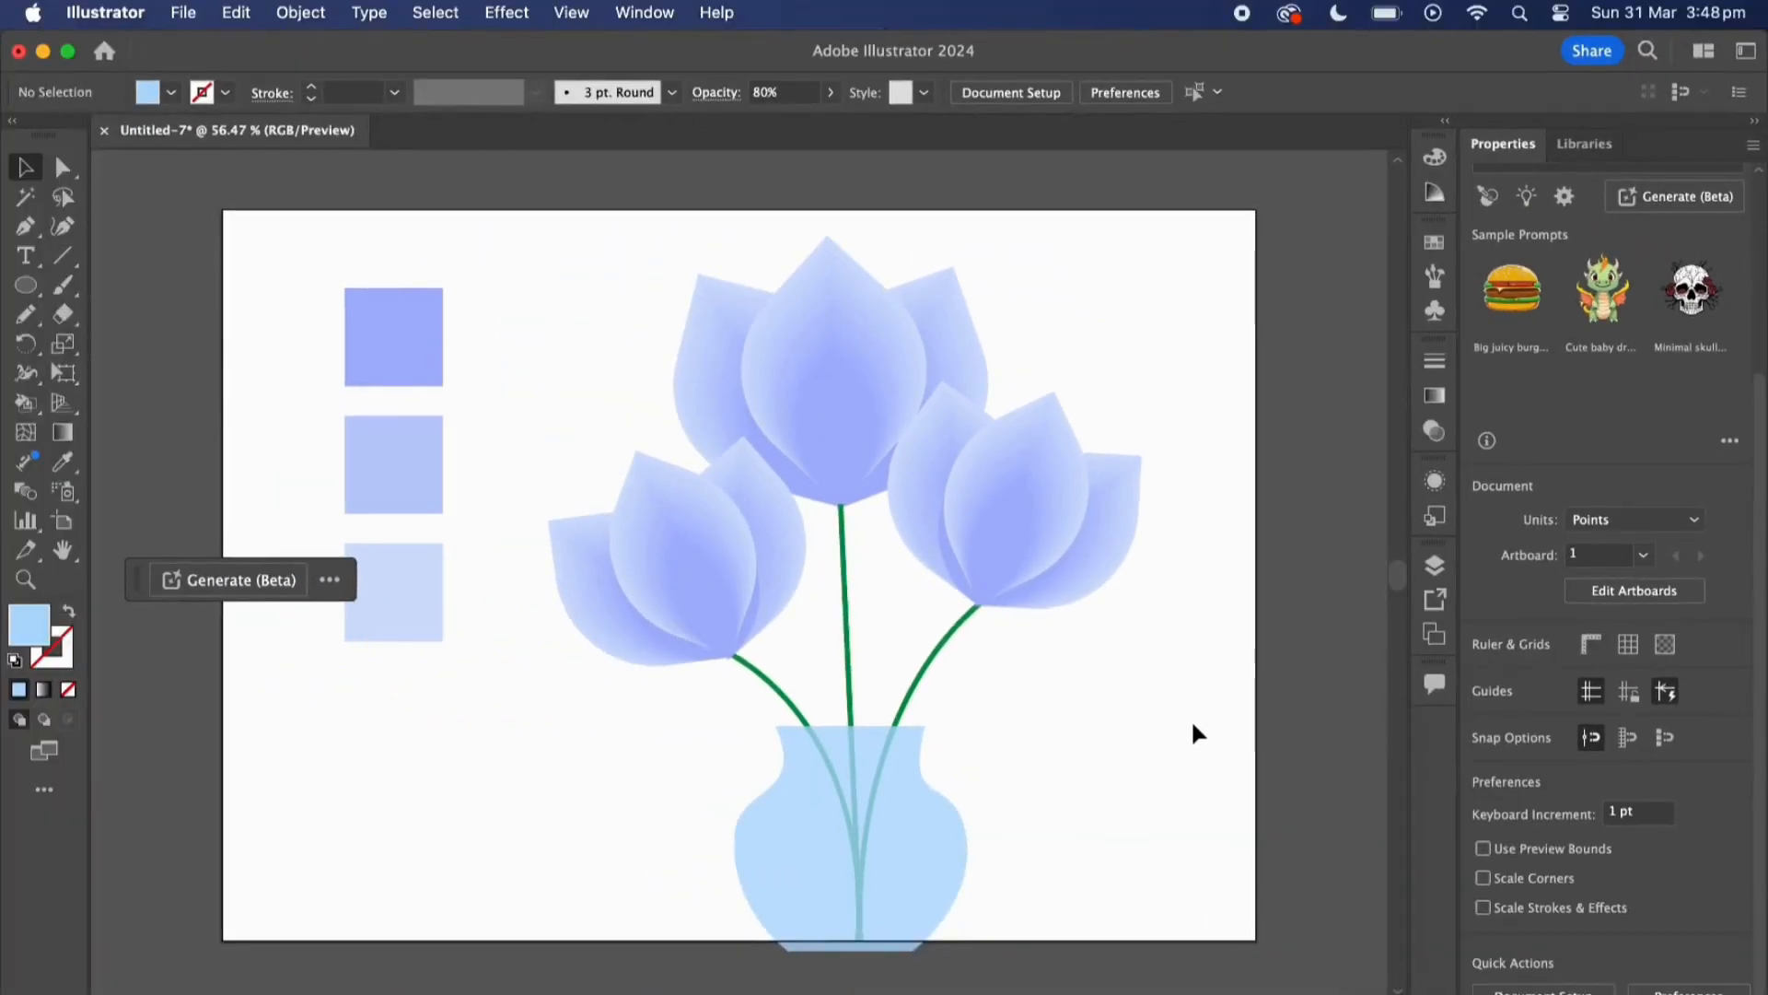